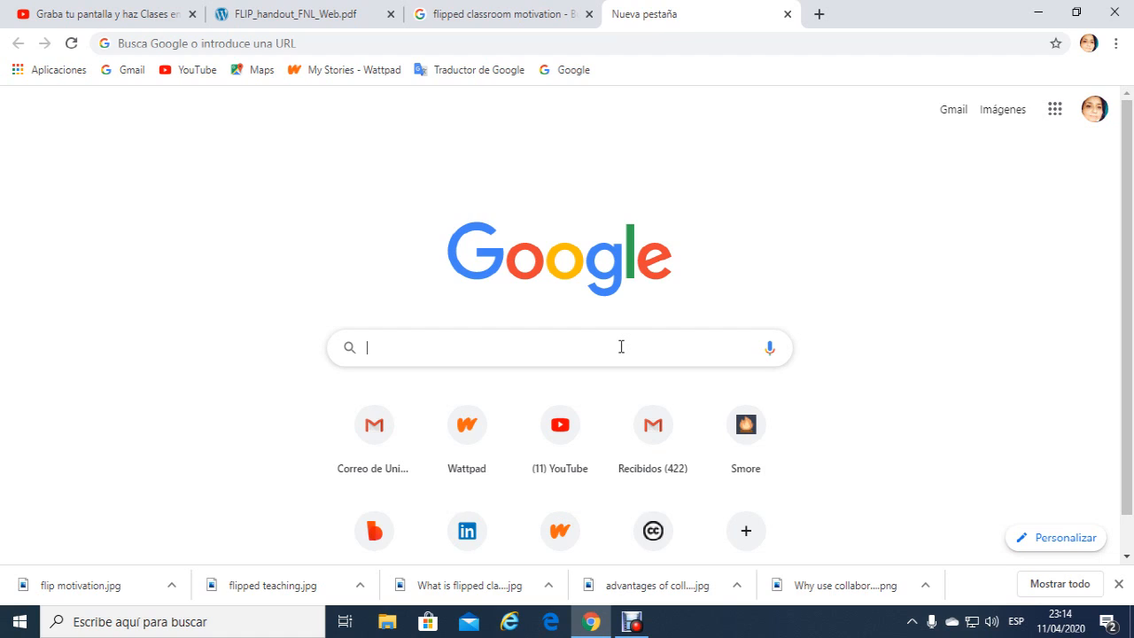
- Search Google for "Canvas" and open the canva.com result
click(622, 347)
text(CAnvas)
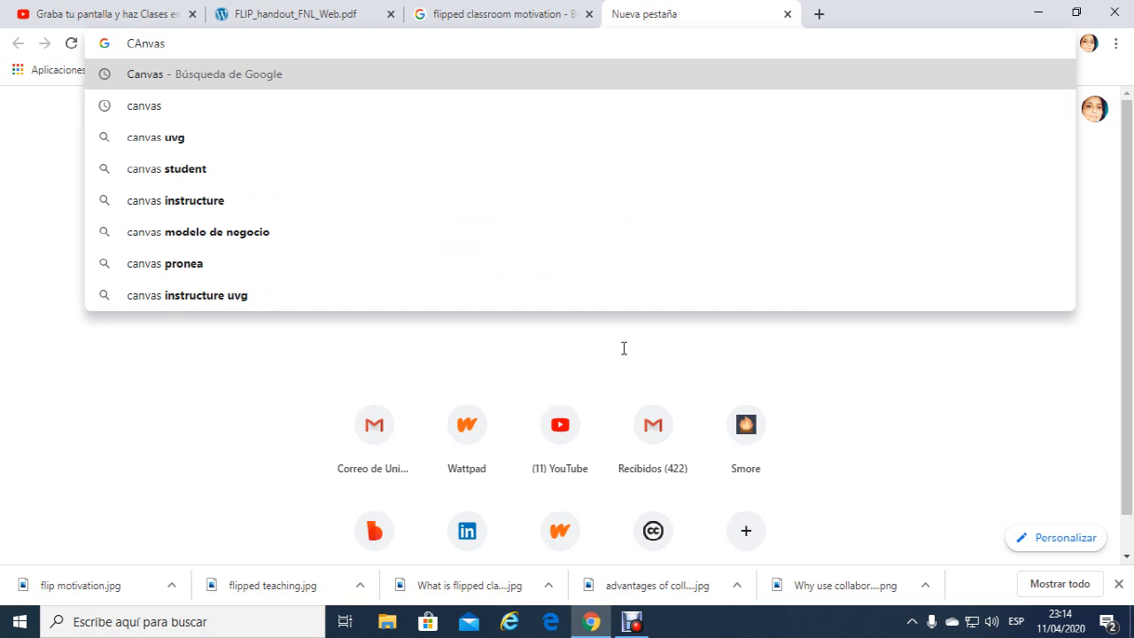
key(Return)
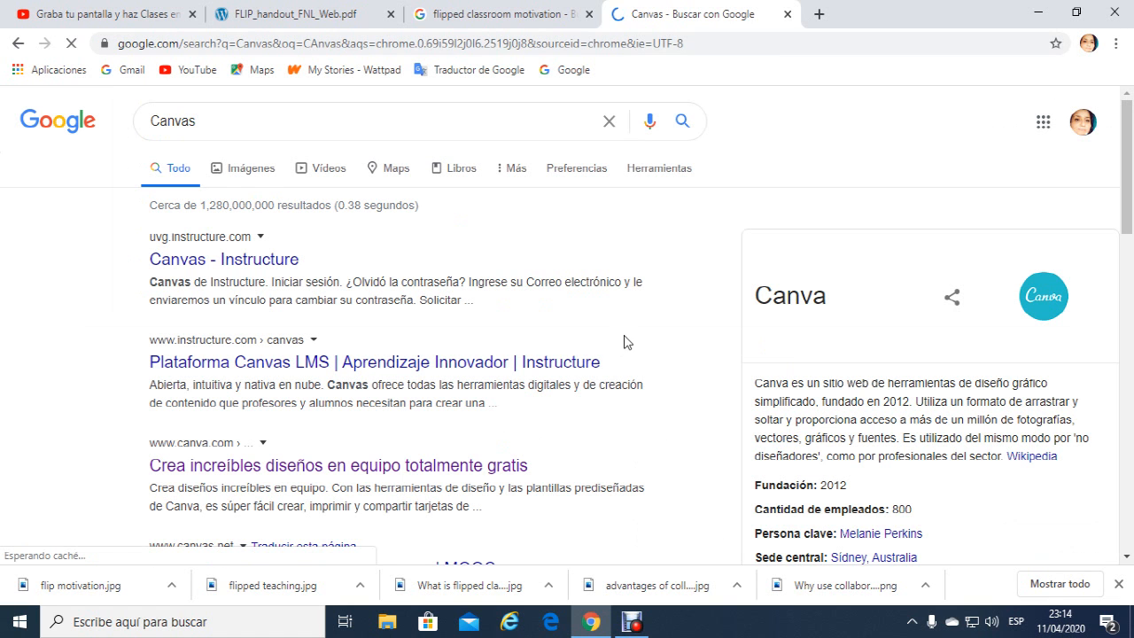
click(353, 471)
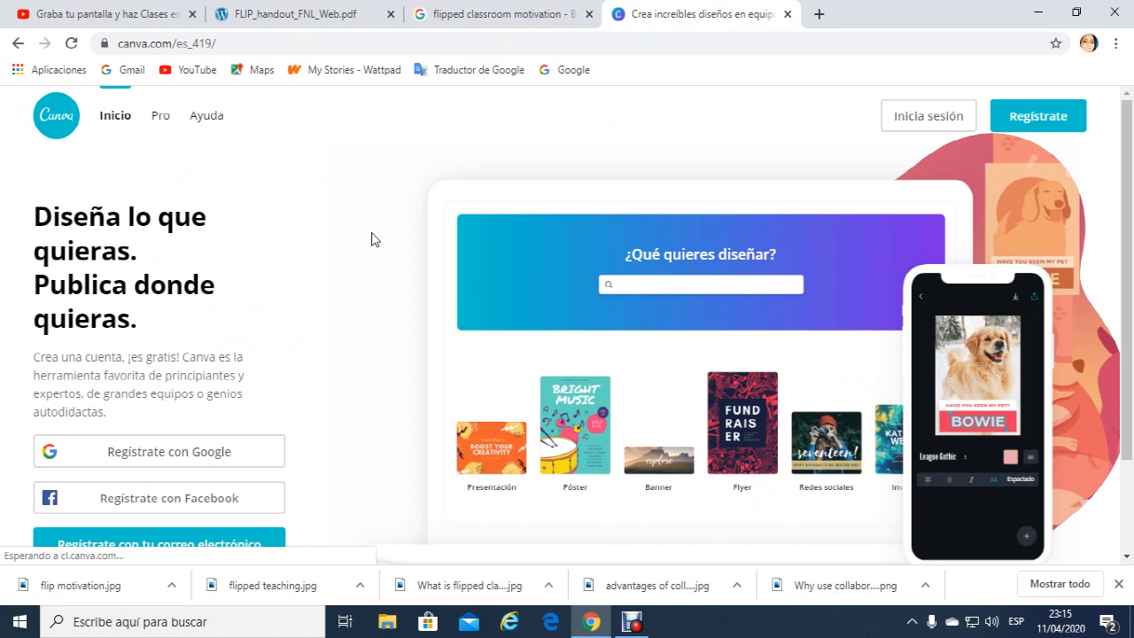
- Sign in to Canva with the second listed Google account
click(223, 454)
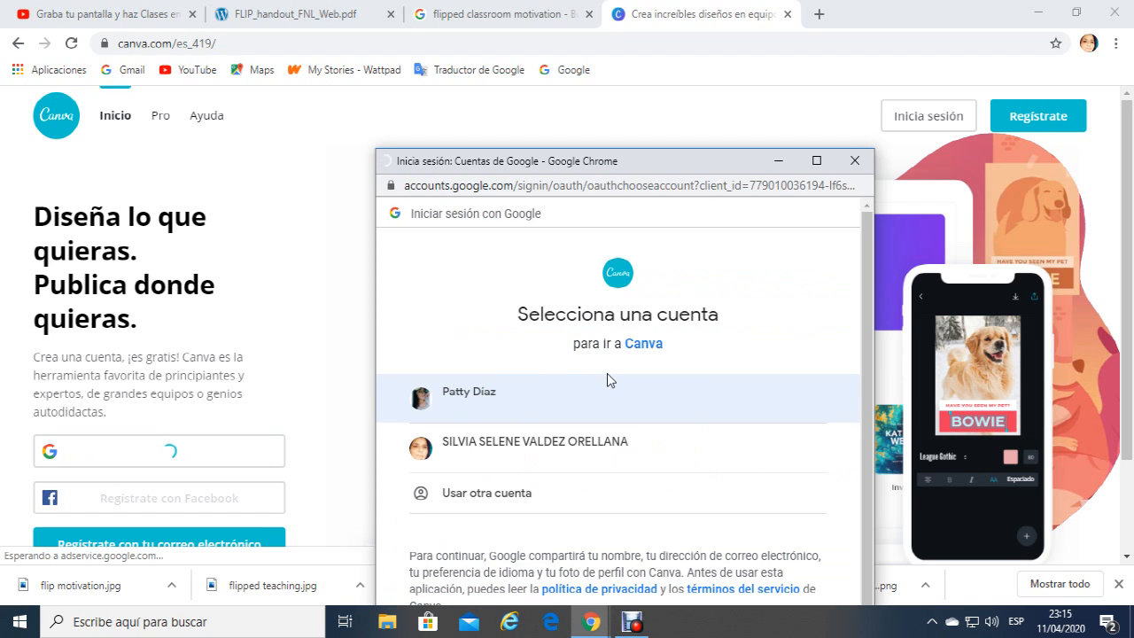
click(589, 458)
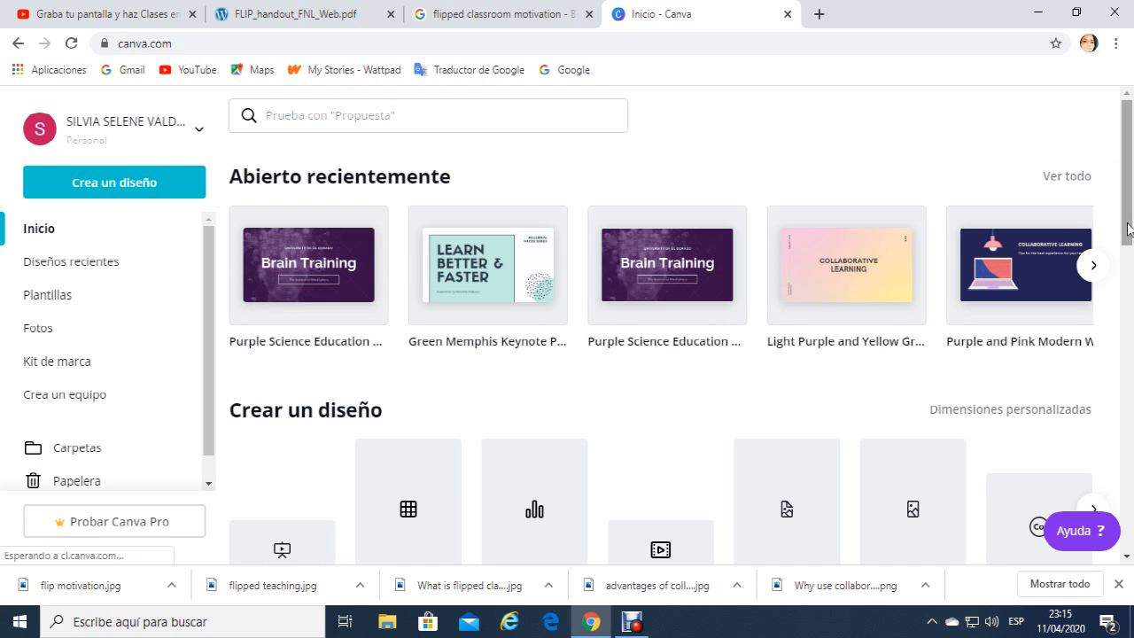
- Browse the design categories on the home page and open the full list of presentation templates
drag(1128, 228, 1130, 311)
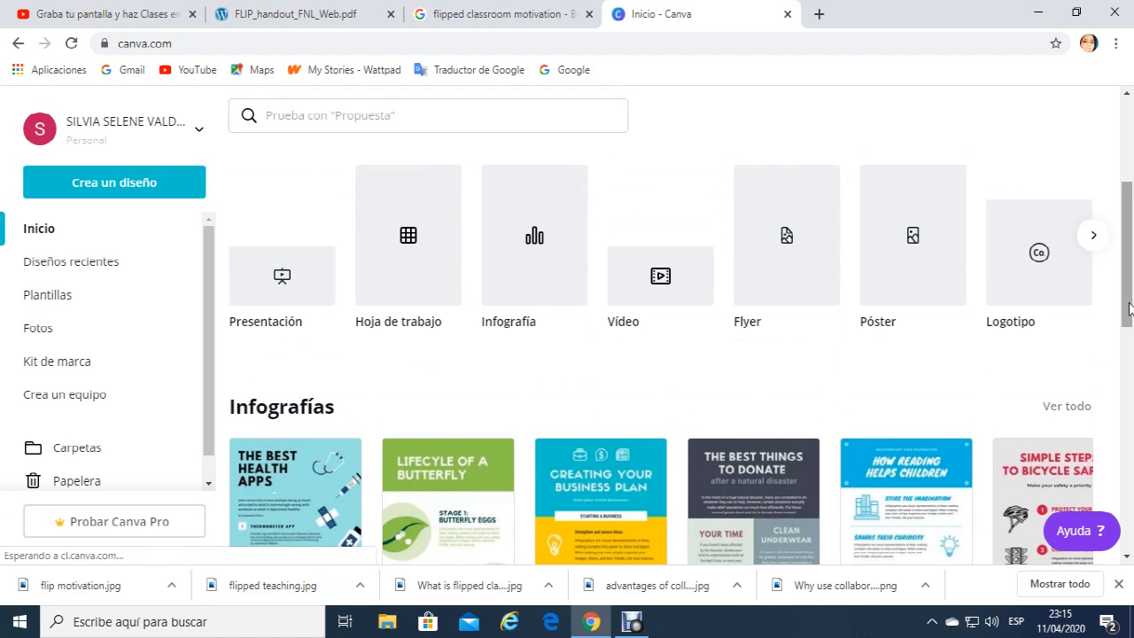
drag(1130, 308, 1132, 270)
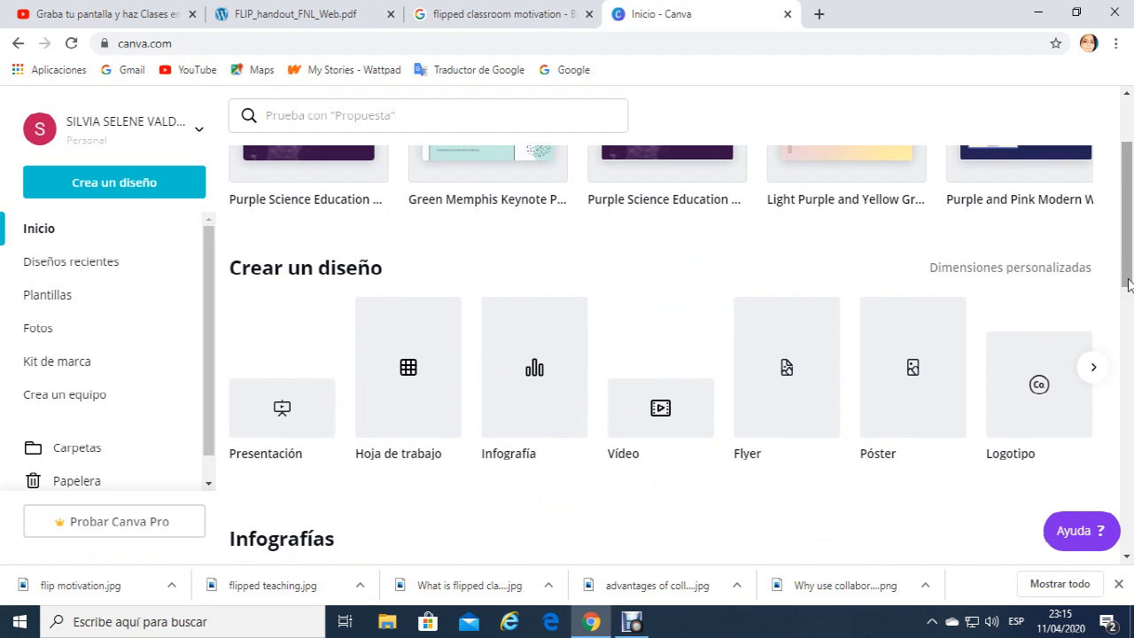
drag(1129, 284, 1114, 554)
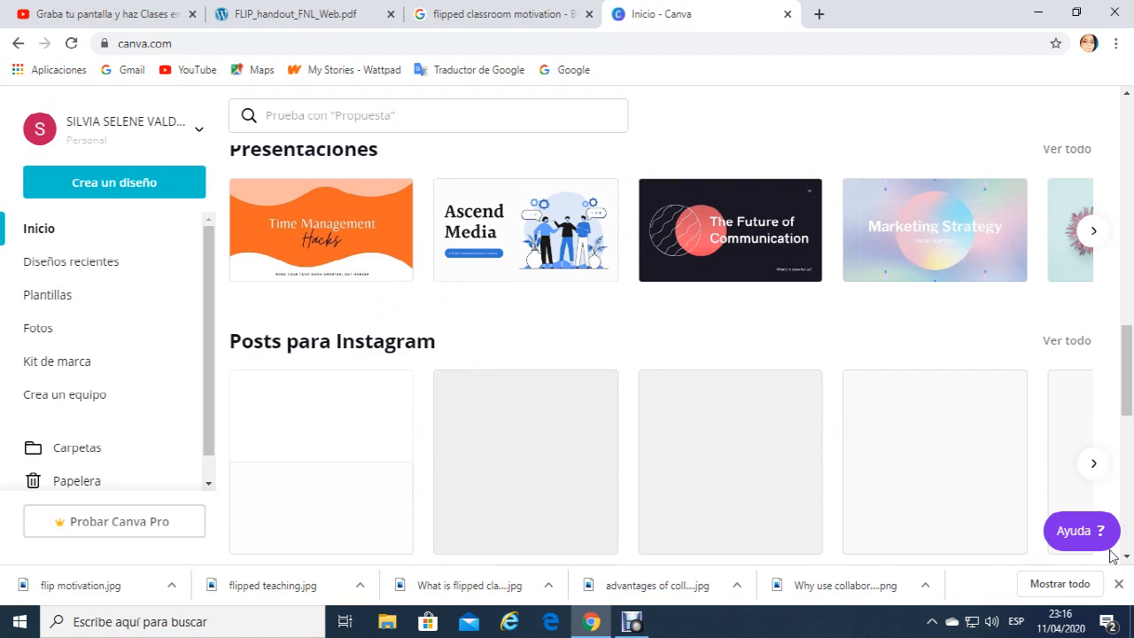
drag(1129, 397, 1129, 387)
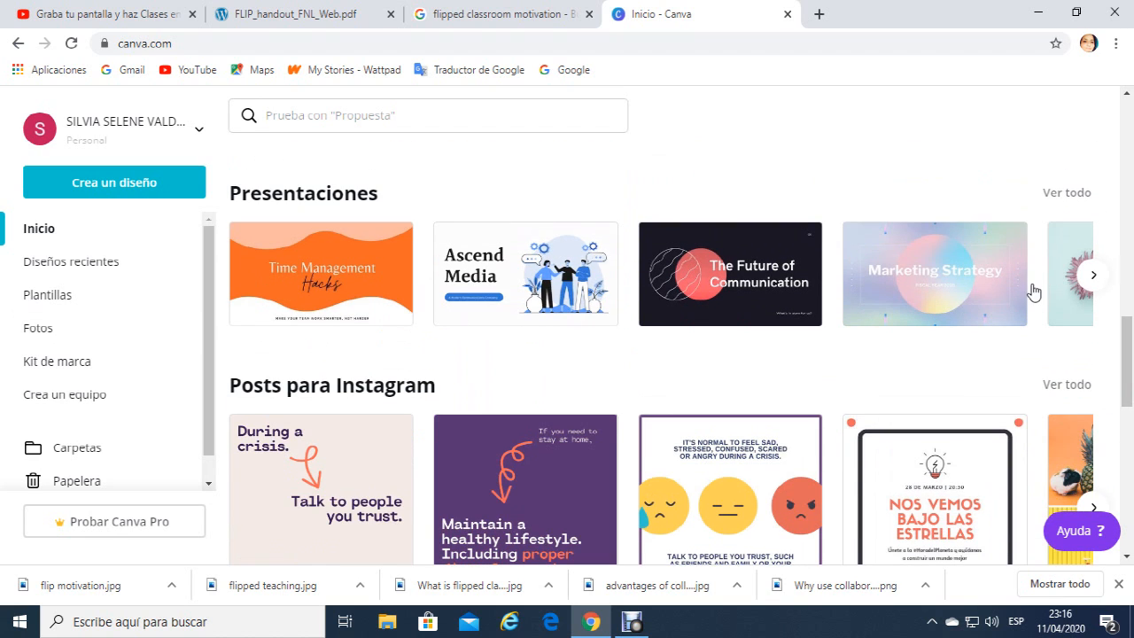
click(1094, 278)
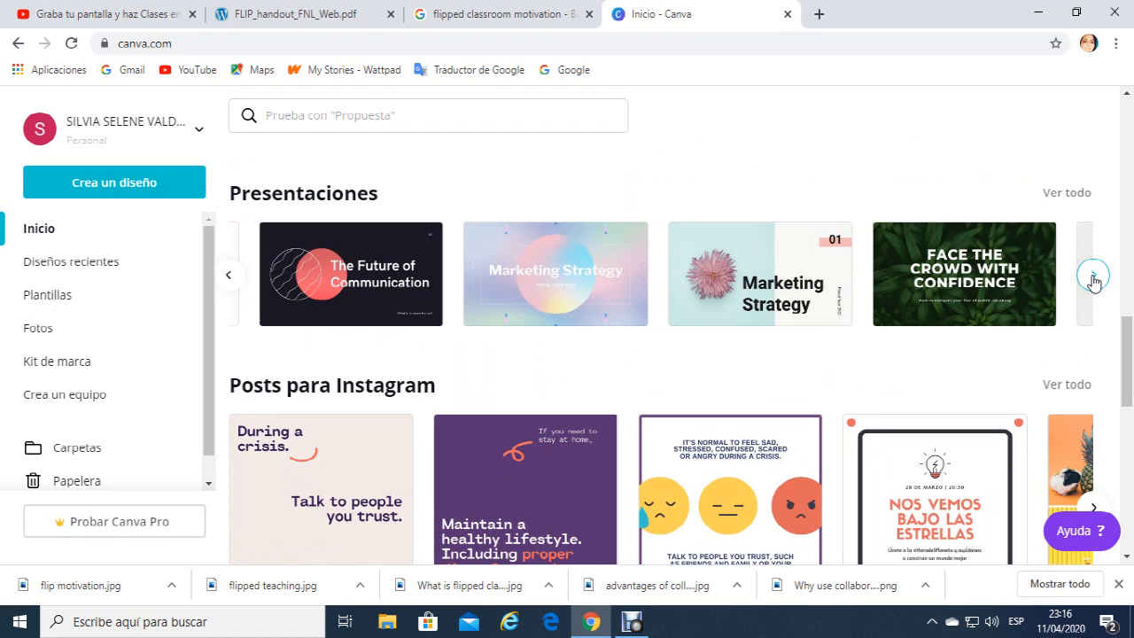
click(1094, 278)
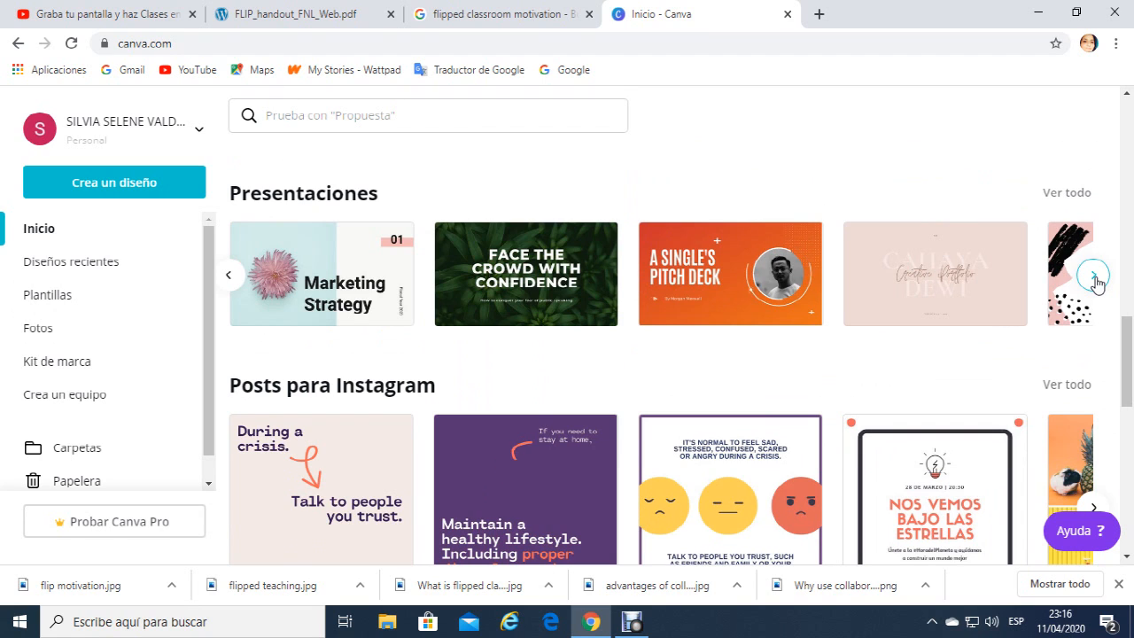
click(1096, 280)
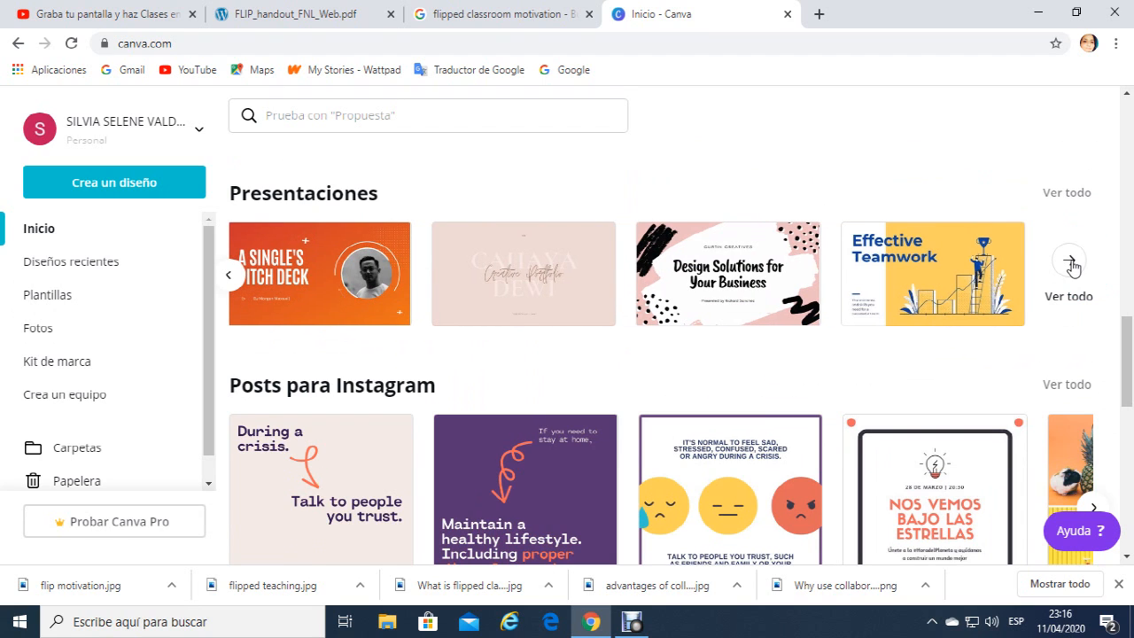
click(1071, 262)
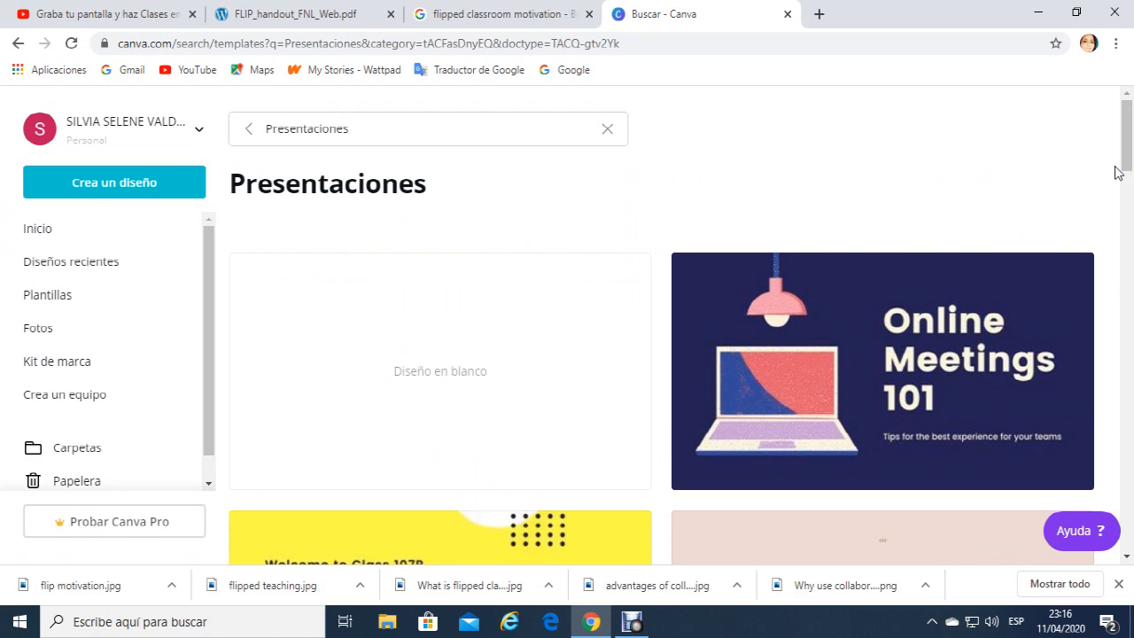
- Open the purple "Brain Training" presentation template for editing
drag(1128, 162, 1124, 526)
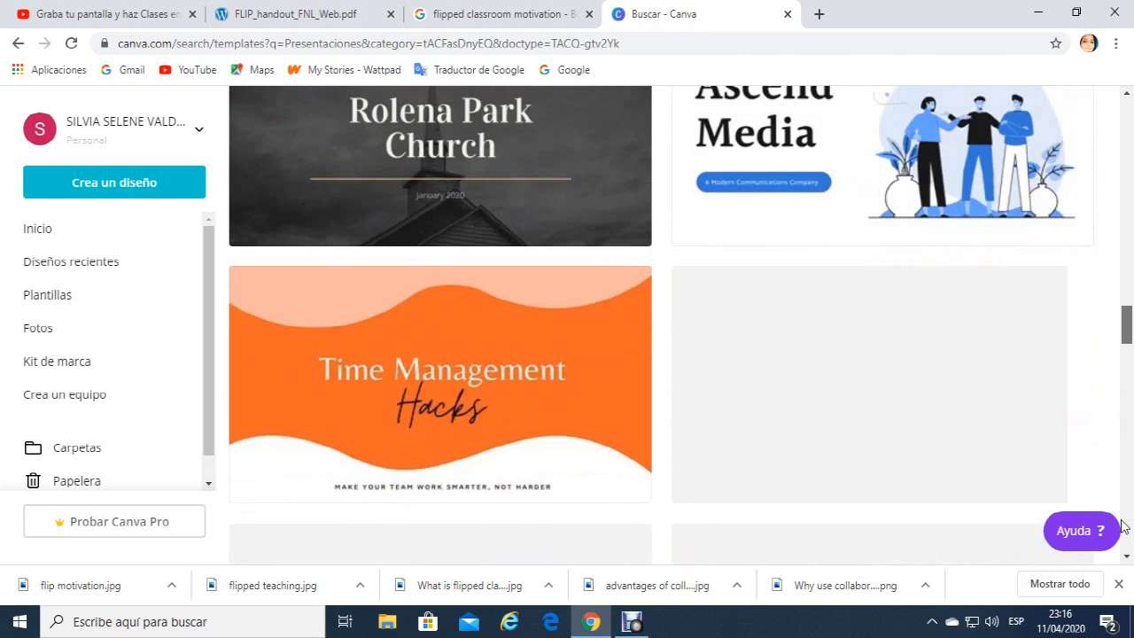
scroll(1126, 528, down, 1)
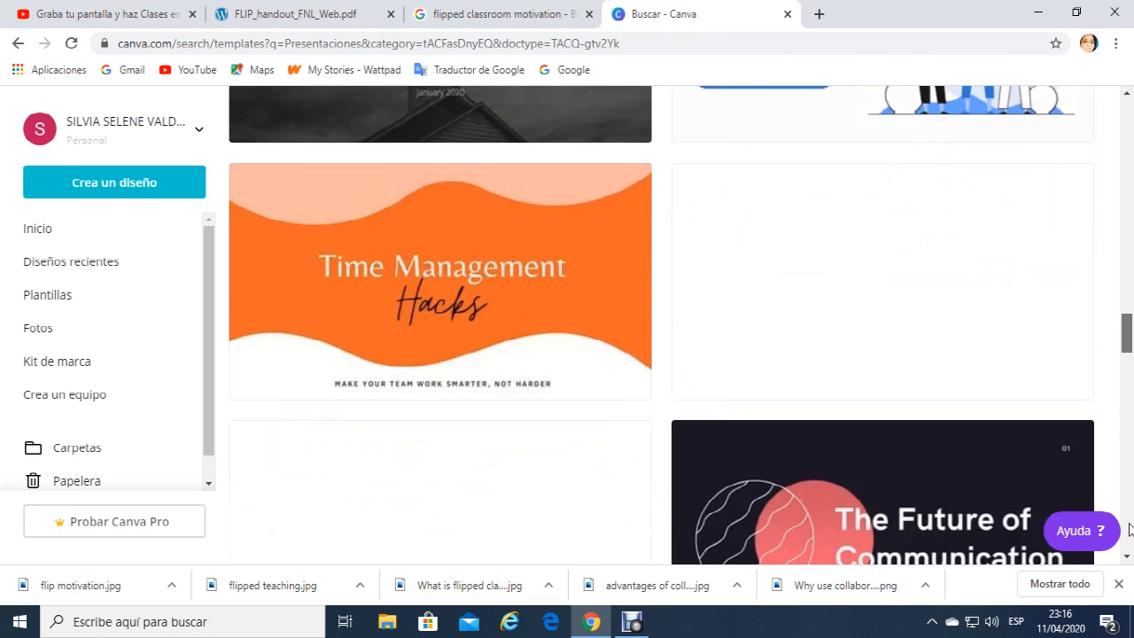
scroll(509, 435, down, 4)
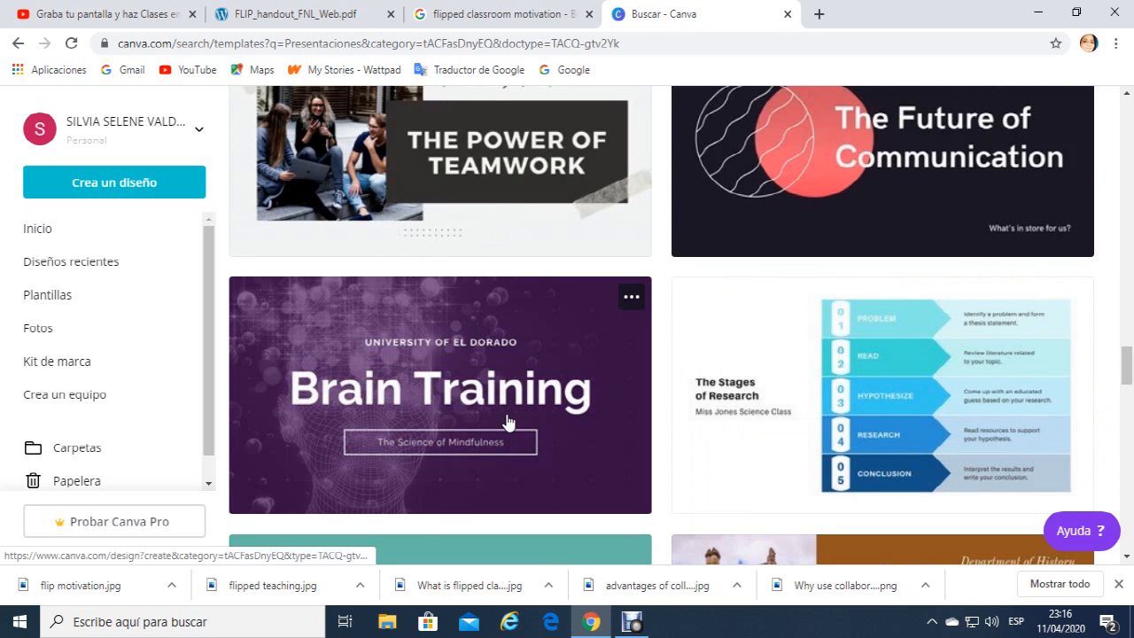
click(509, 422)
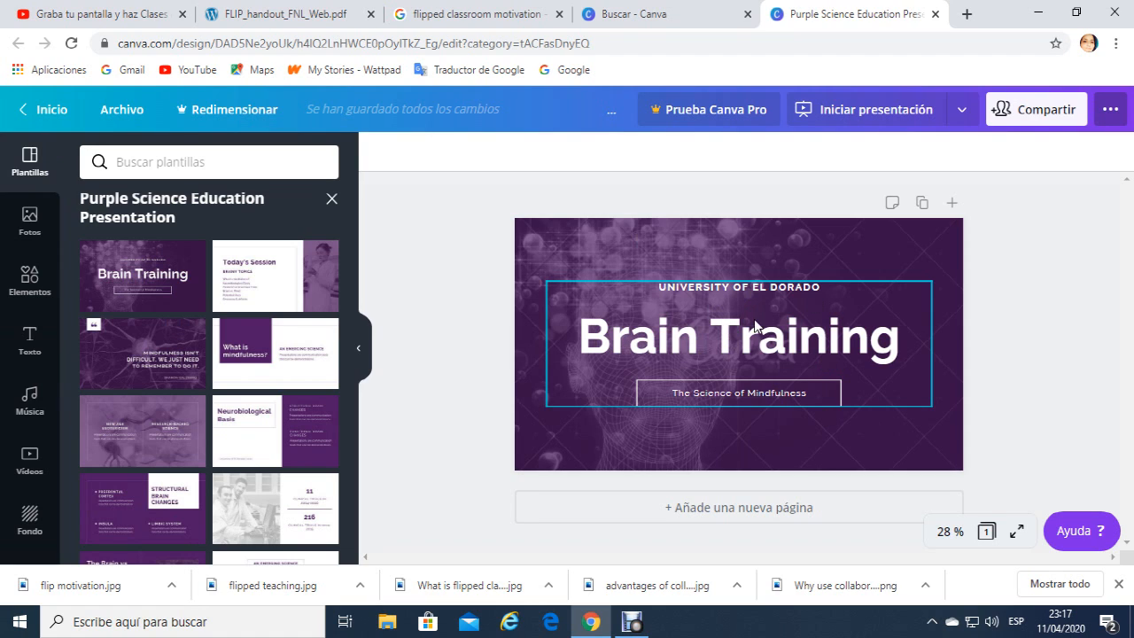
- Replace the "Brain Training" title on the cover page with "Flipped Classroom"
click(712, 347)
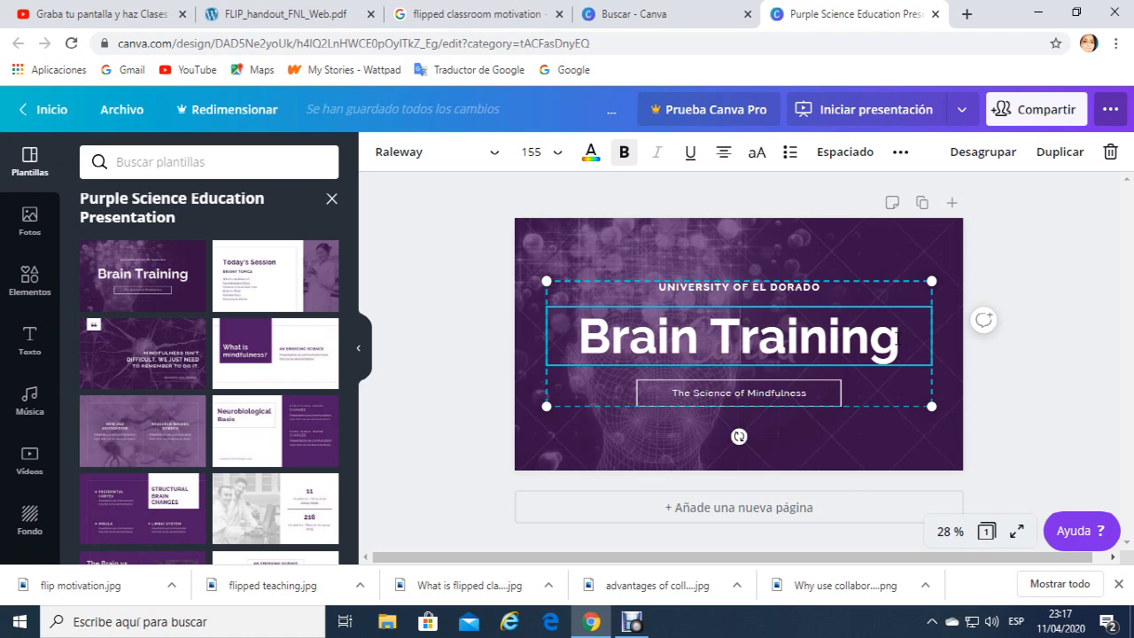
right_click(897, 339)
key(Escape)
drag(639, 337, 891, 344)
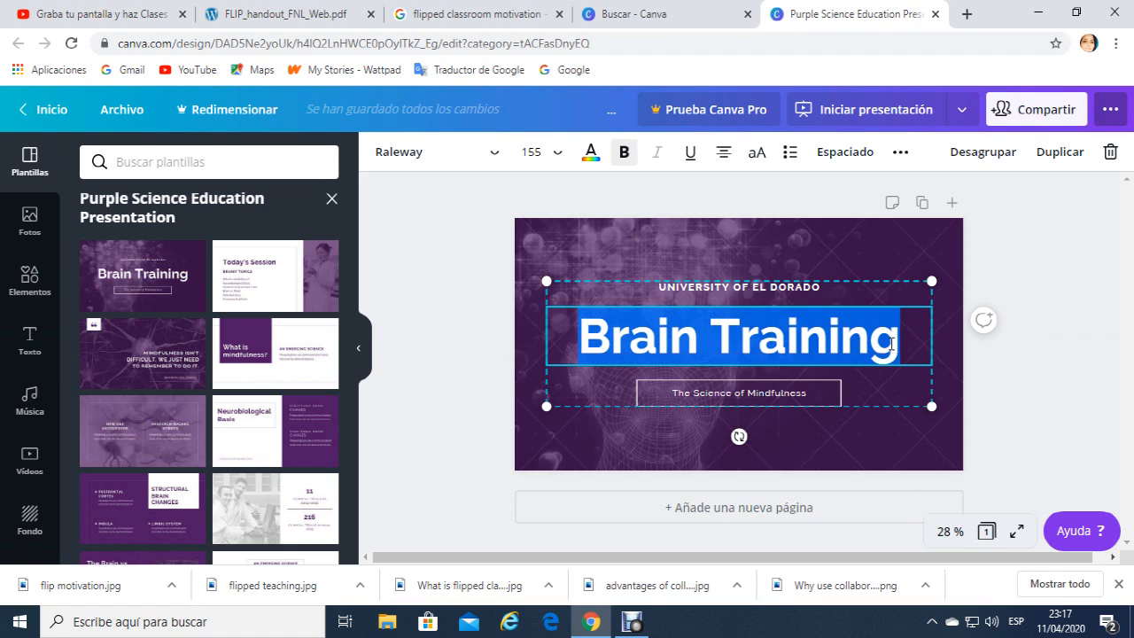
key(BackSpace)
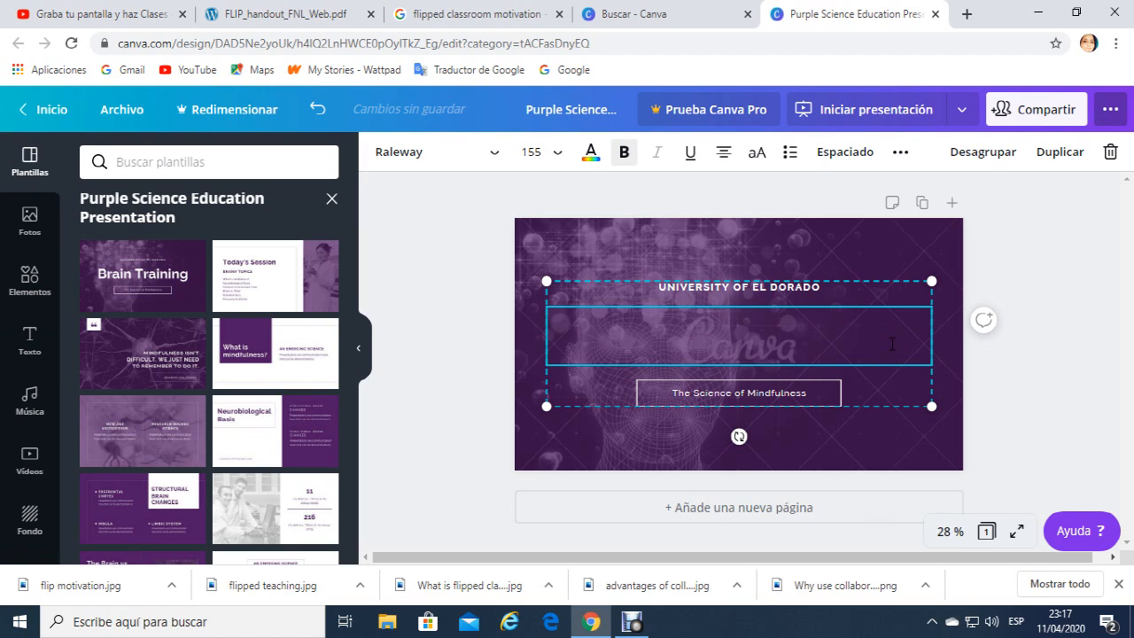
text(Flip)
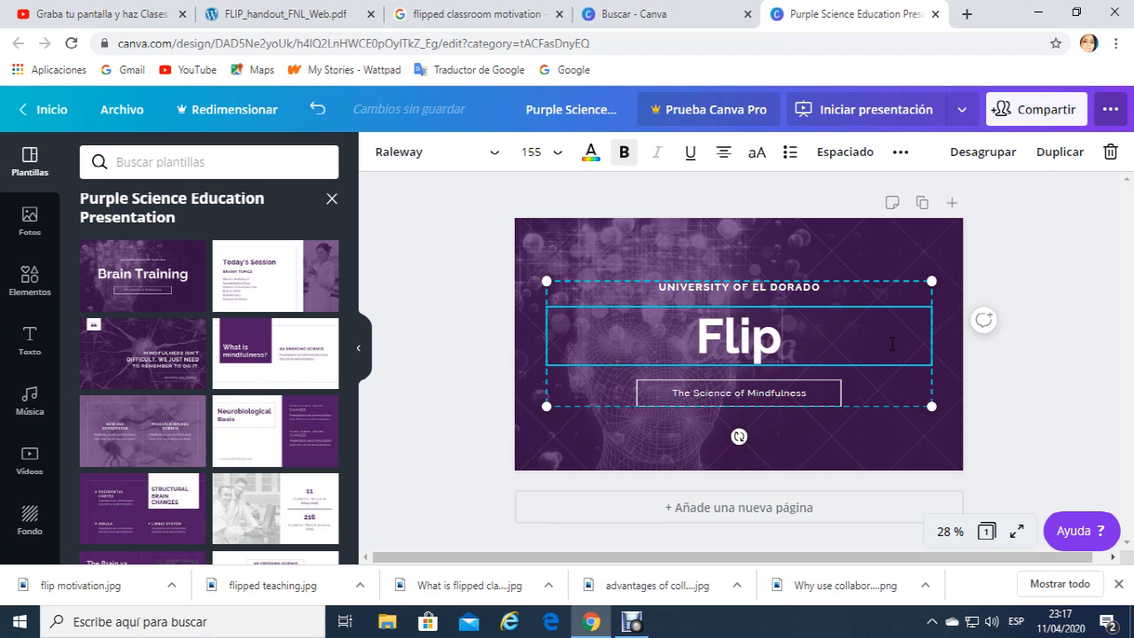
text(ped)
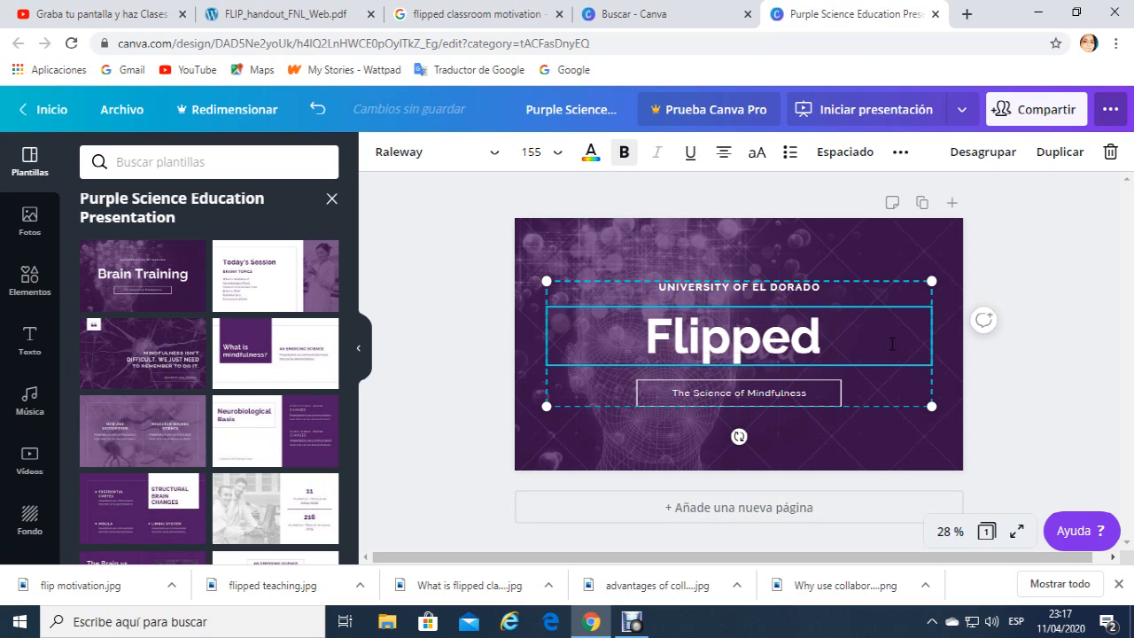
text( Classroom)
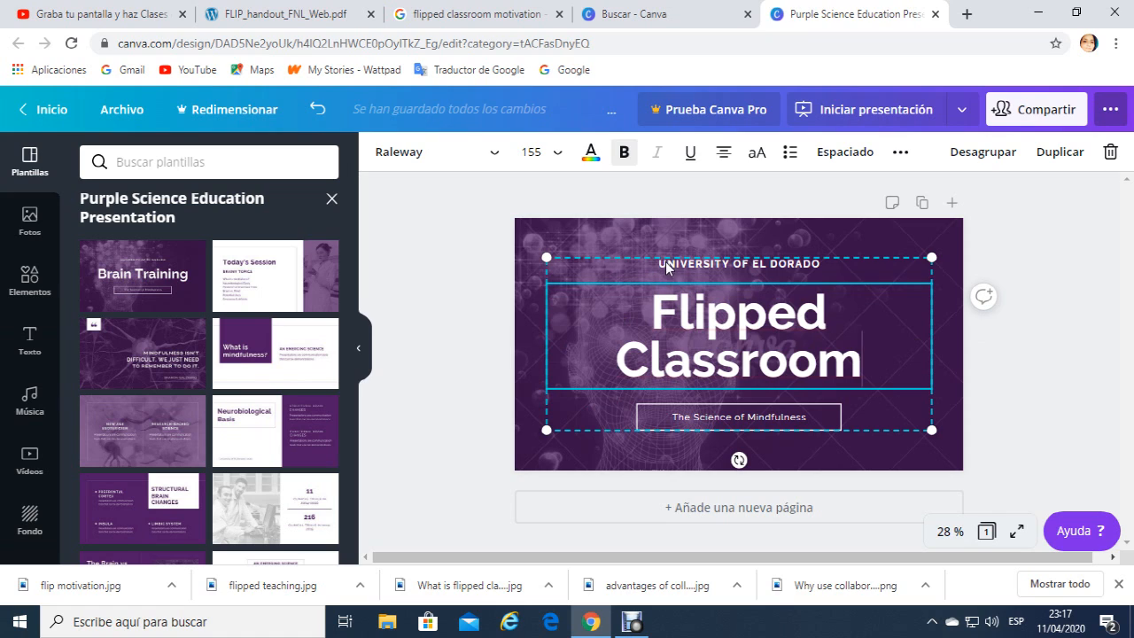
- Replace the small "University of El Dorado" heading above the title with "EDUCATION"
click(790, 268)
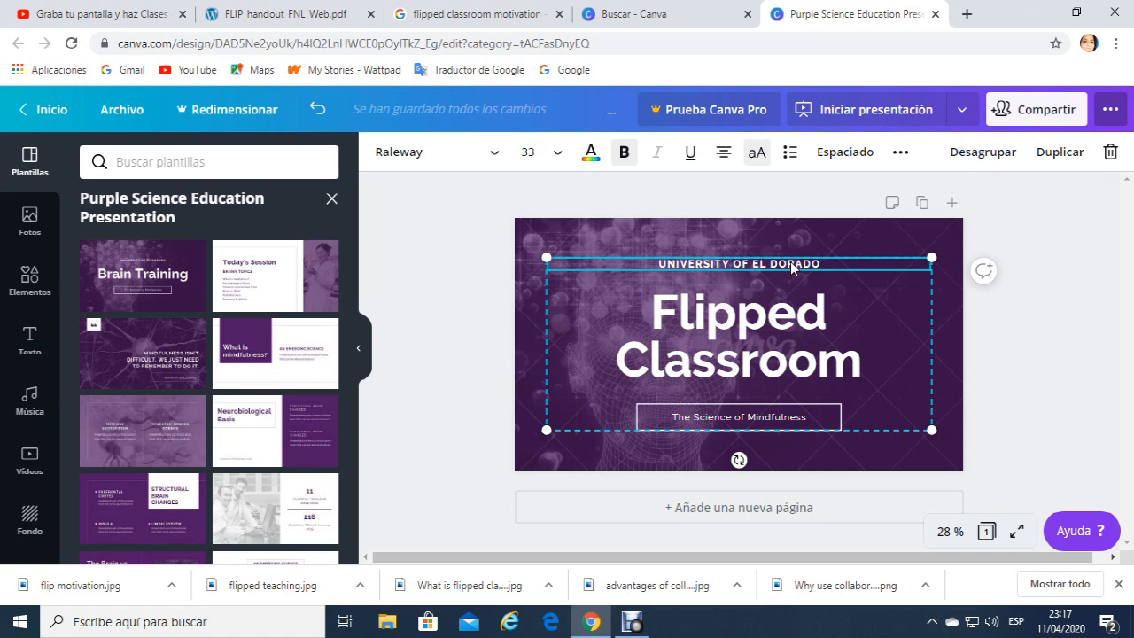
double_click(836, 262)
drag(658, 262, 824, 266)
key(BackSpace)
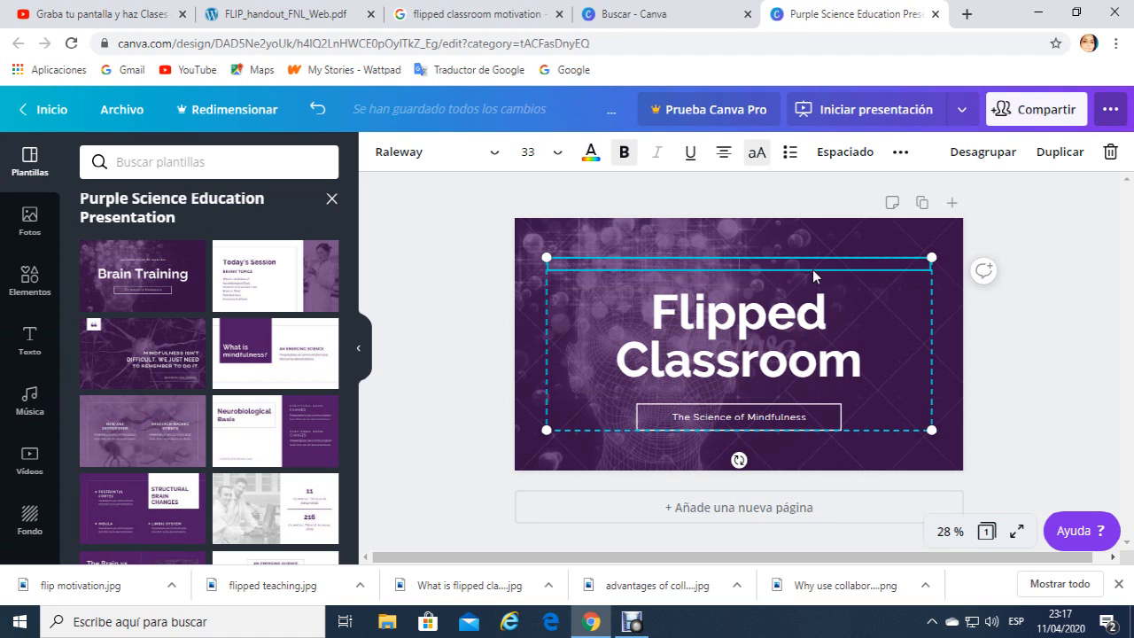
text(EDUCATION)
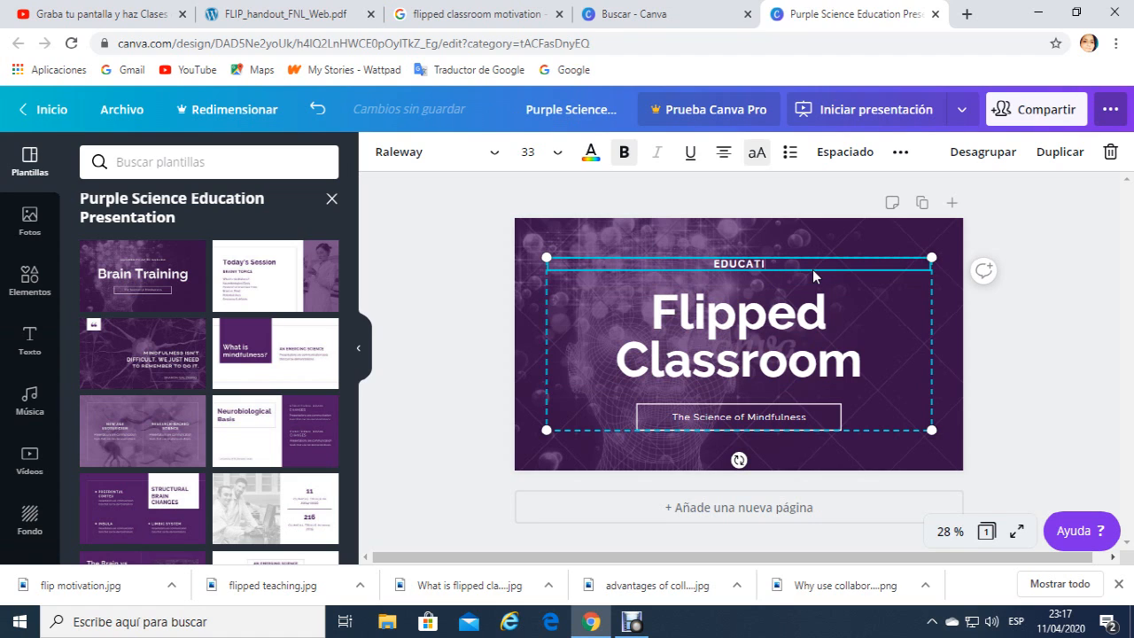
- Replace the boxed subtitle below the title with "Secondary Level"
click(809, 418)
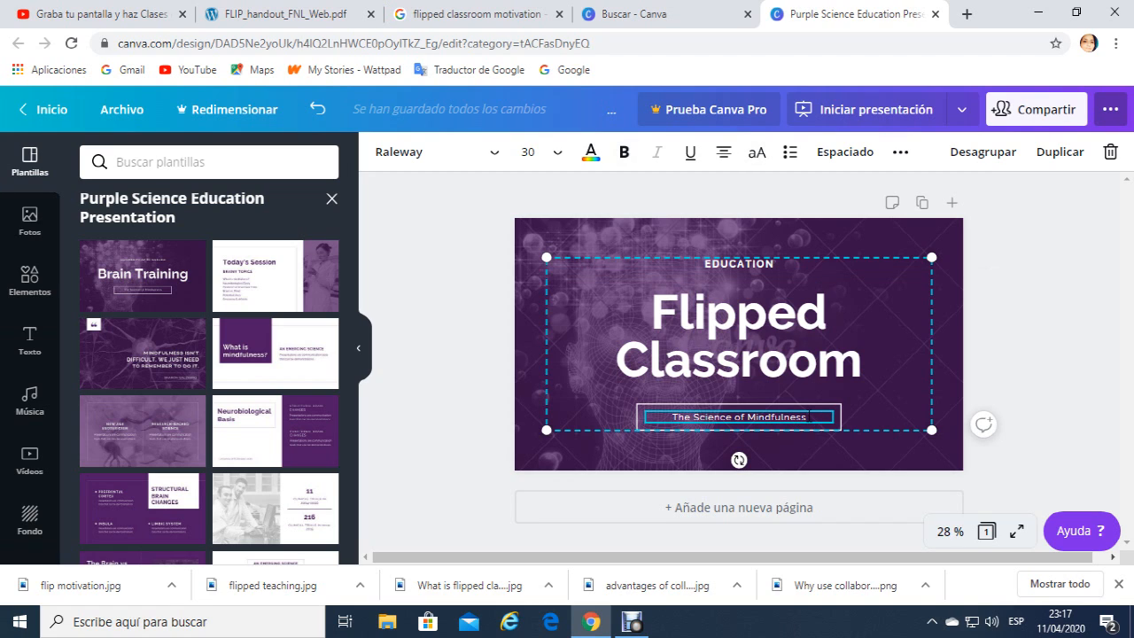
key(BackSpace)
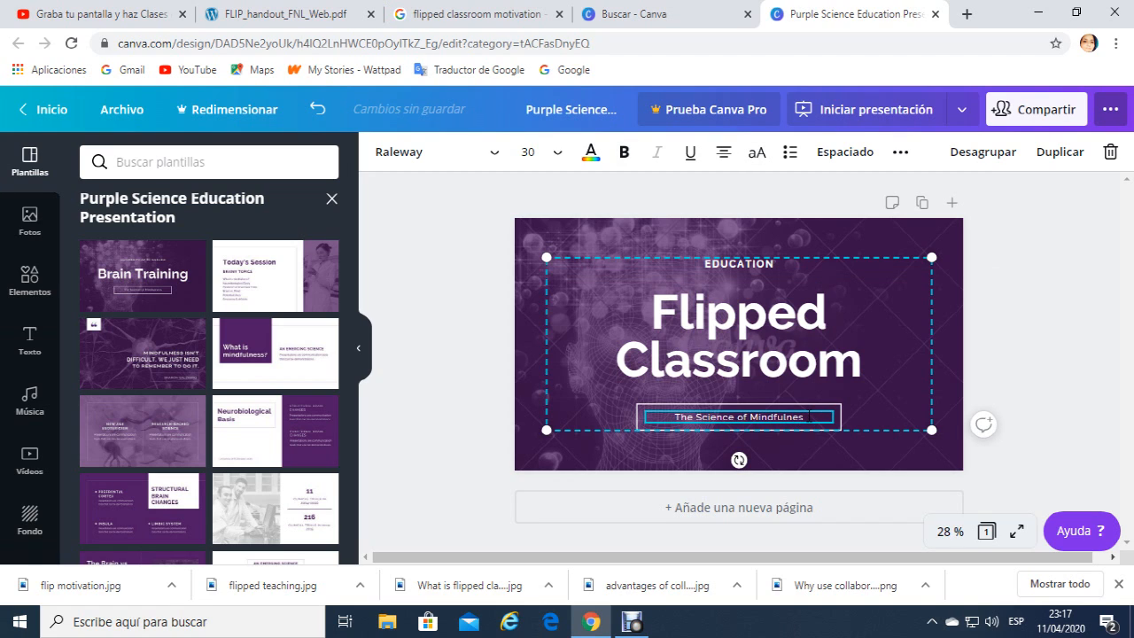
key(BackSpace)
key(BackSpace)
key(BackSpace)
key(BackSpace)
key(BackSpace)
key(BackSpace)
key(BackSpace)
key(BackSpace)
key(BackSpace)
key(BackSpace)
key(BackSpace)
key(BackSpace)
key(BackSpace)
key(BackSpace)
key(BackSpace)
key(BackSpace)
key(BackSpace)
key(BackSpace)
key(BackSpace)
key(BackSpace)
key(BackSpace)
key(BackSpace)
text(Second)
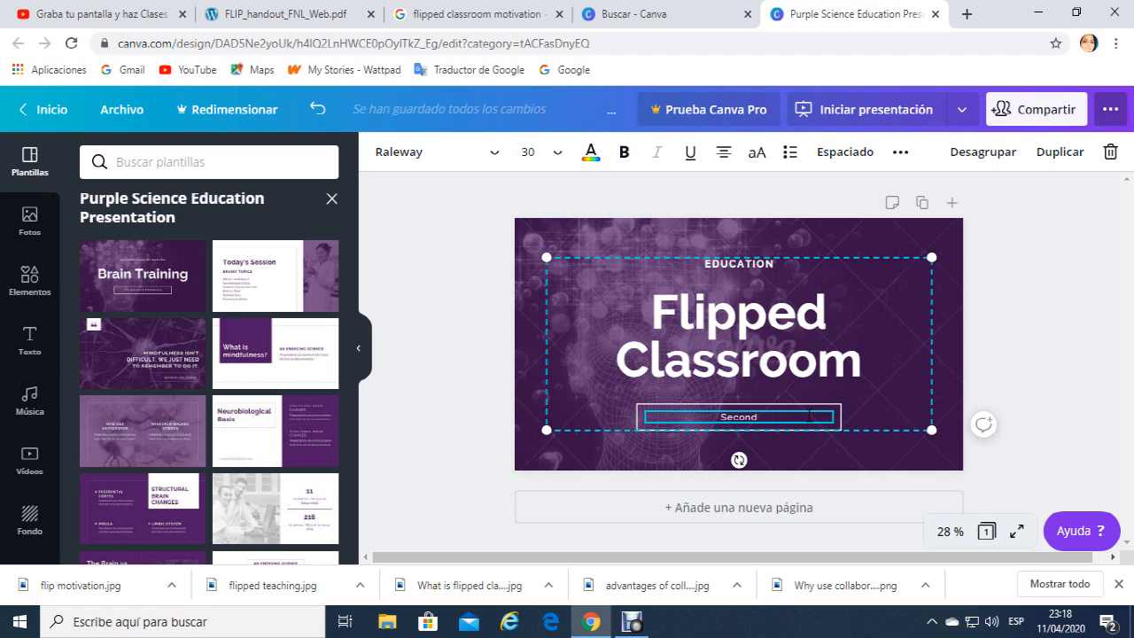
text(ary L)
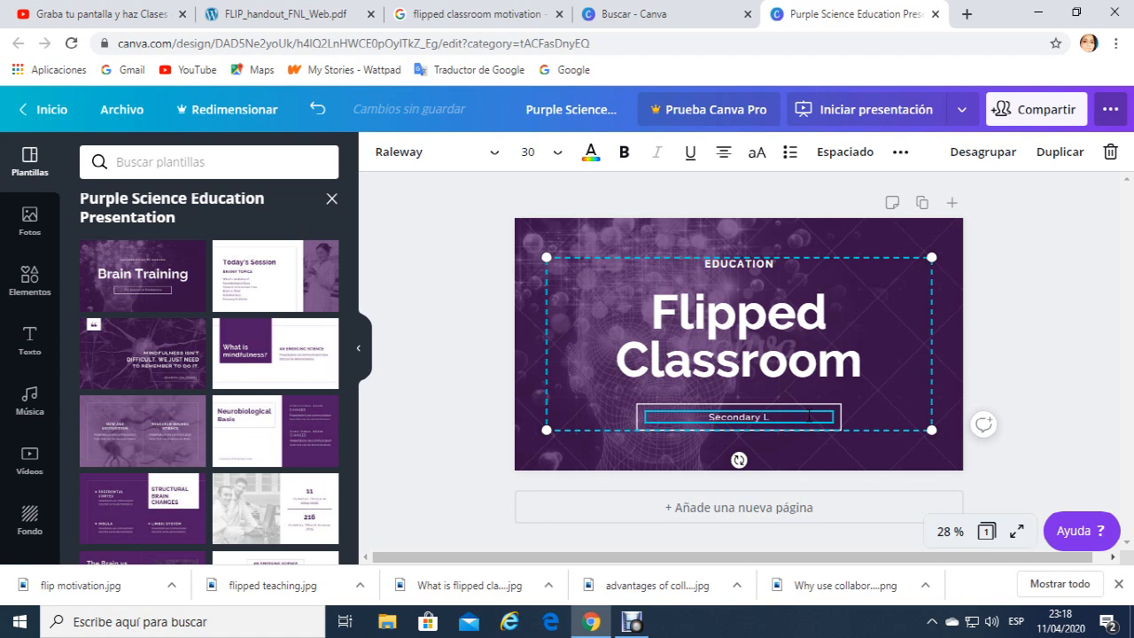
text(evel)
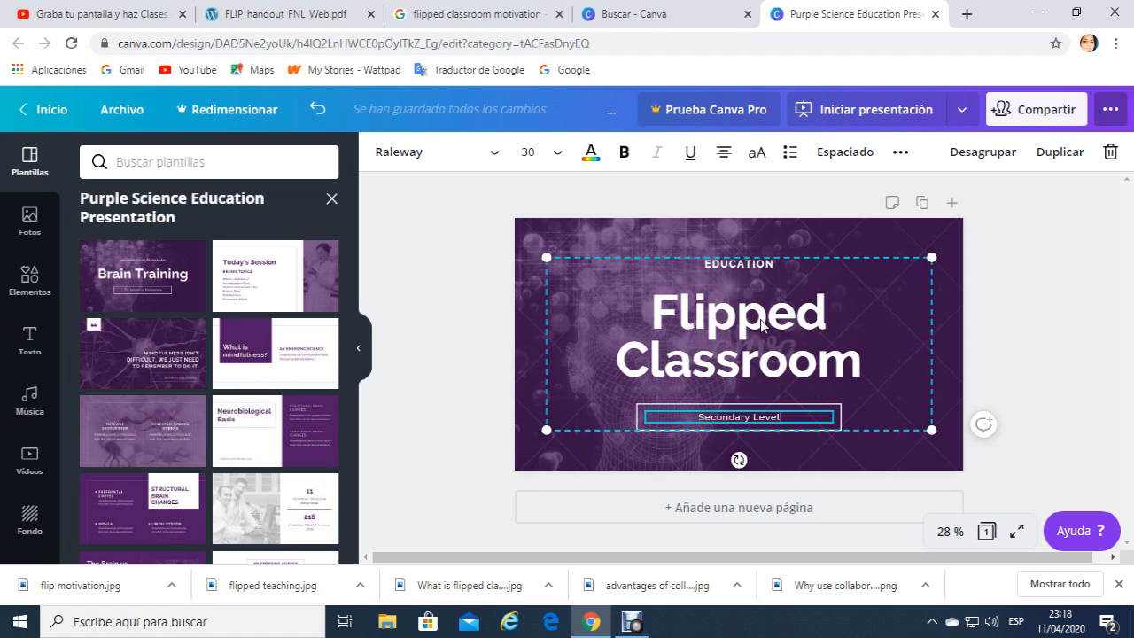
- Add a second page below the "Flipped Classroom" cover page and select its background
click(260, 280)
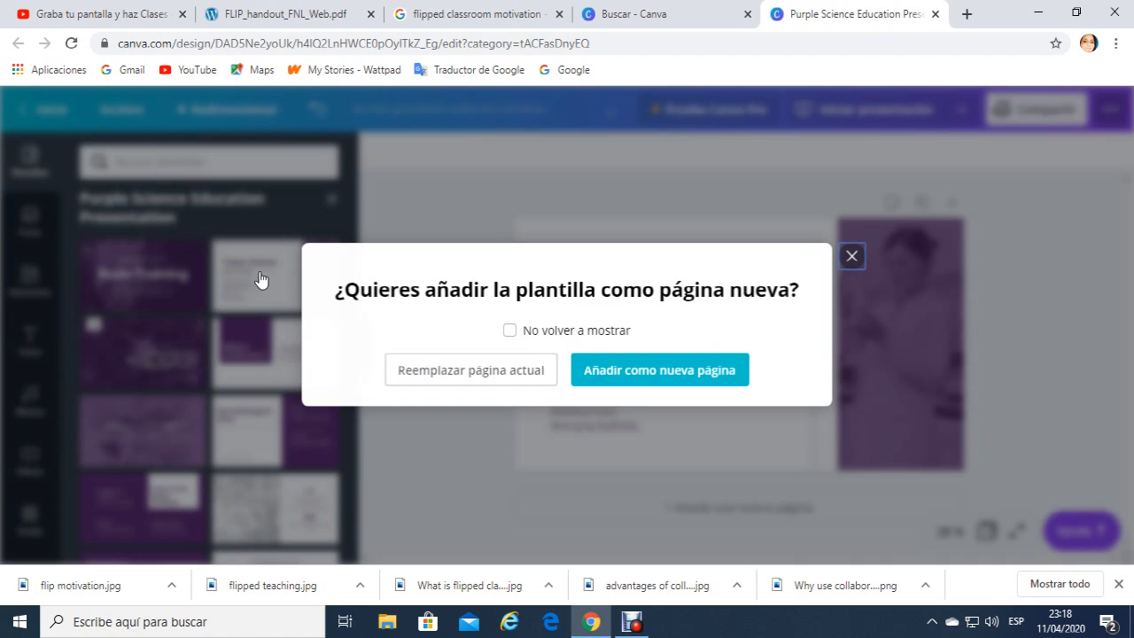
click(853, 256)
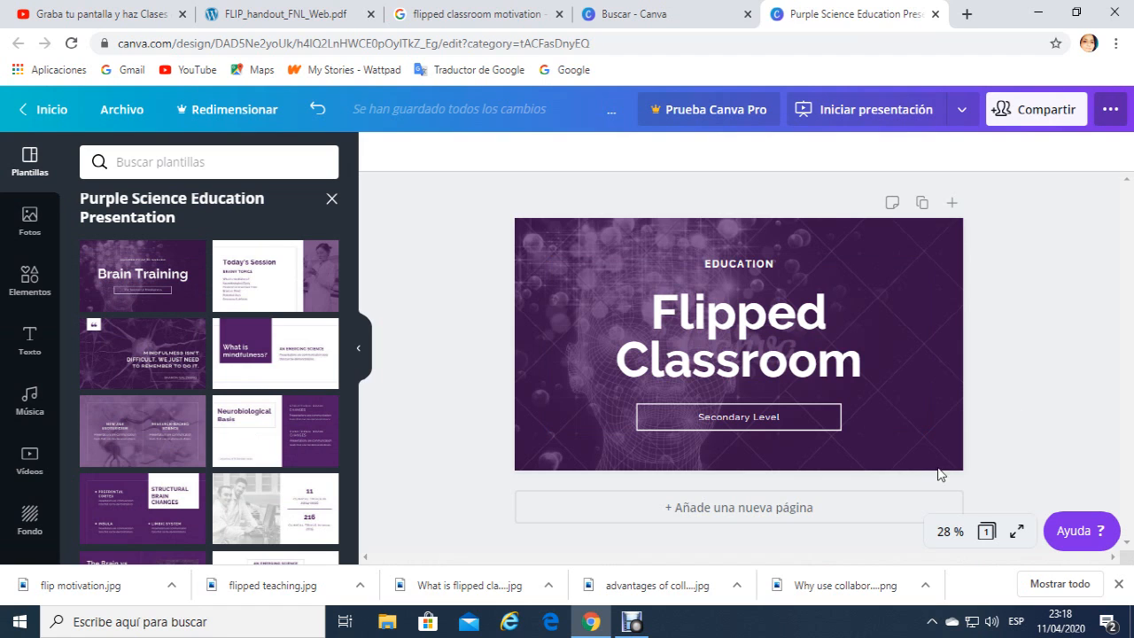
click(781, 512)
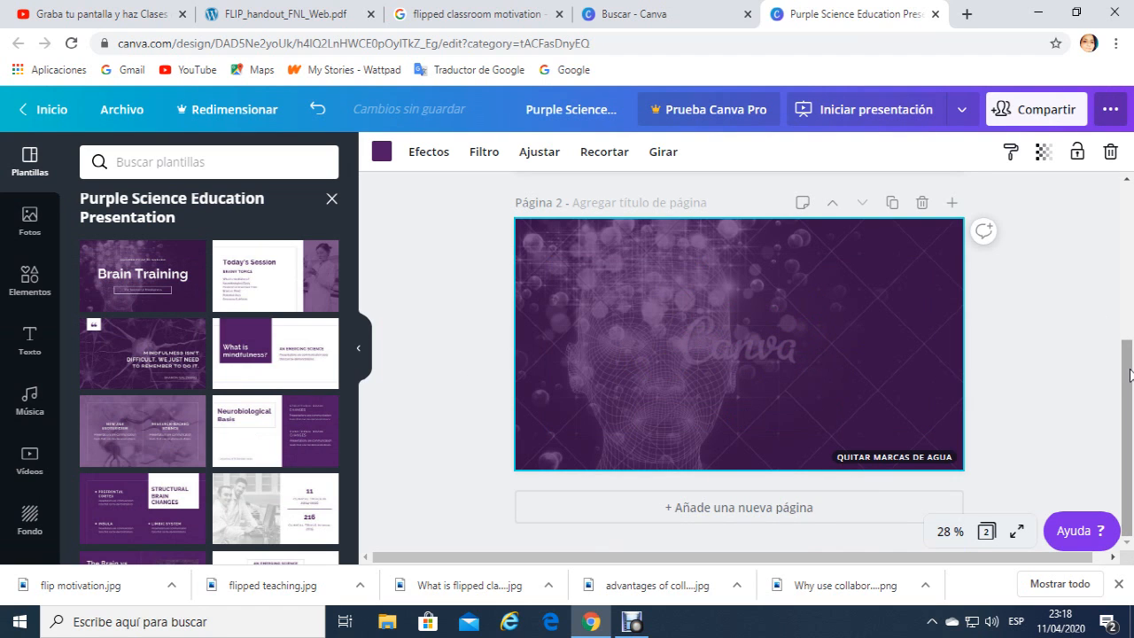
drag(1129, 374, 1130, 320)
click(771, 408)
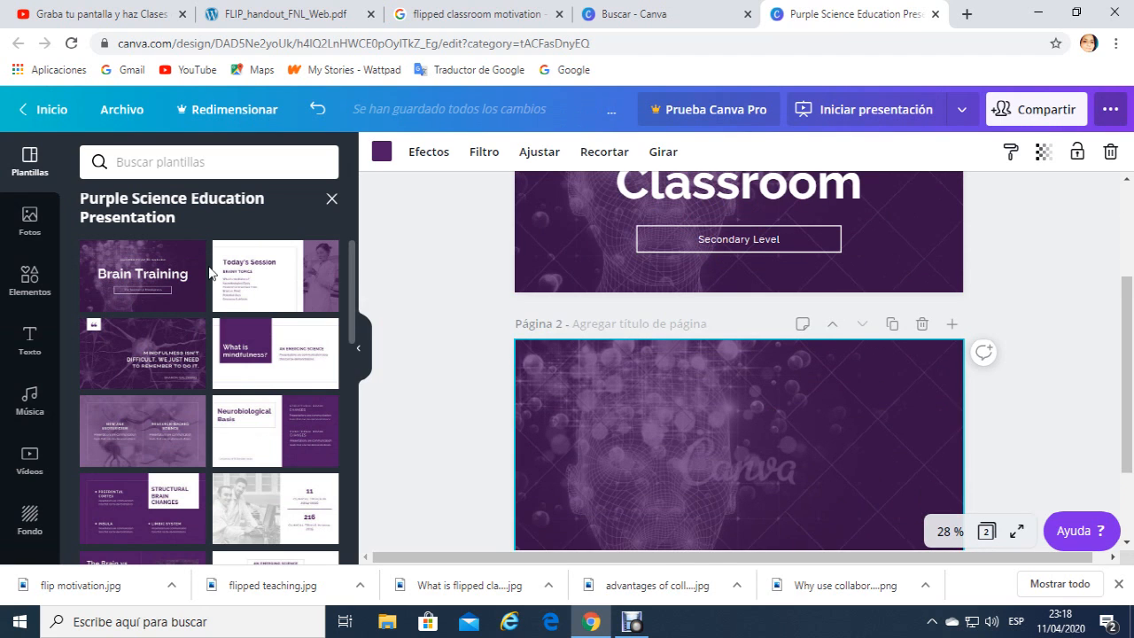
- Apply the template's "Today's Session" layout to page 2
click(237, 275)
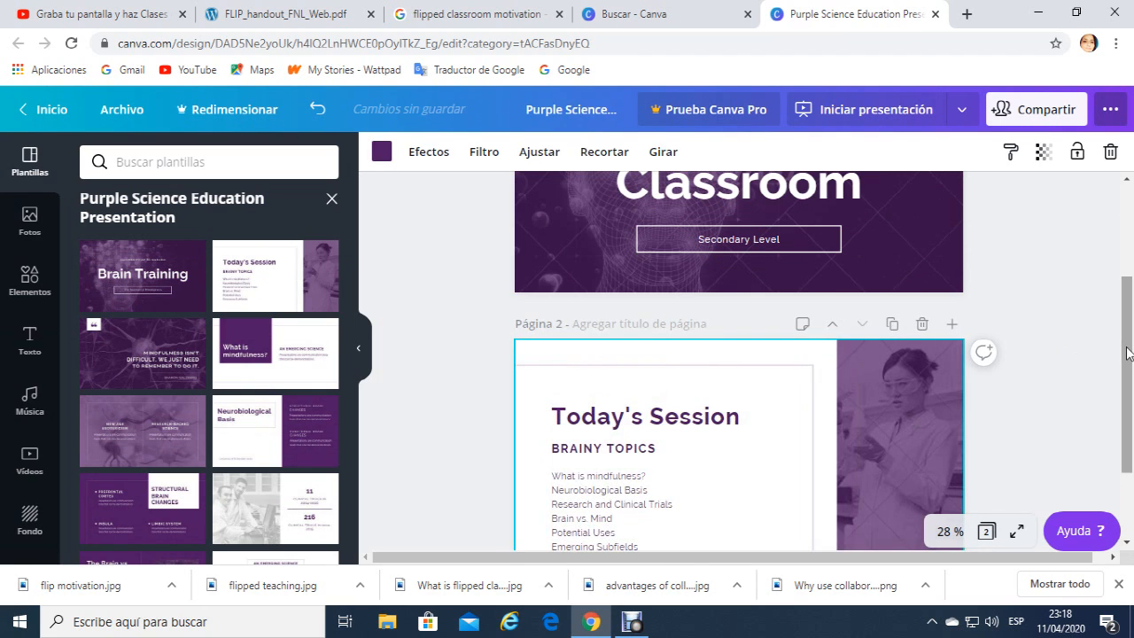
drag(1127, 353, 1127, 381)
click(1104, 397)
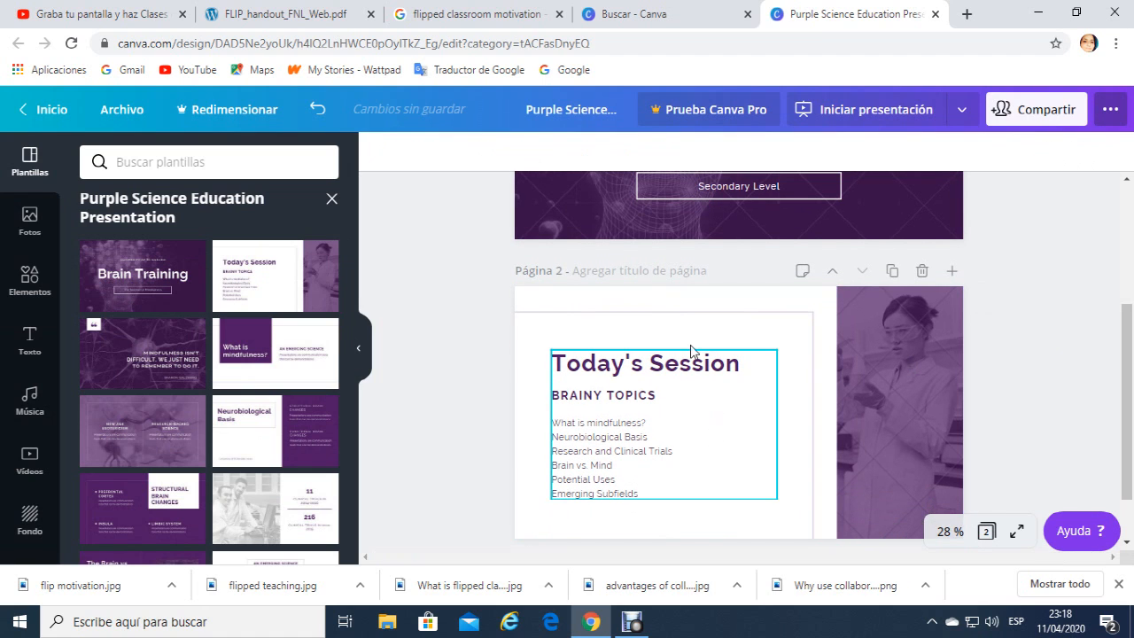
- Replace the "Today's Session" title on page 2 with "What is Flipped Classroom?"
click(574, 376)
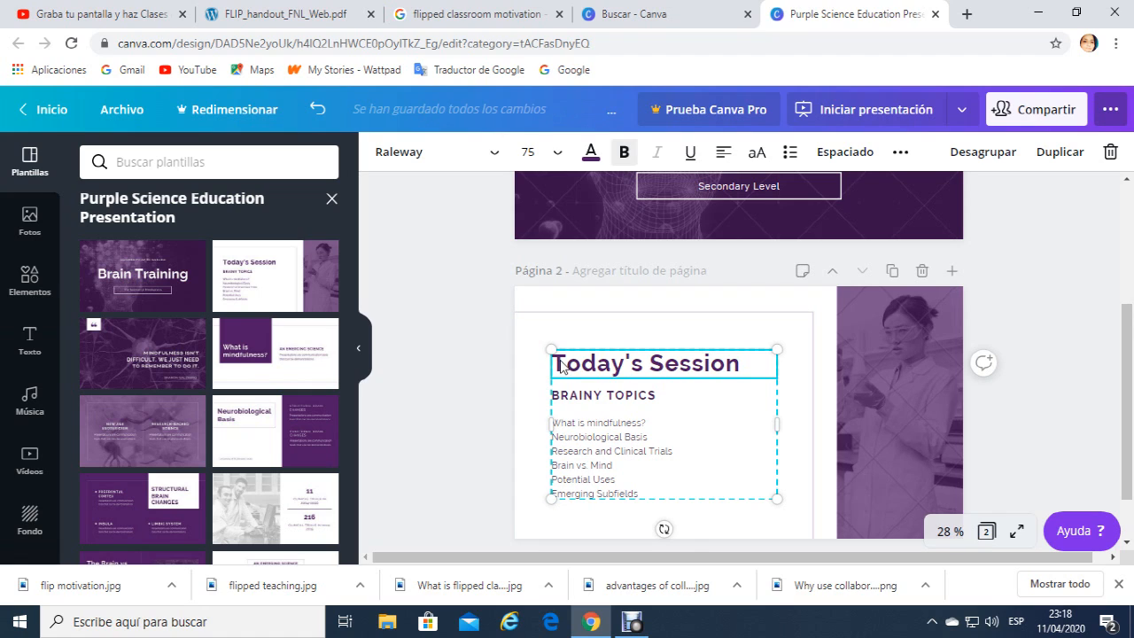
double_click(563, 365)
click(560, 363)
drag(557, 363, 750, 365)
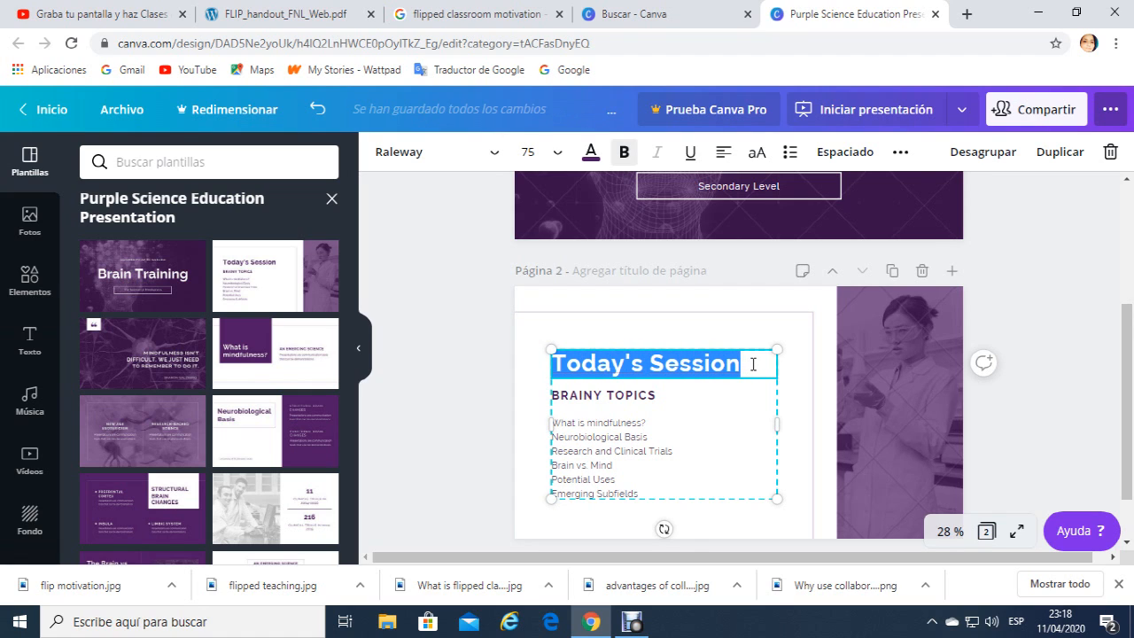
key(BackSpace)
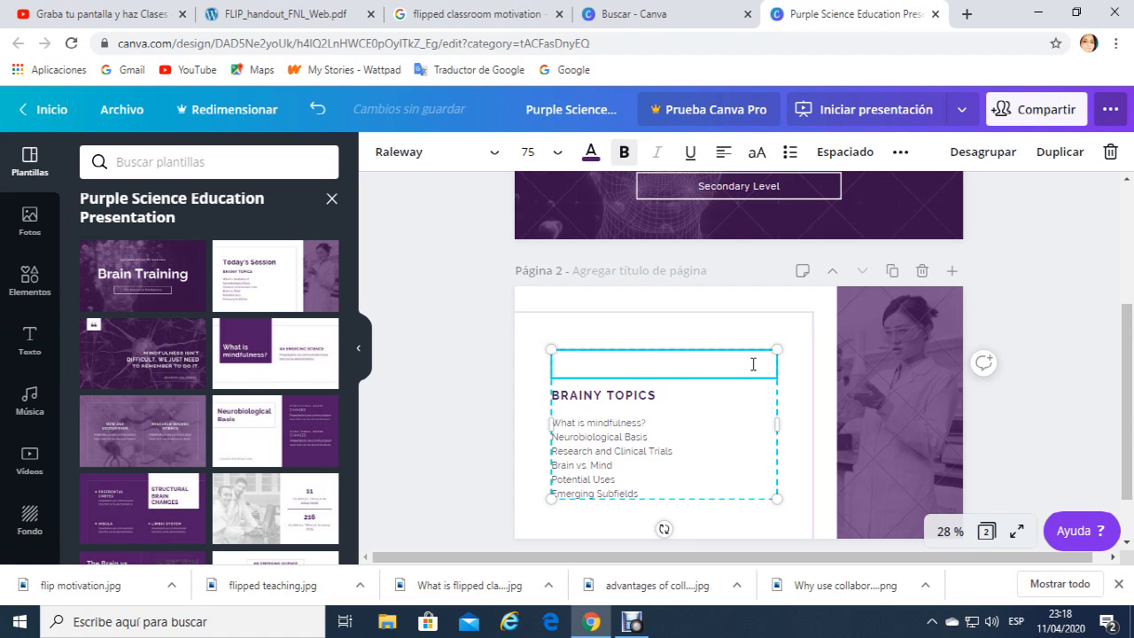
text(What i)
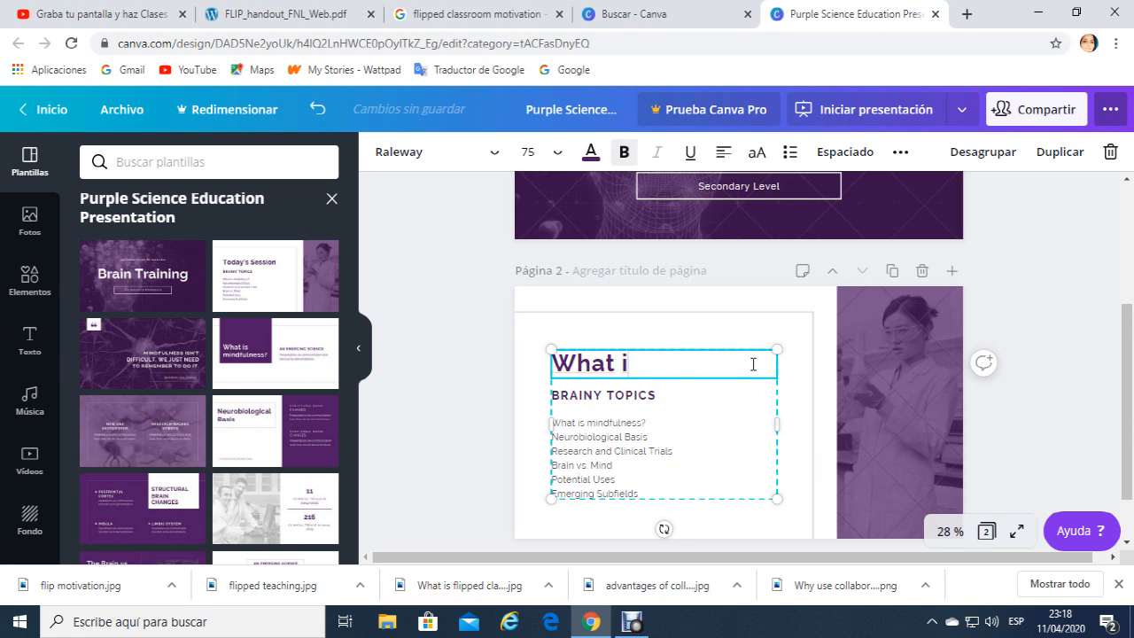
text(s Flipe)
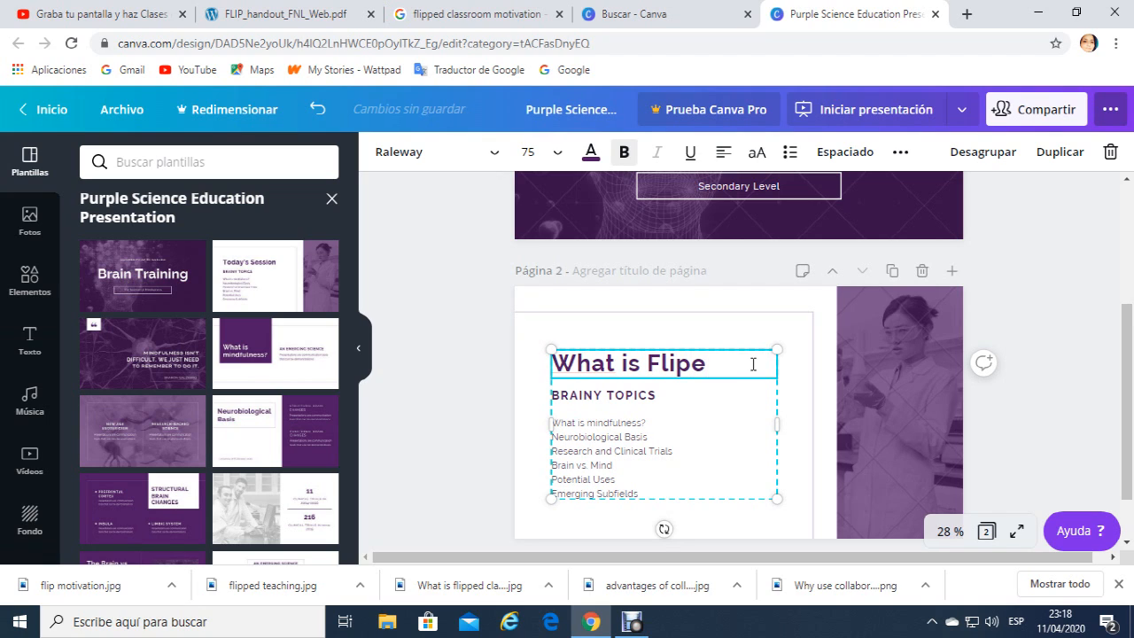
key(BackSpace)
text(ped Class)
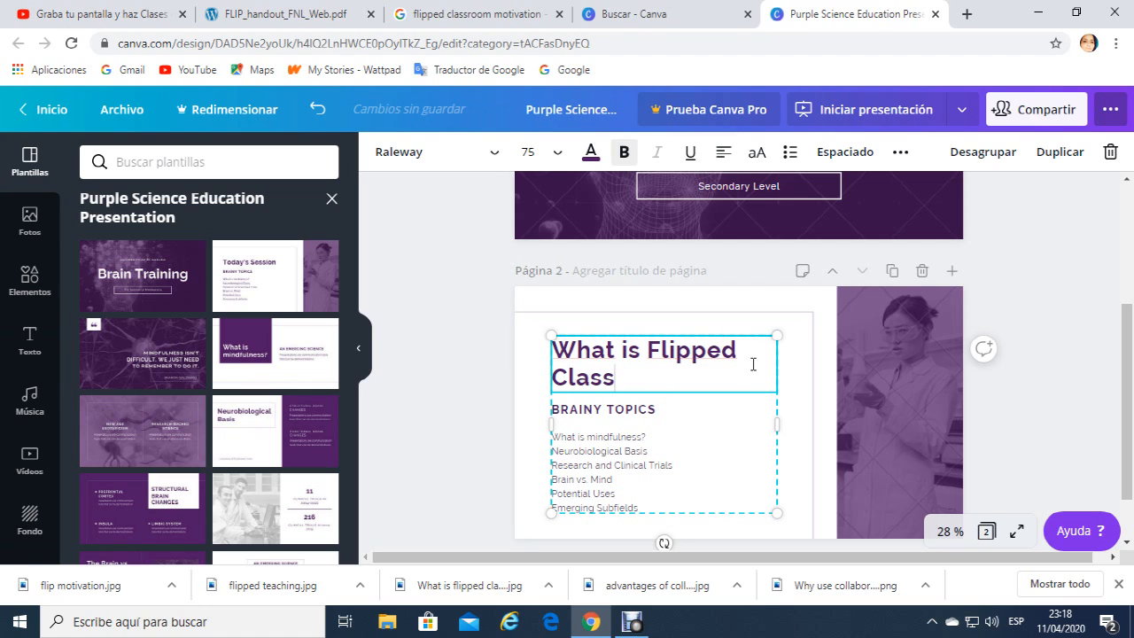
text(room?)
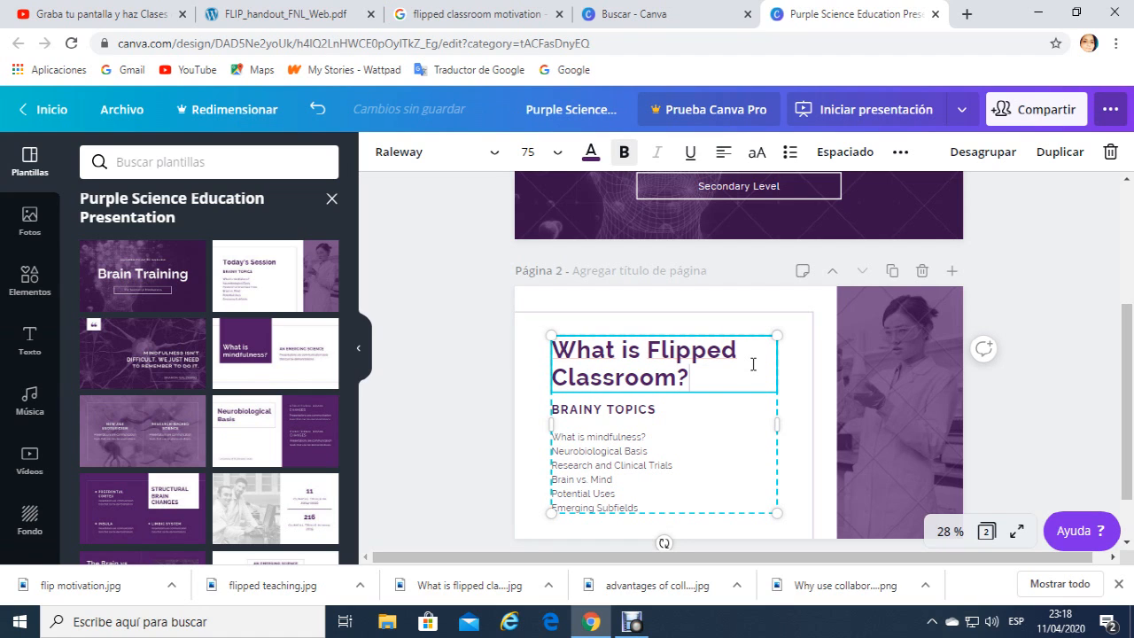
- Clear the "BRAINY TOPICS" subheading and the whole topic list below the title on page 2
drag(1126, 357, 1010, 365)
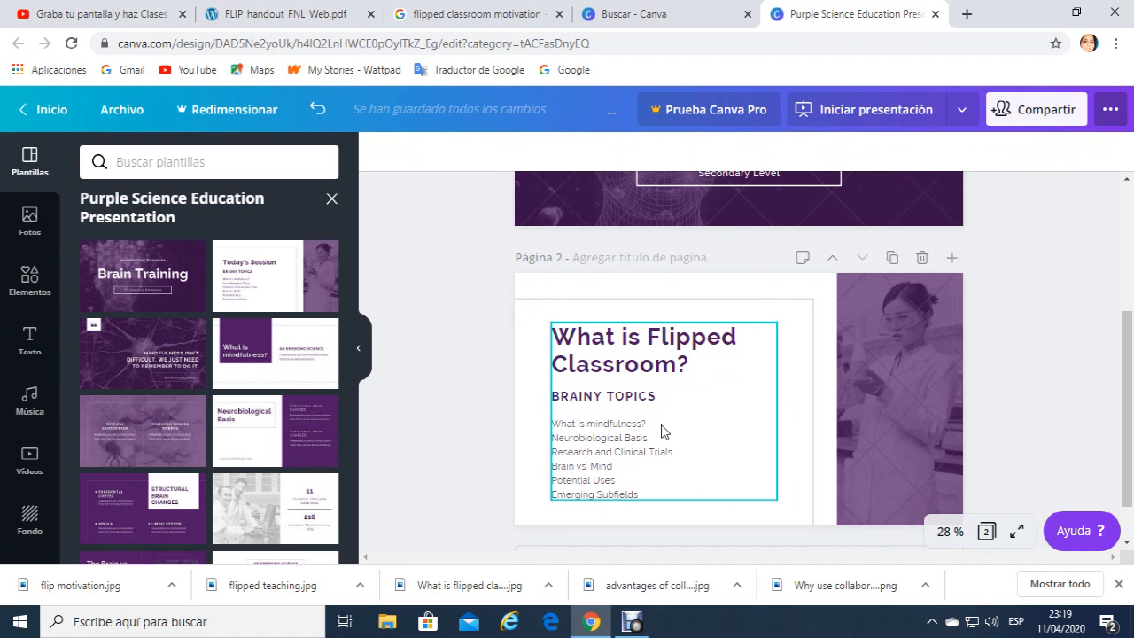
click(609, 436)
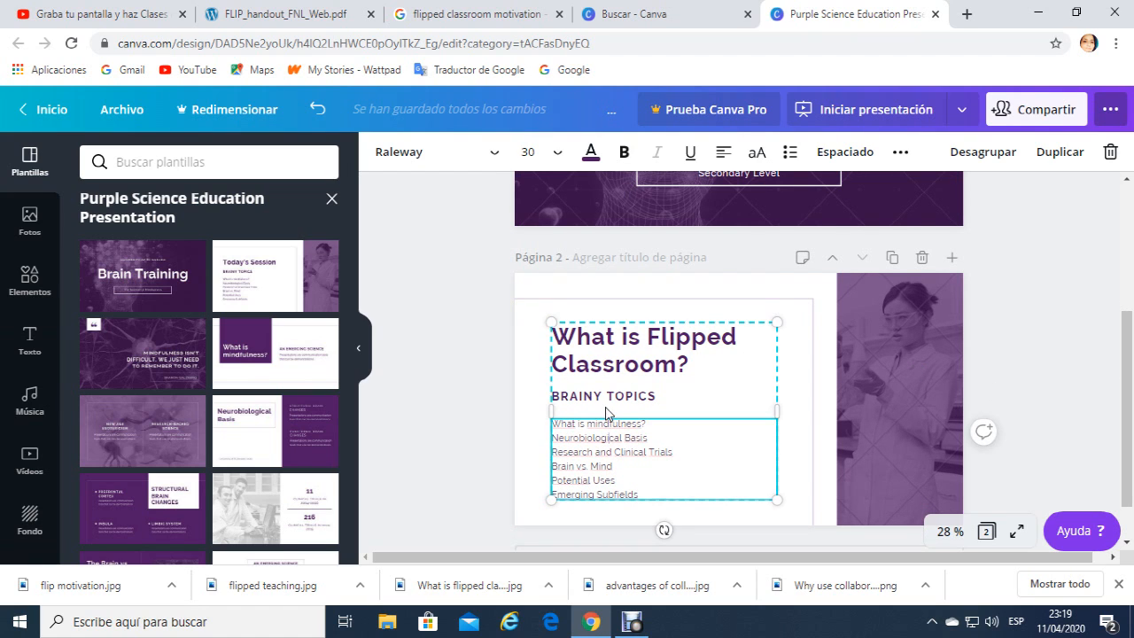
click(652, 398)
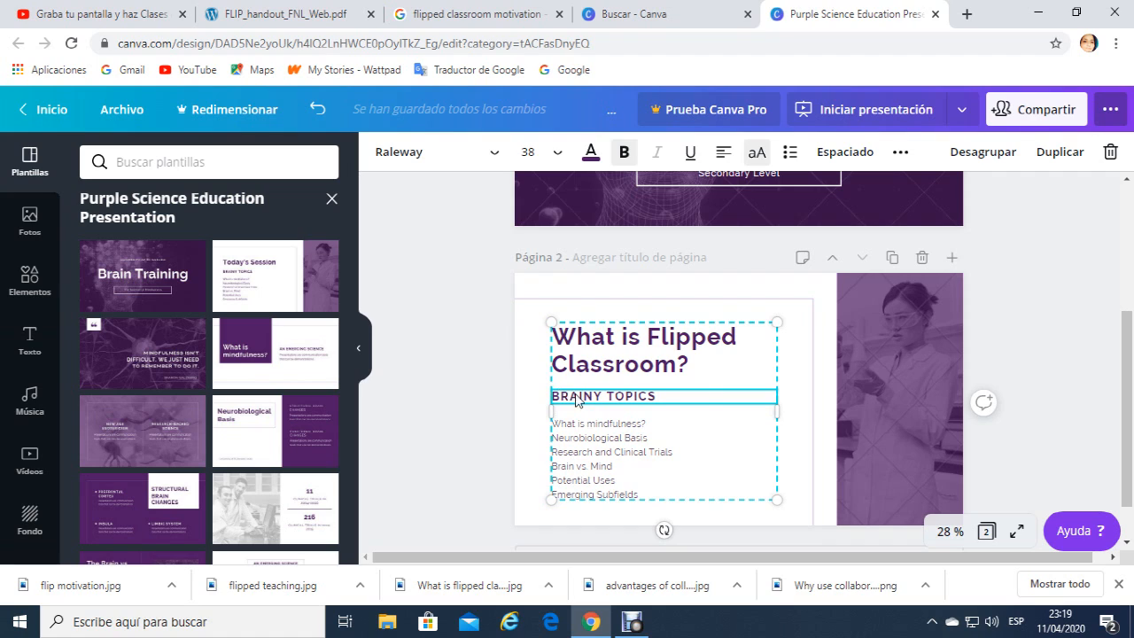
click(669, 399)
drag(553, 396, 664, 395)
key(BackSpace)
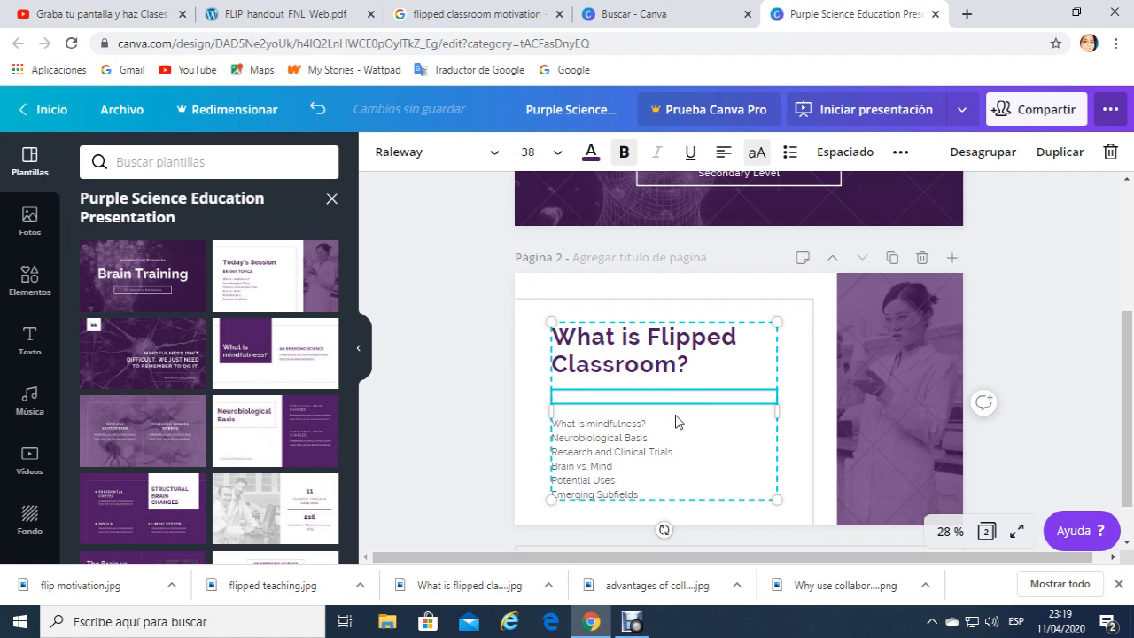
click(620, 447)
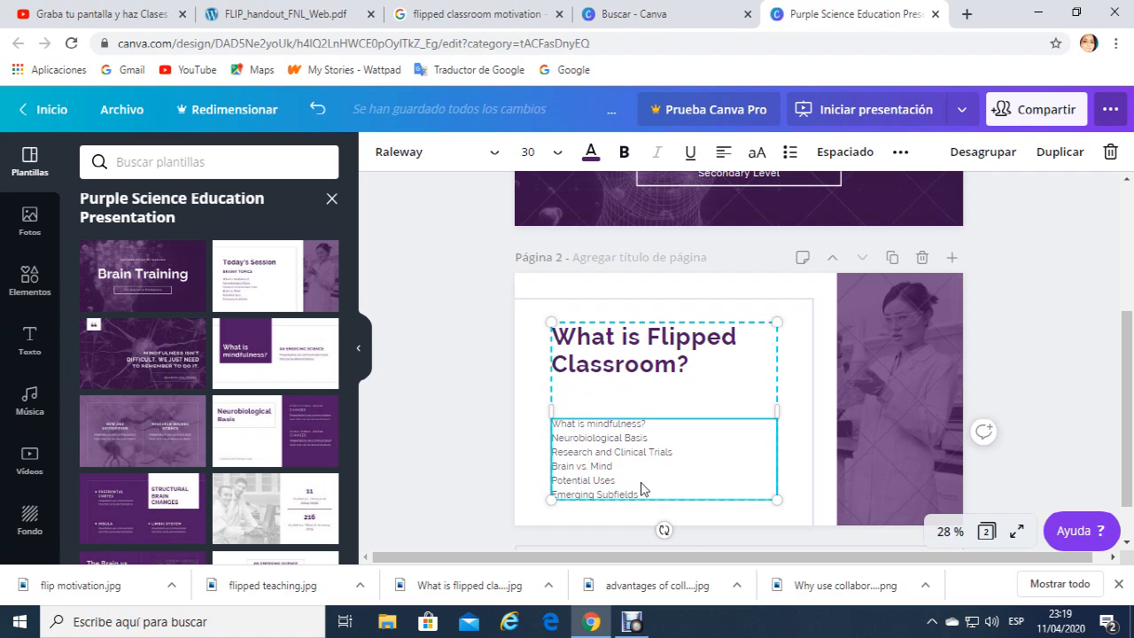
drag(555, 425, 651, 487)
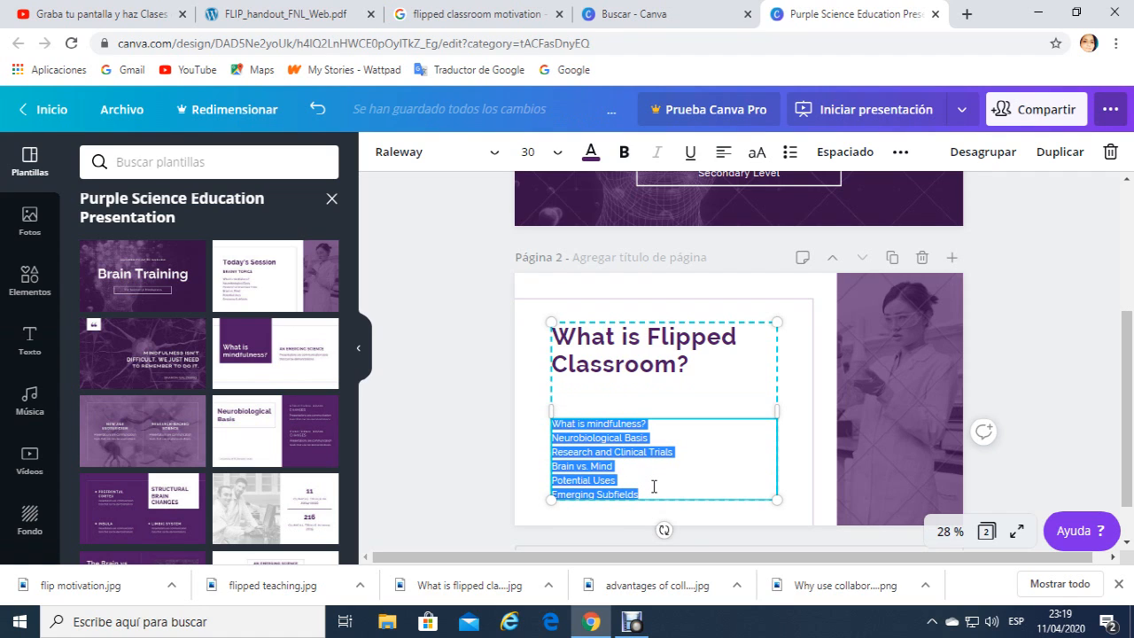
key(BackSpace)
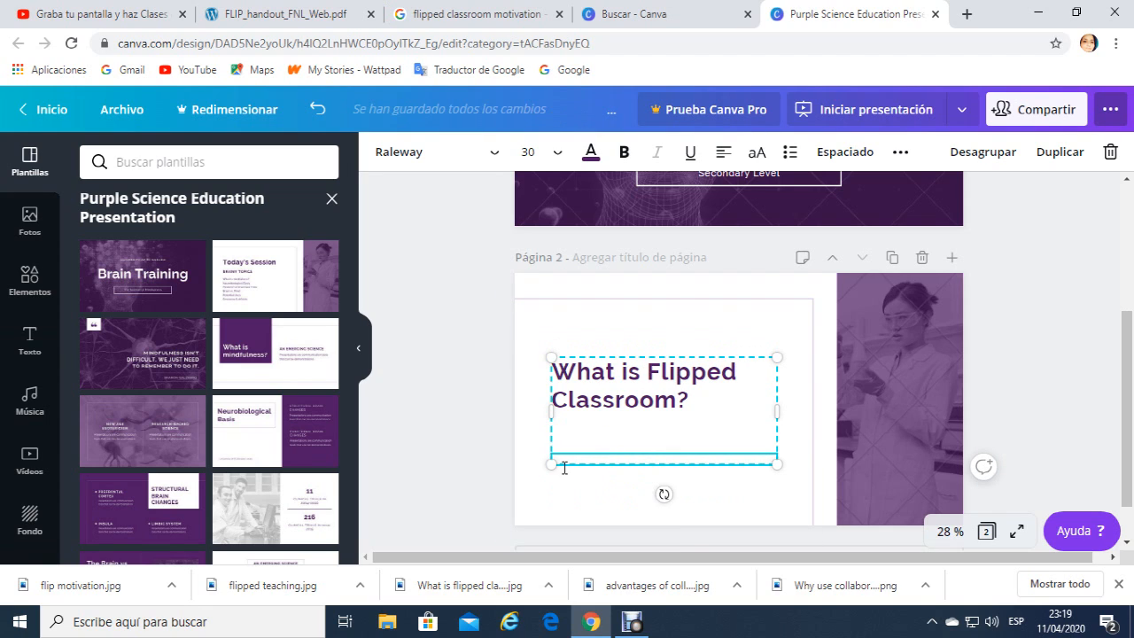
- Copy "is an approach that allows teachers to implement a methodology, or various methodologies, in their classrooms." from the FLIP_handout_FNL_Web.pdf browser page
click(268, 21)
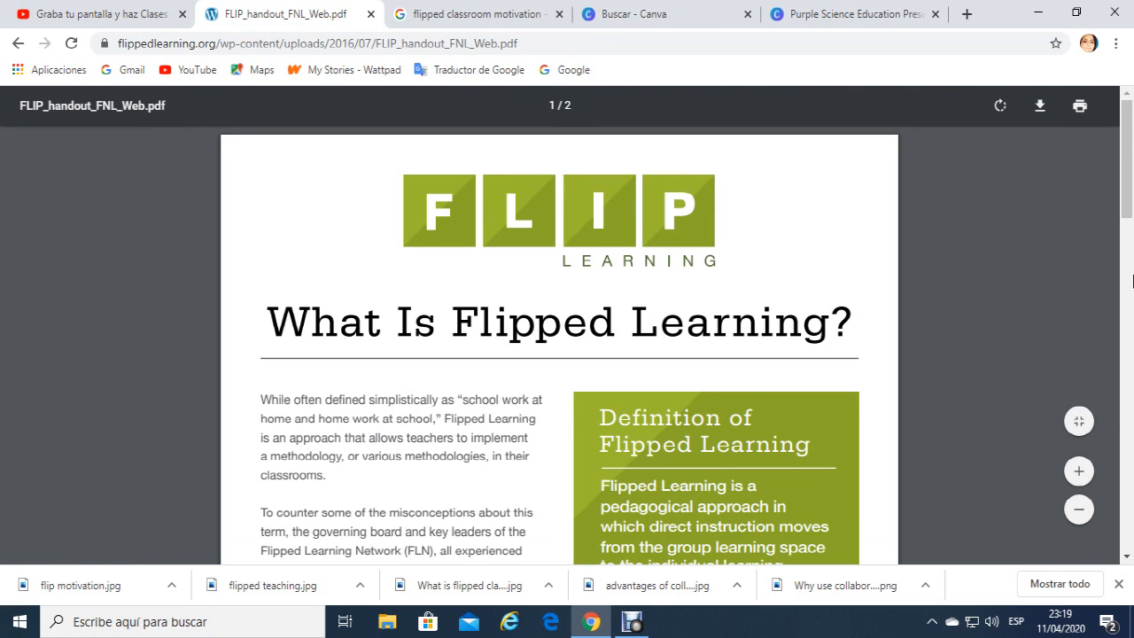
drag(1130, 213, 1131, 221)
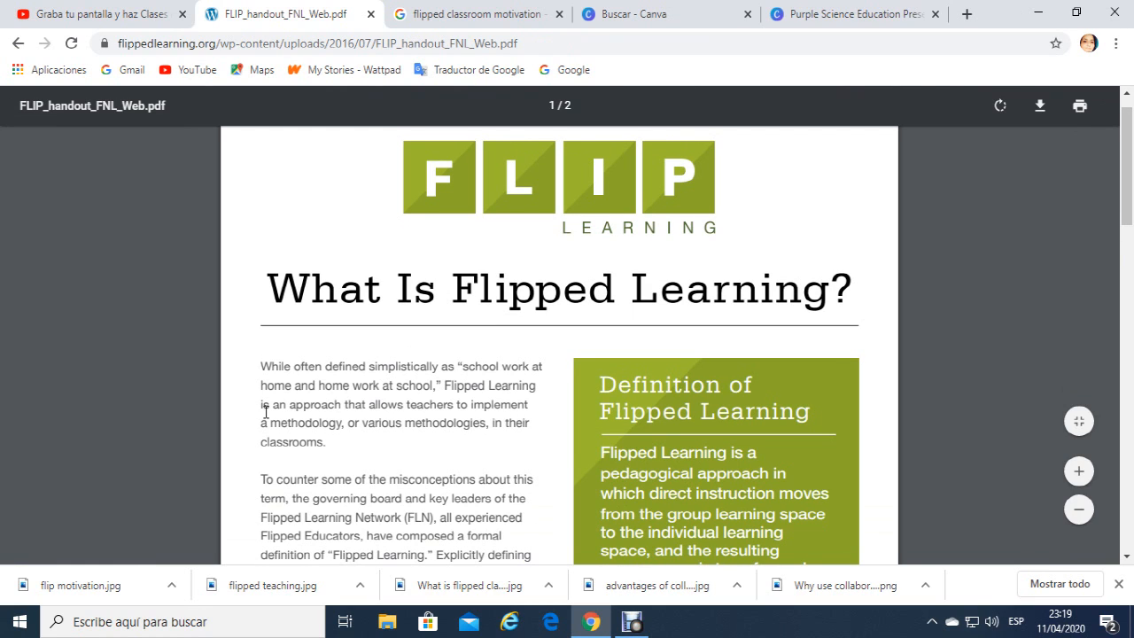
drag(260, 406, 468, 446)
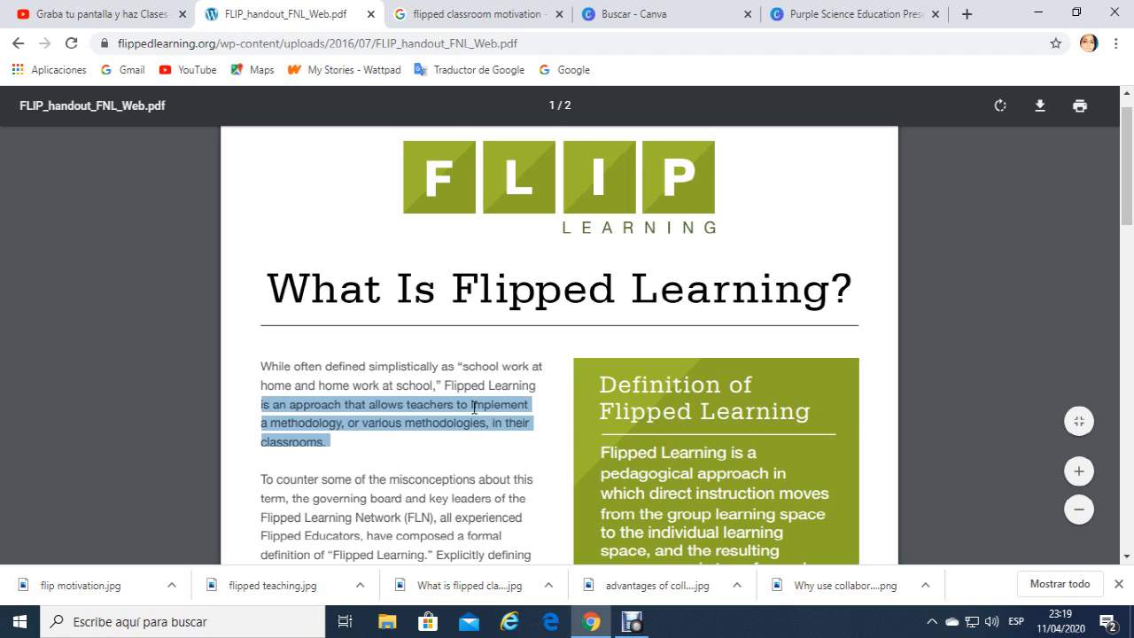
right_click(474, 408)
click(517, 423)
- Return to the Canva presentation and paste the copied definition into the empty subheading under the "What is Flipped Classroom?" title
click(867, 23)
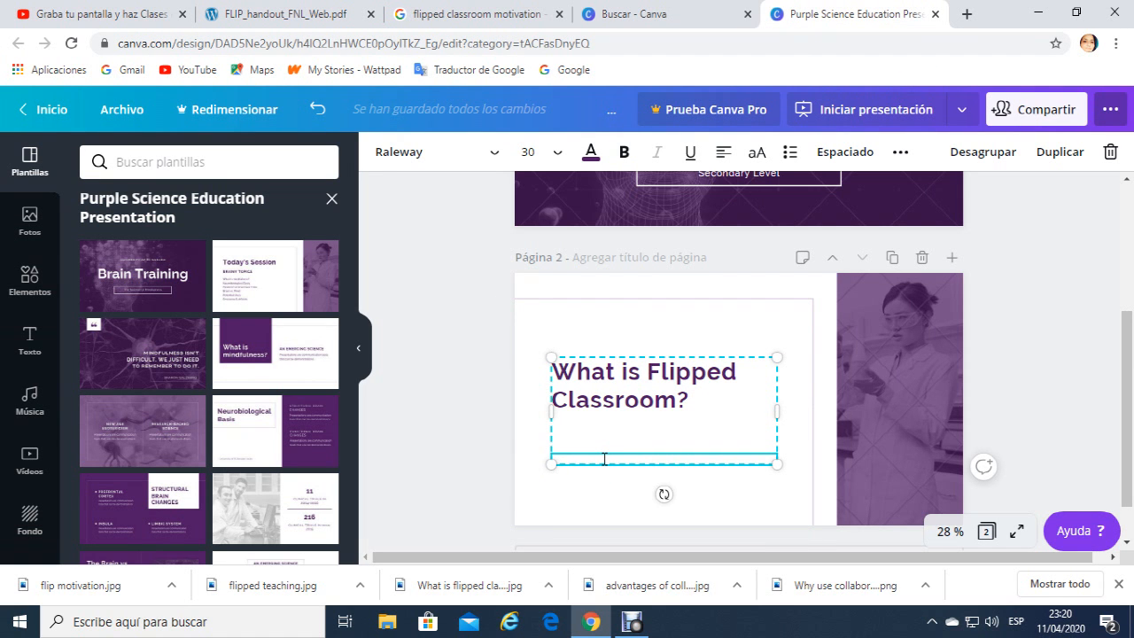
right_click(662, 458)
click(620, 457)
click(595, 436)
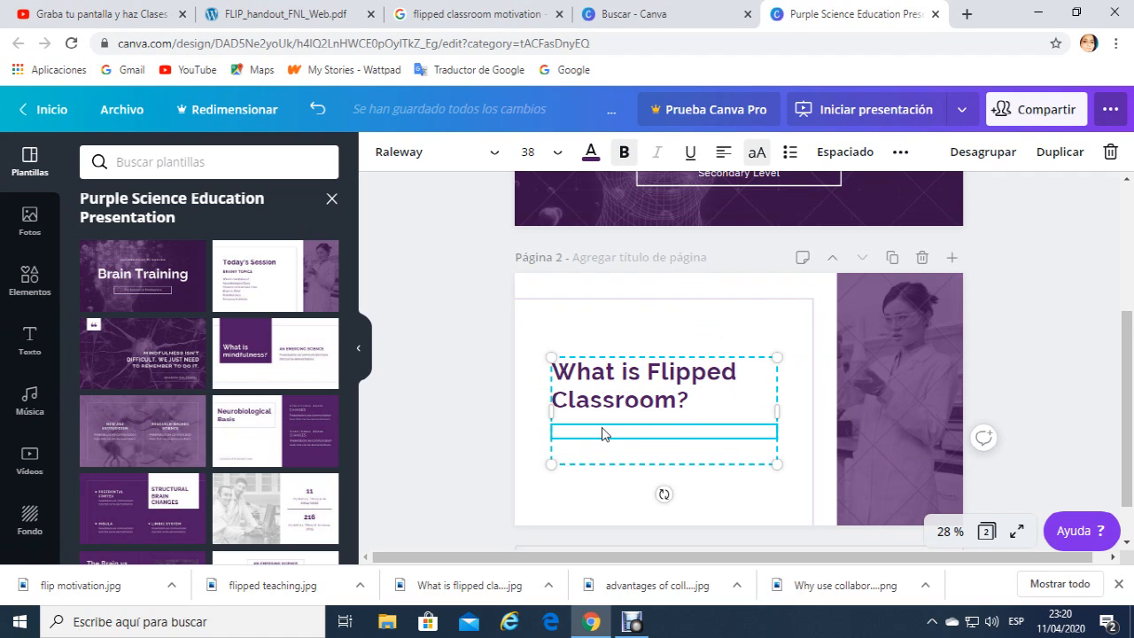
right_click(602, 433)
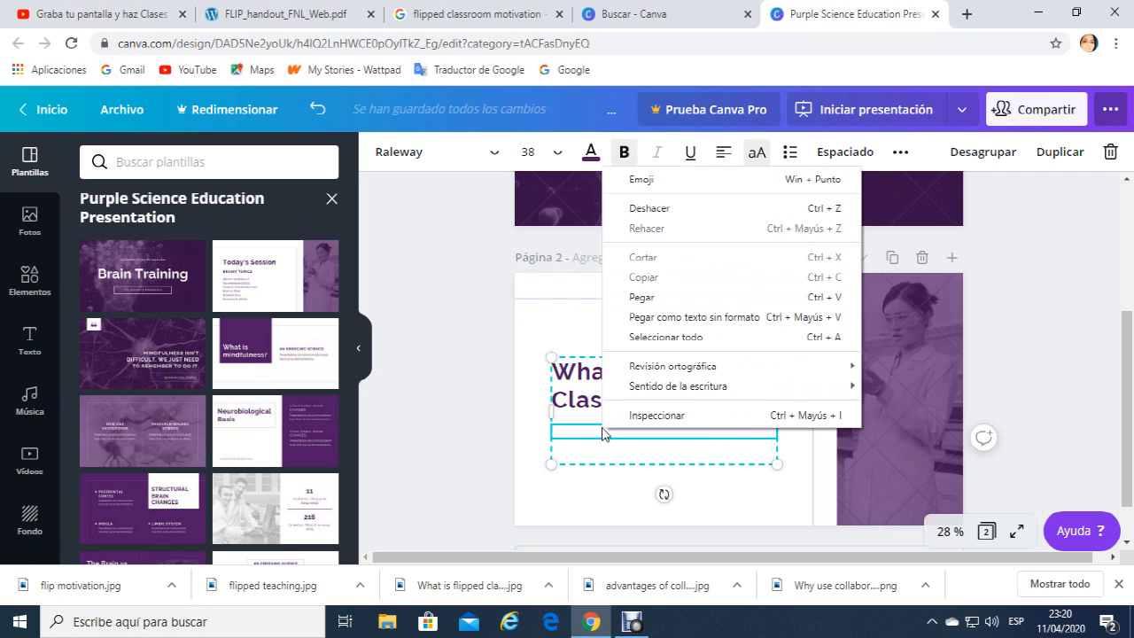
click(648, 300)
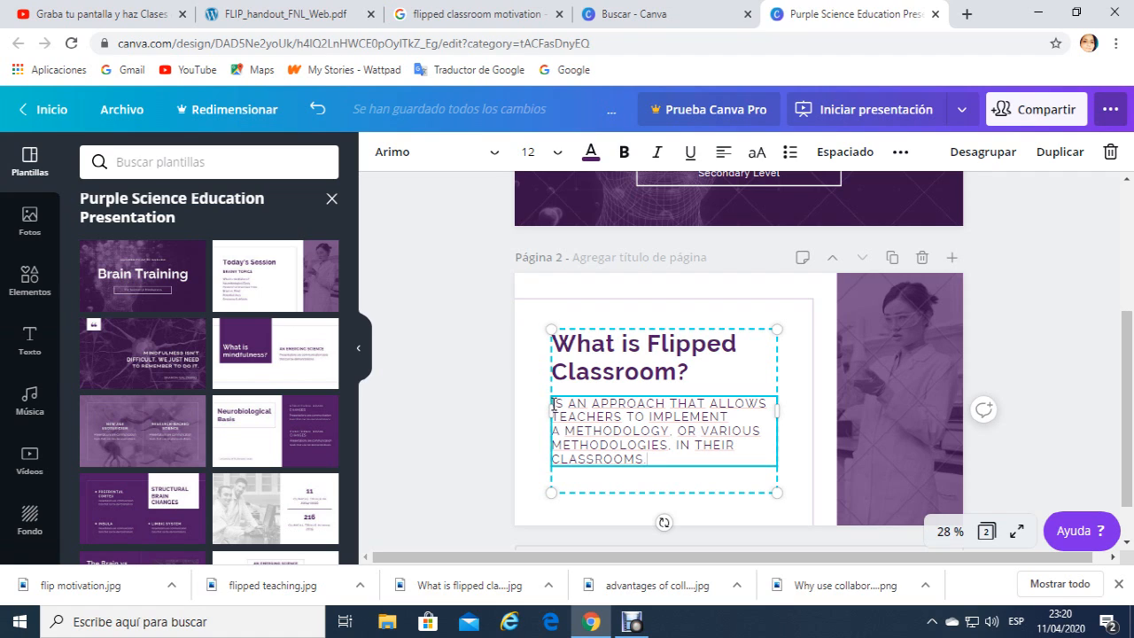
- Set the font size of the pasted definition on page 2 to 28
drag(557, 404, 668, 460)
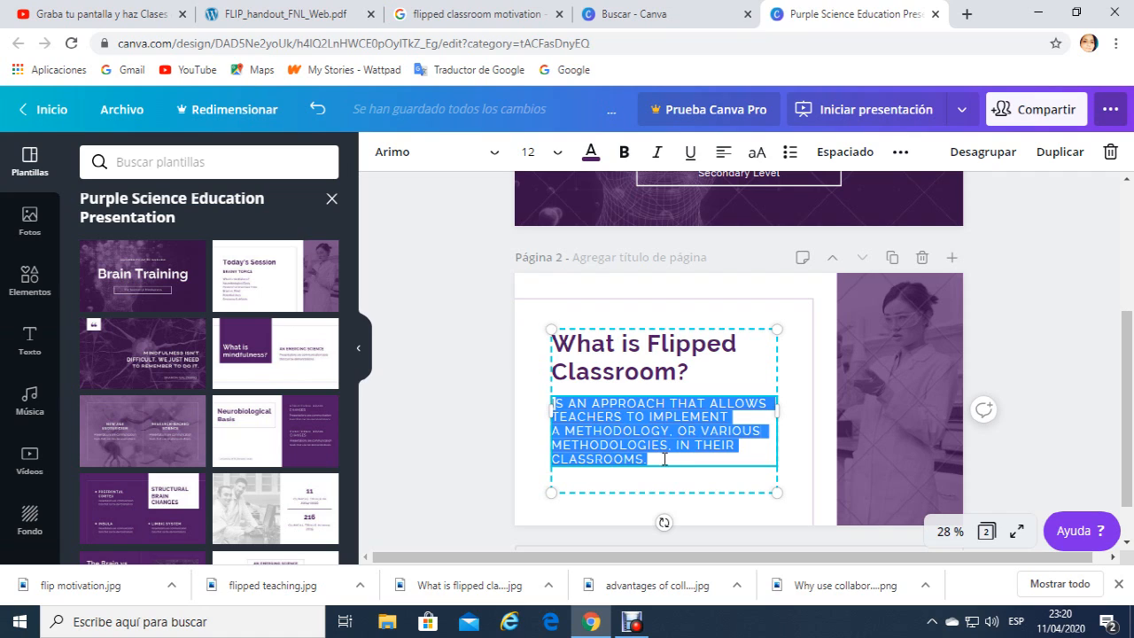
click(559, 160)
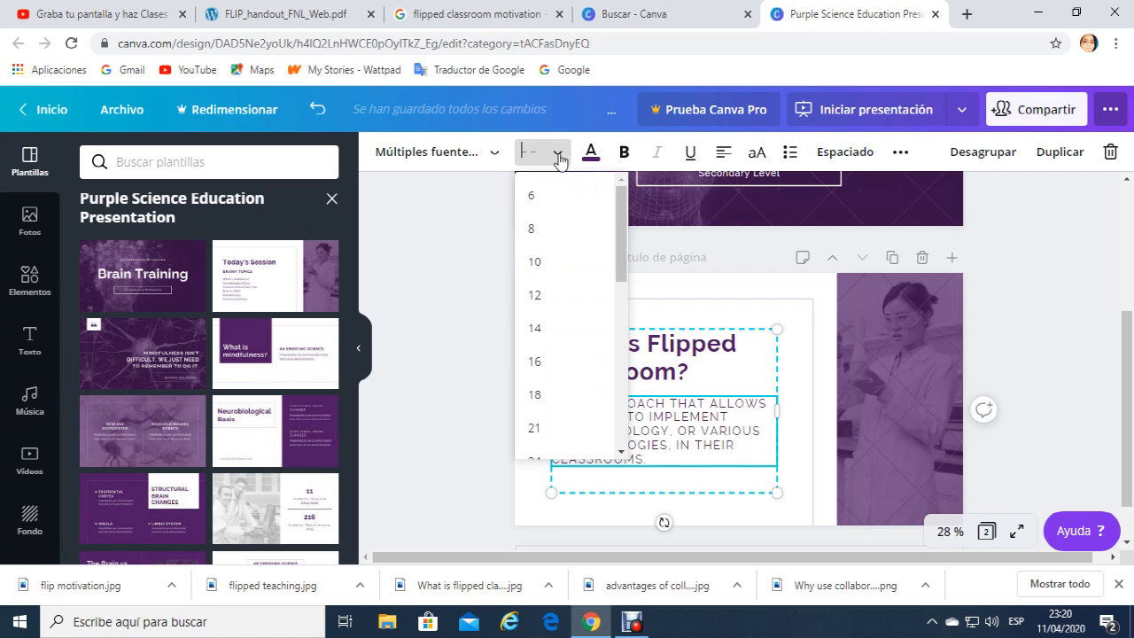
click(545, 361)
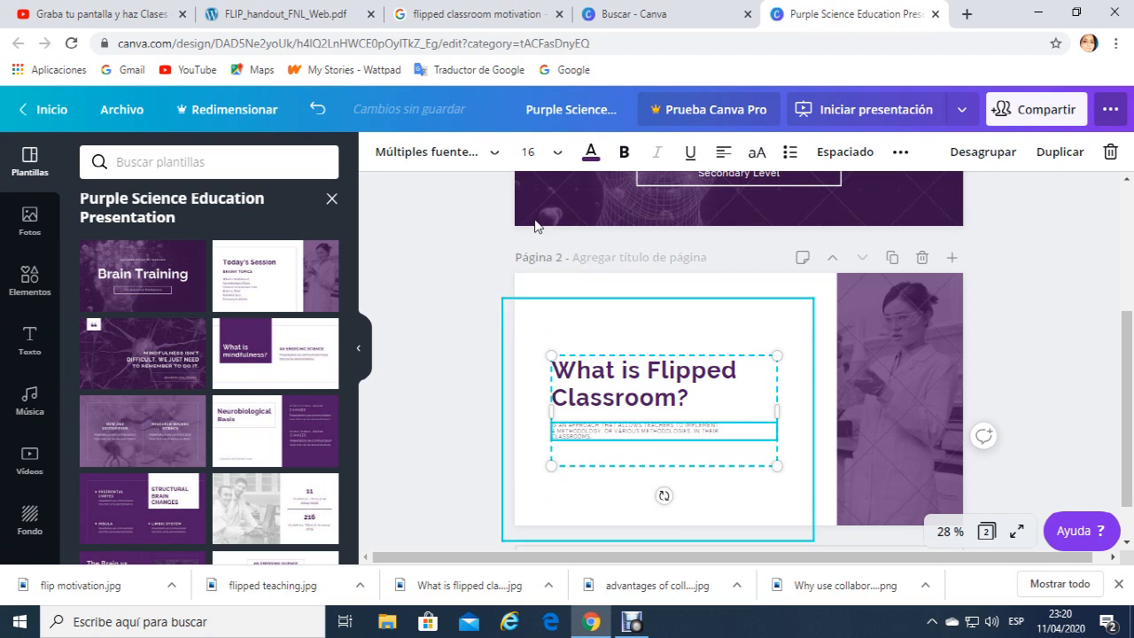
click(556, 160)
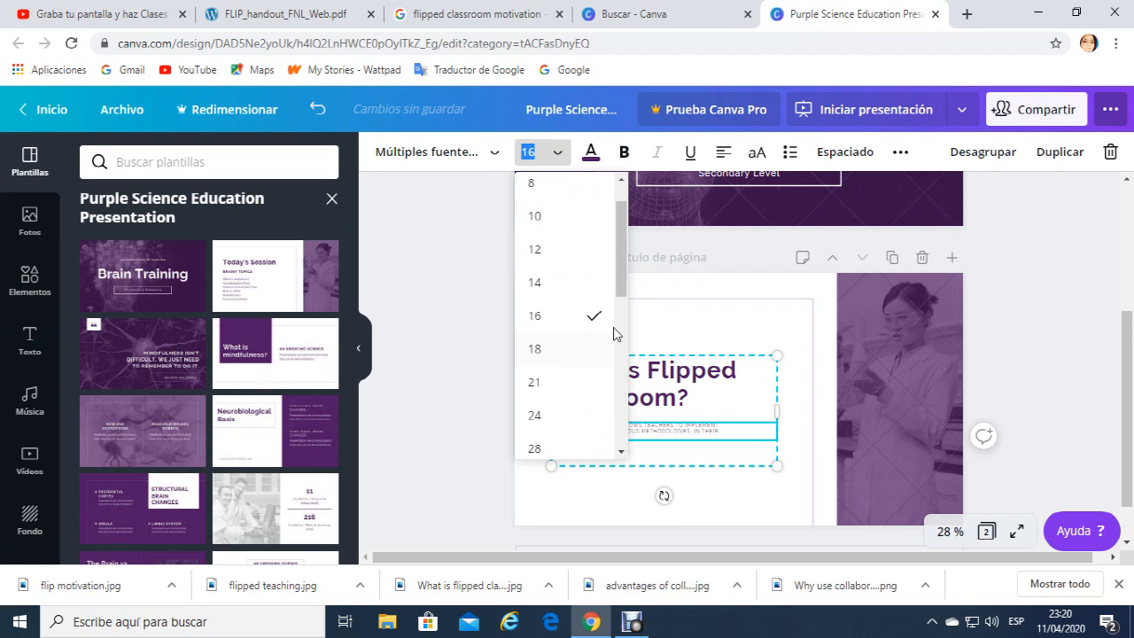
click(537, 416)
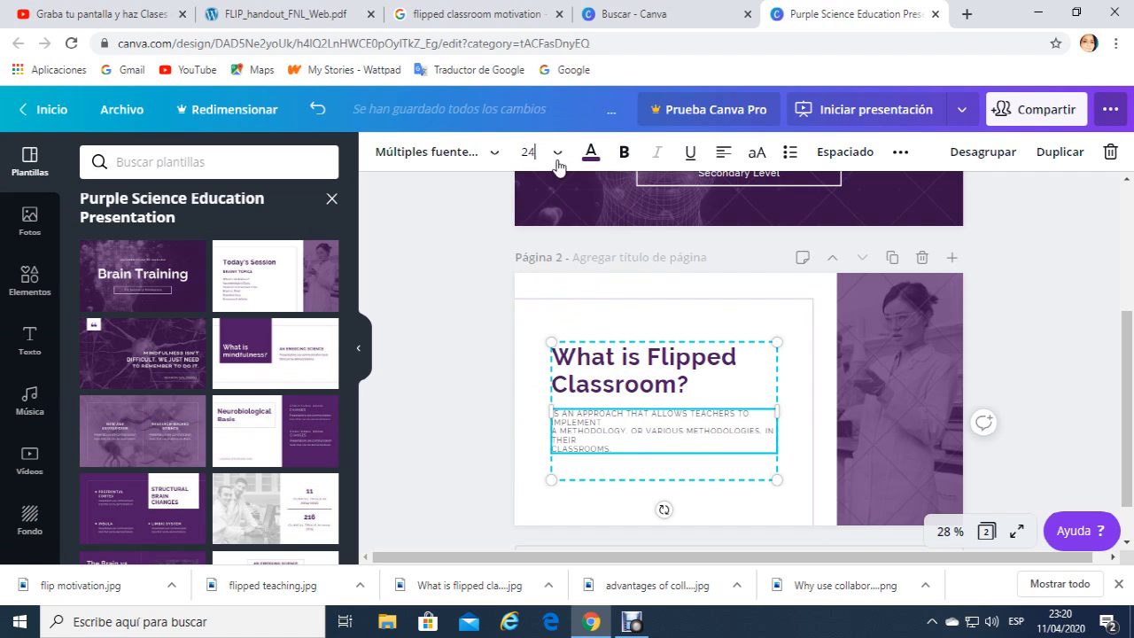
click(556, 159)
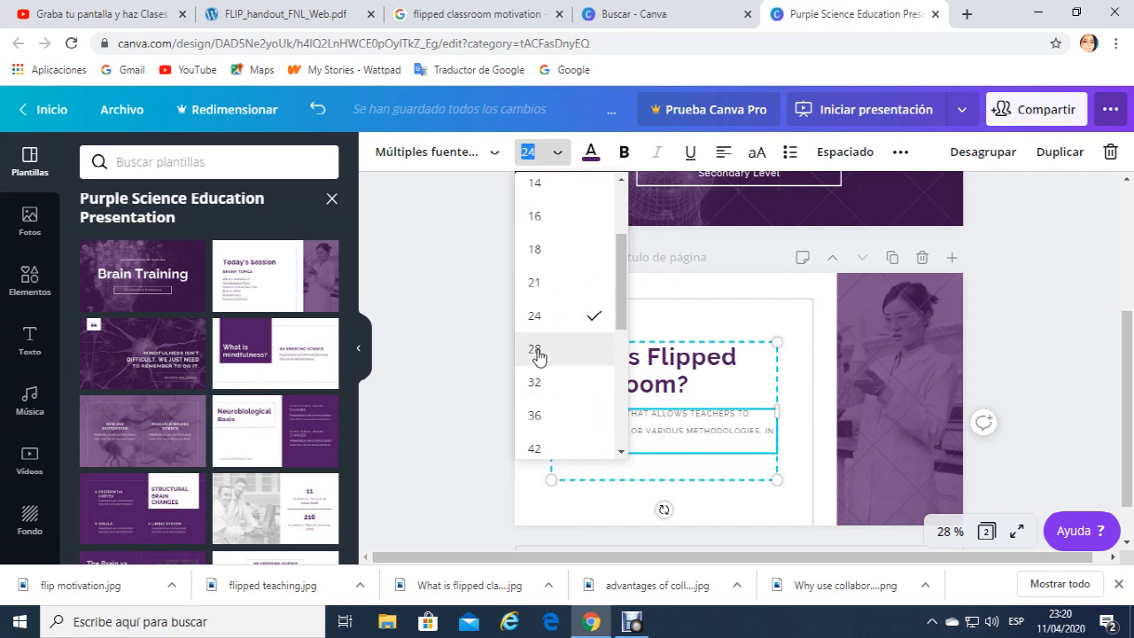
click(537, 352)
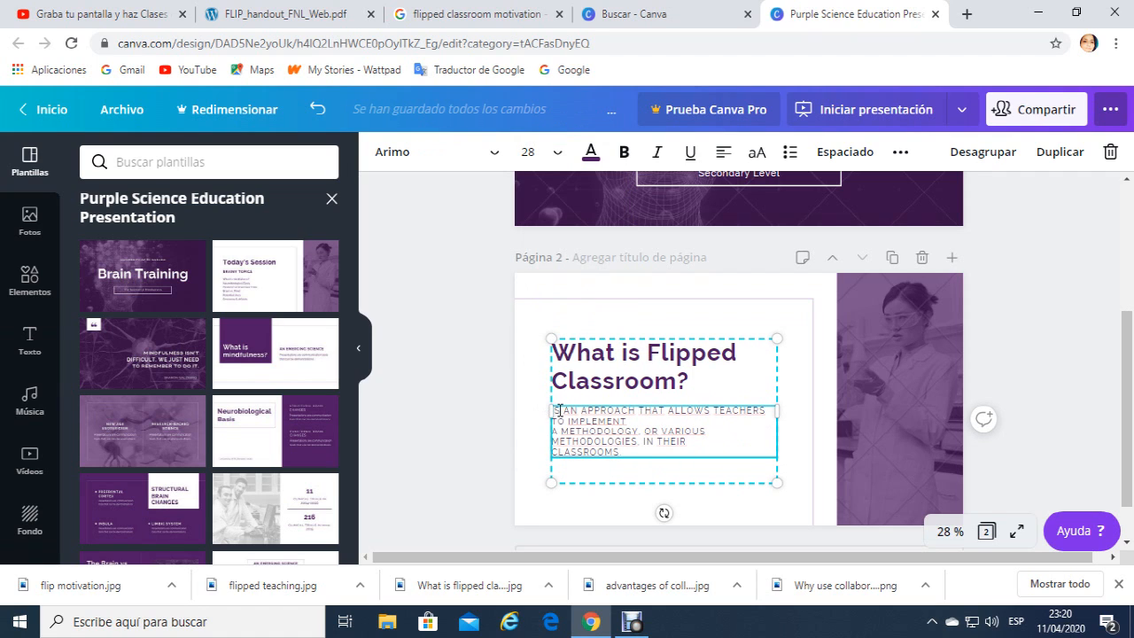
- Make the whole definition text on page 2 bold and deselect it
drag(556, 410, 632, 451)
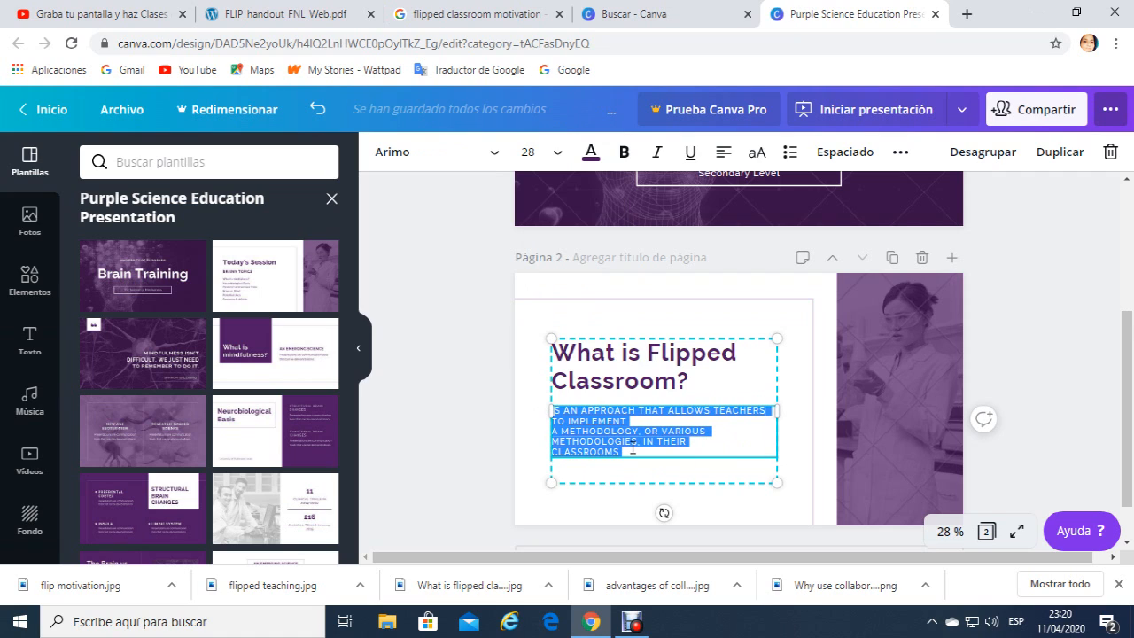
click(624, 154)
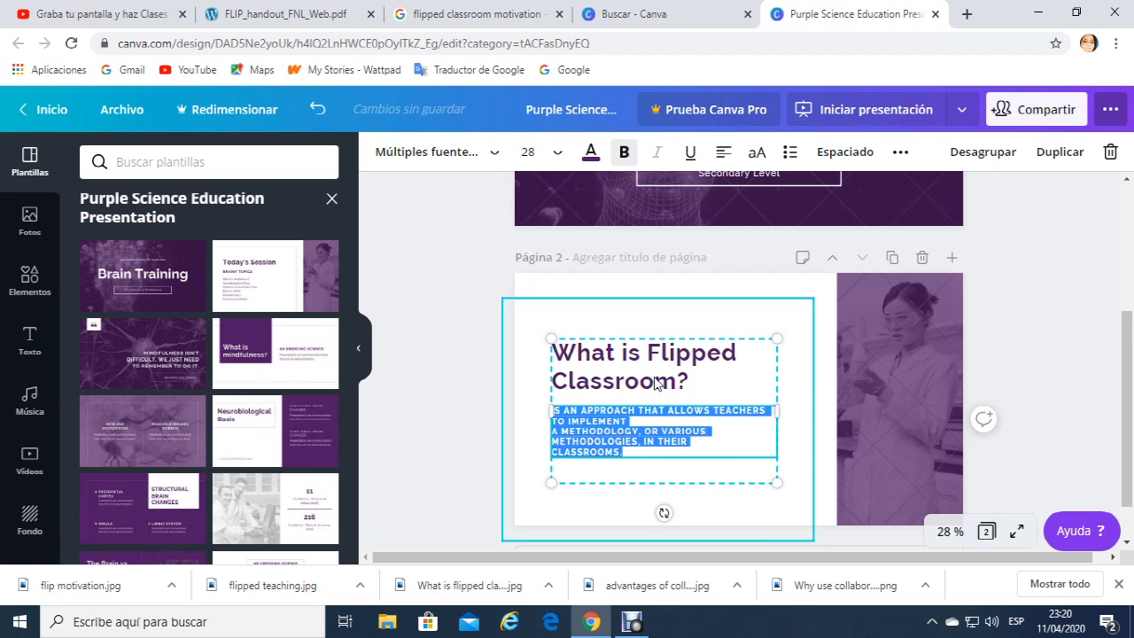
click(717, 435)
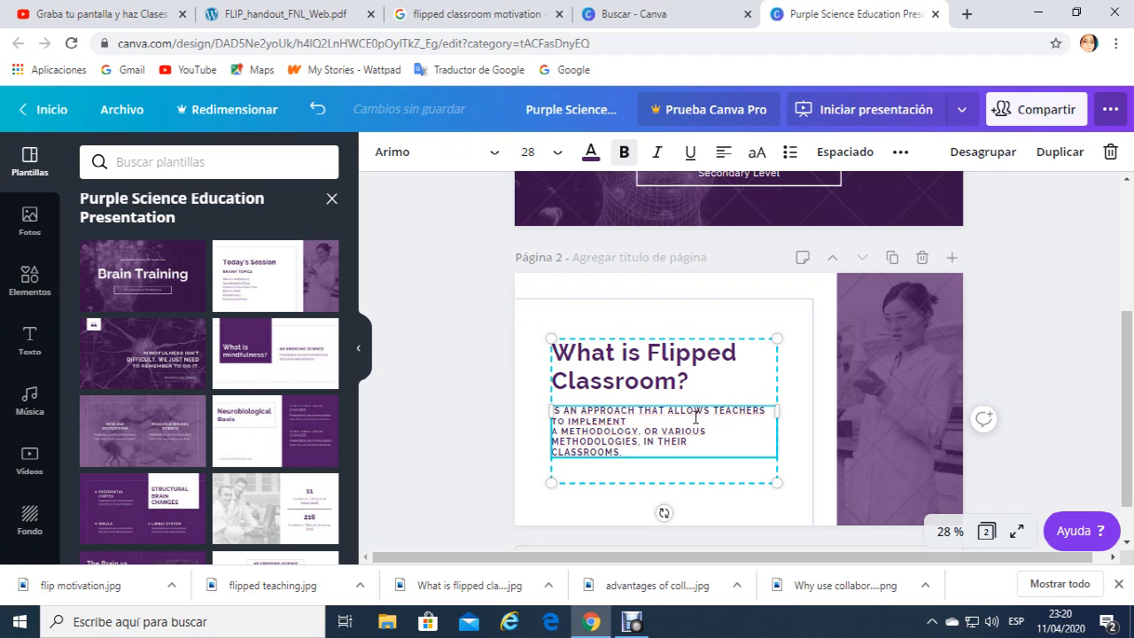
drag(1129, 404, 1129, 428)
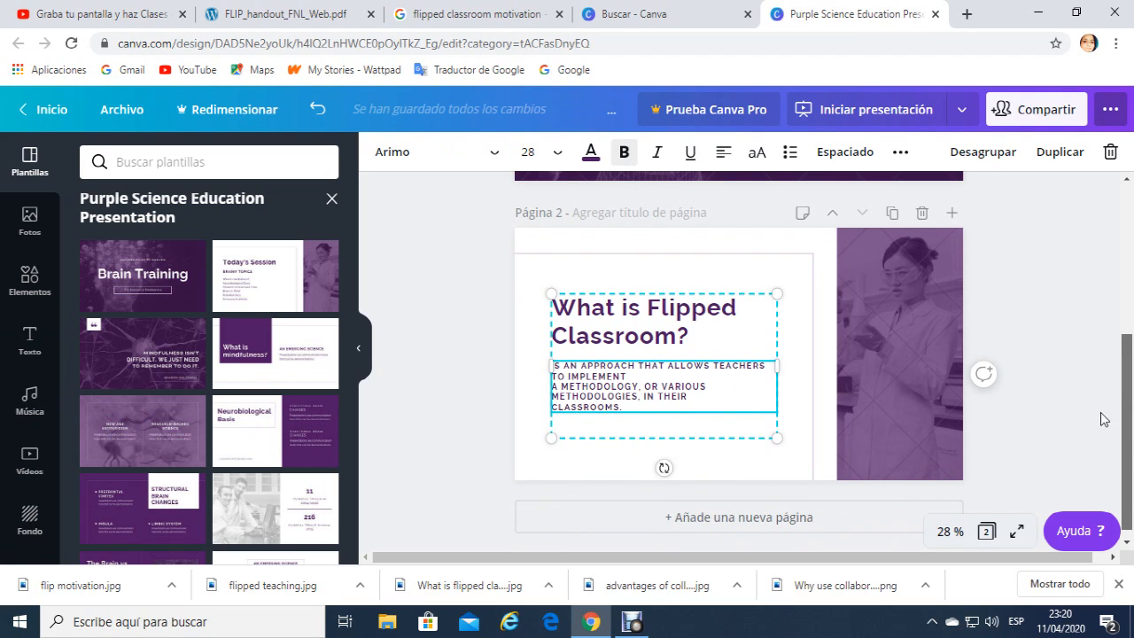
click(1102, 413)
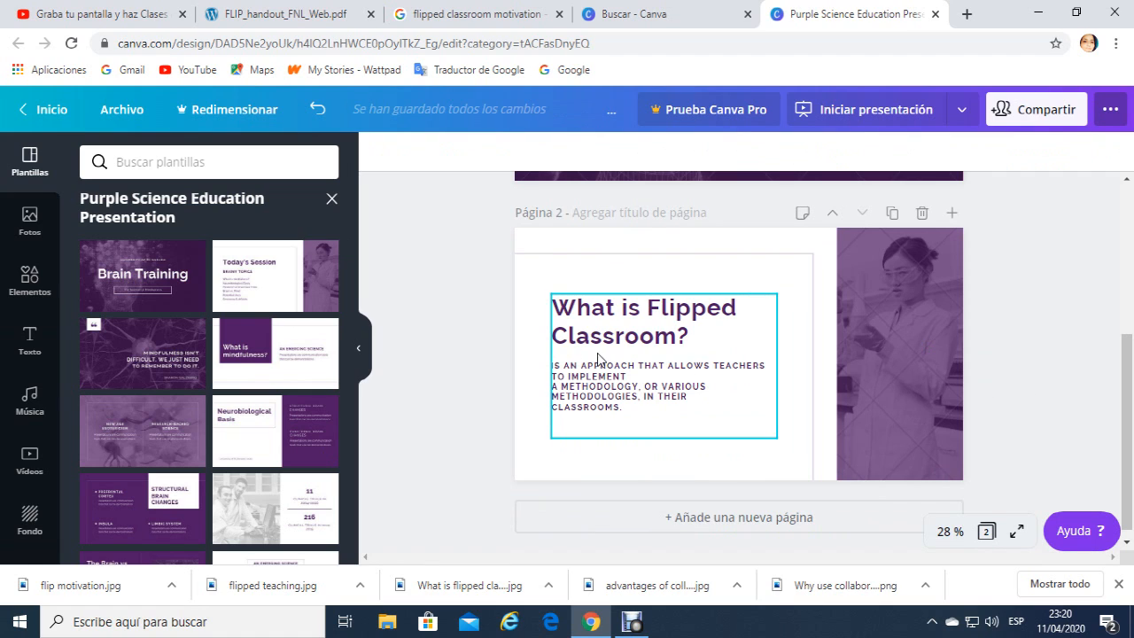
click(885, 341)
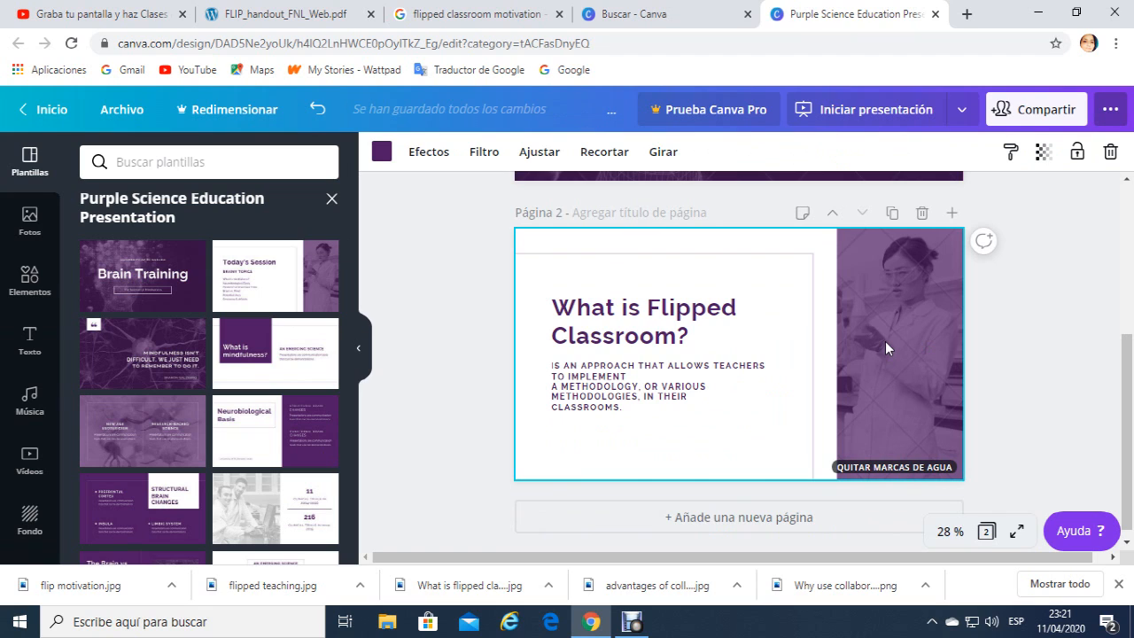
click(893, 467)
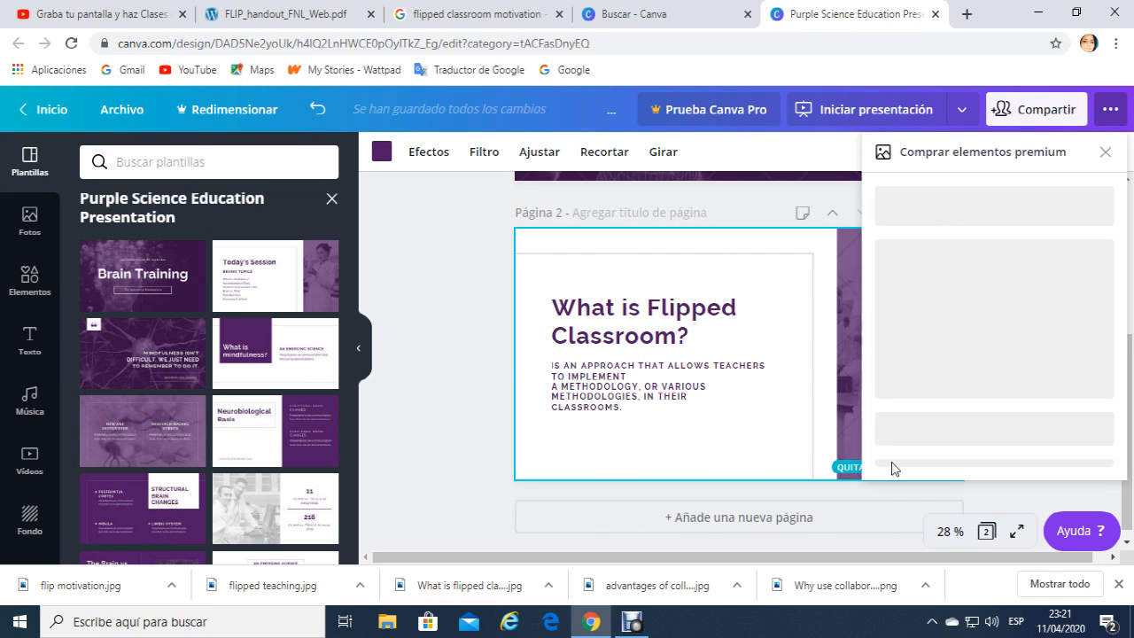
click(1107, 153)
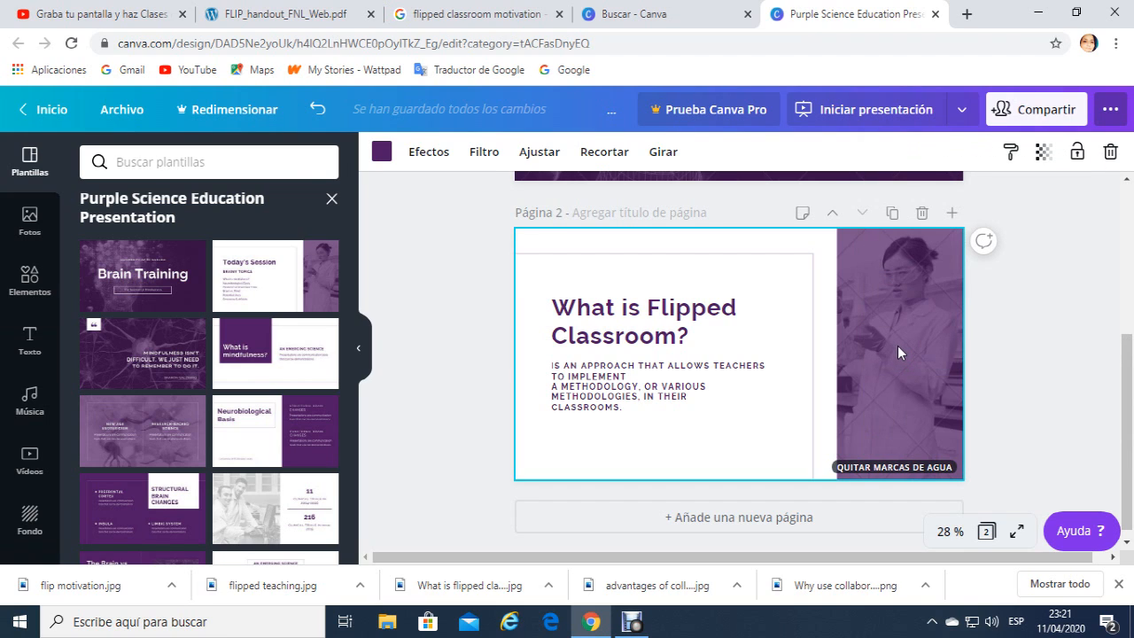
double_click(898, 352)
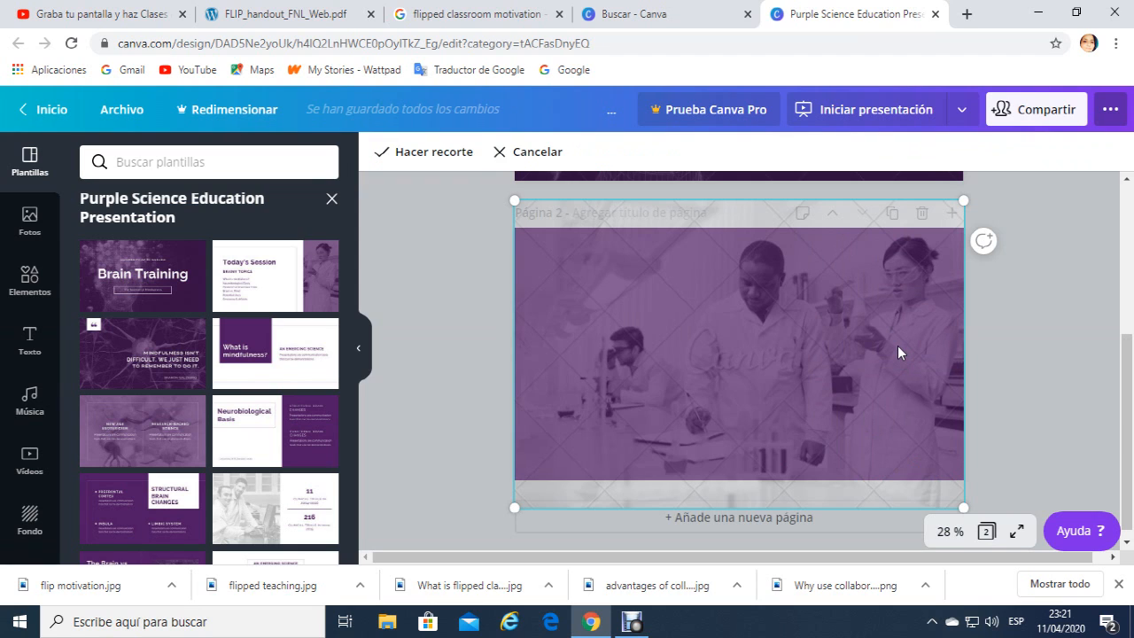
double_click(898, 346)
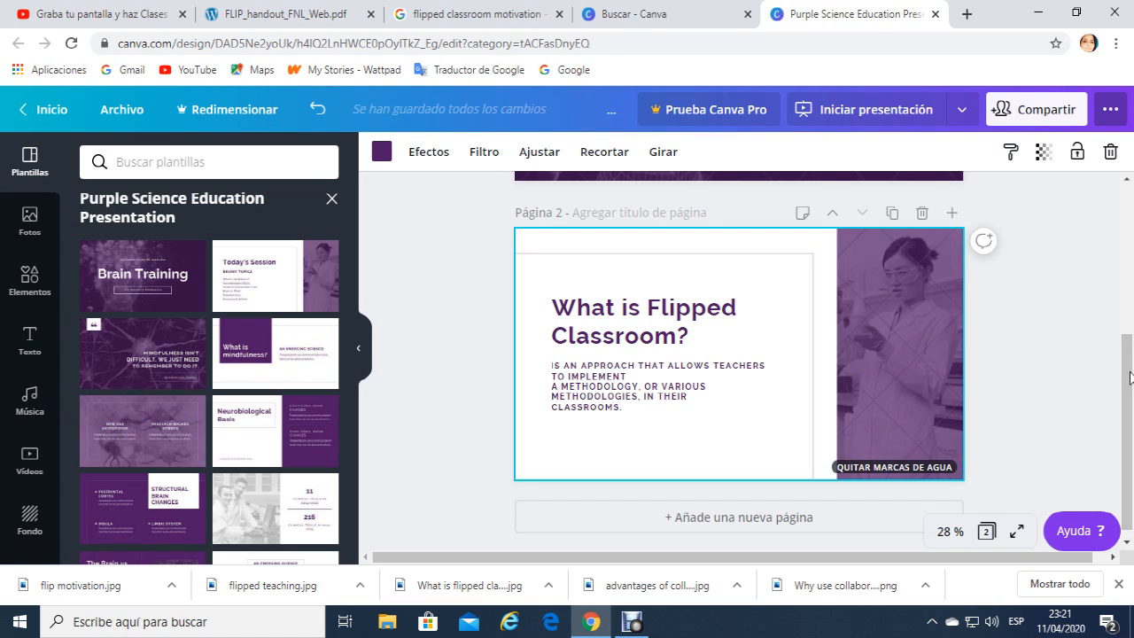
- Add a third page and apply the template's quote layout with the neuron background to it
drag(1127, 395, 1126, 414)
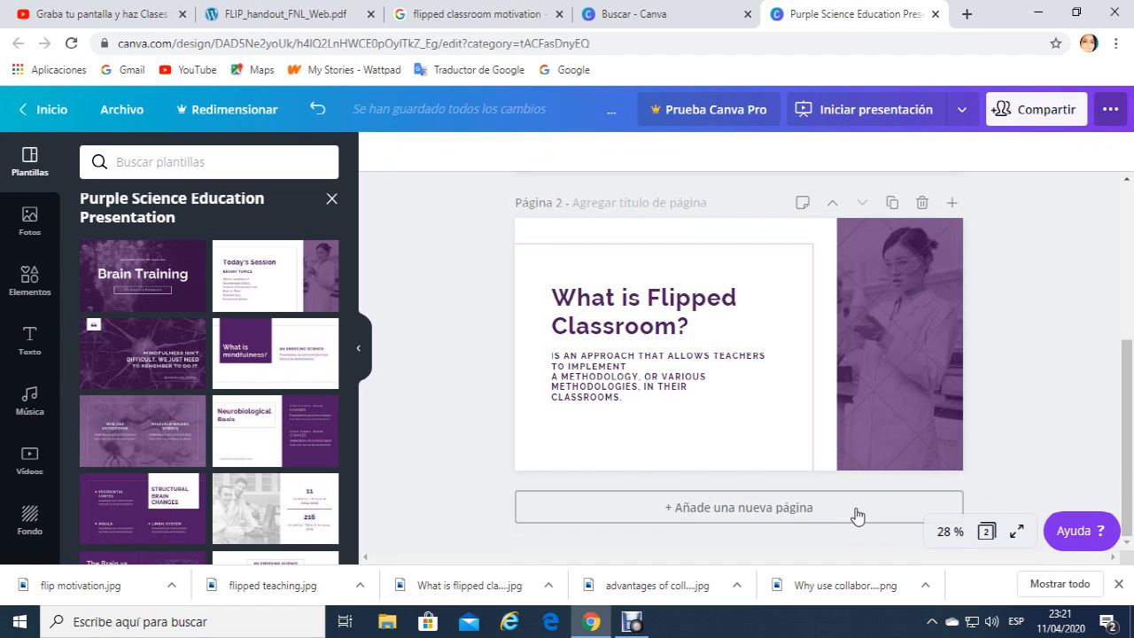
click(847, 516)
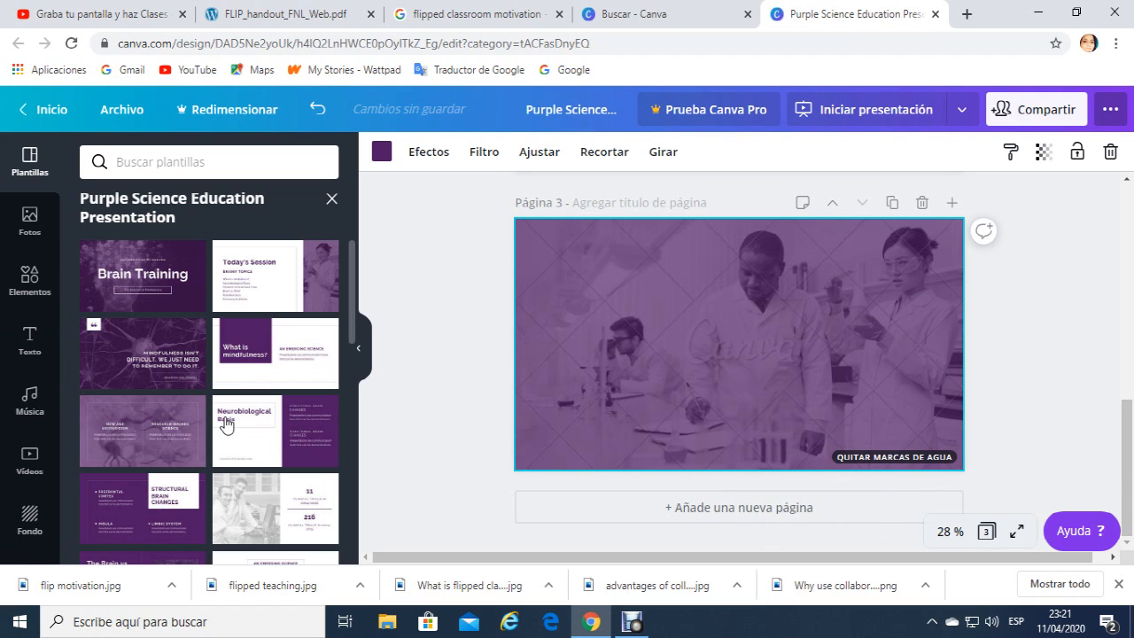
click(156, 359)
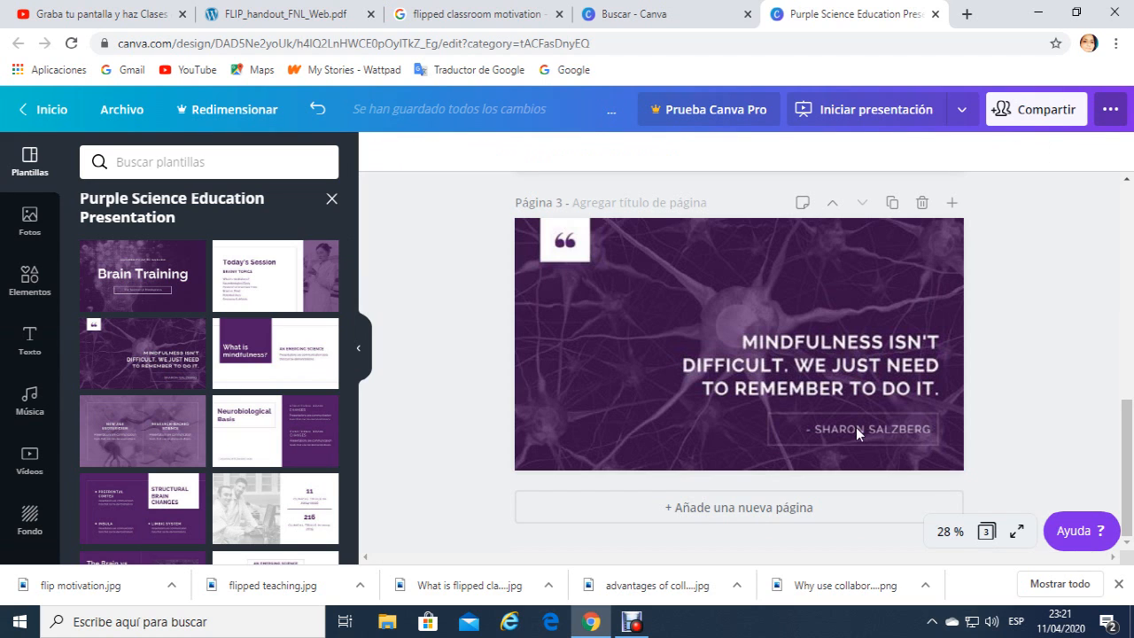
- Delete the mindfulness quote text from page 3
click(764, 389)
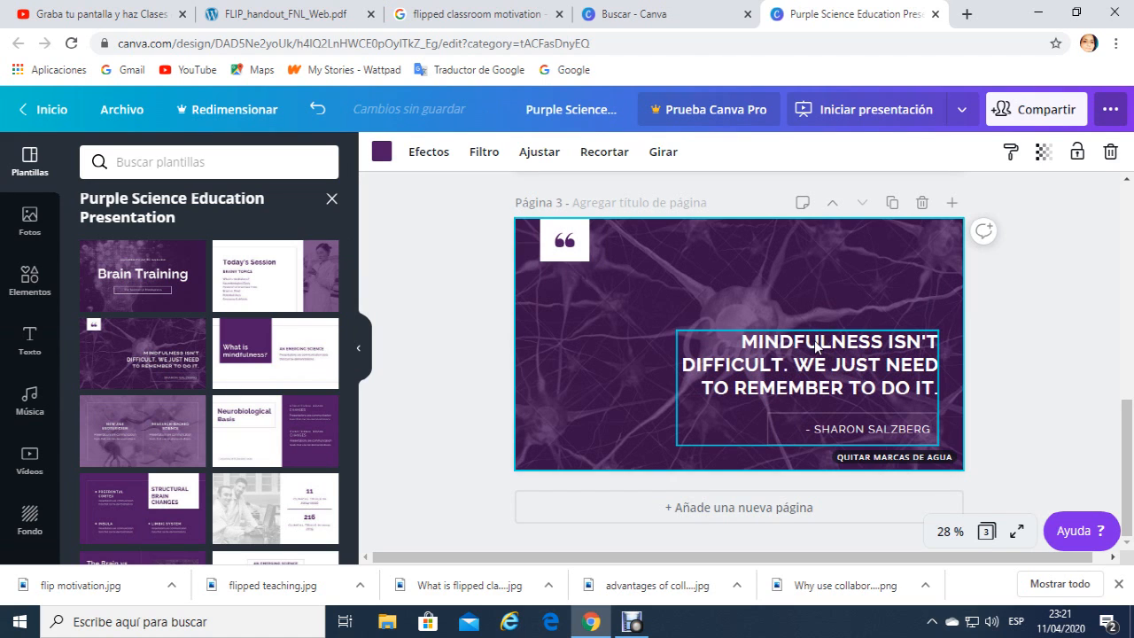
click(748, 346)
drag(749, 345, 711, 355)
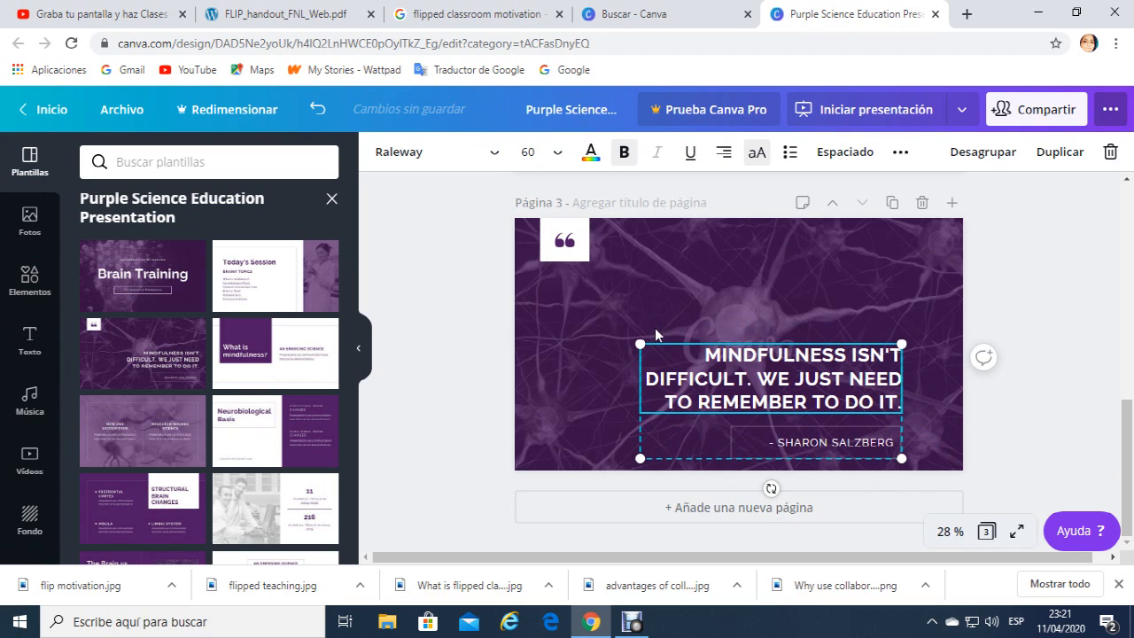
drag(640, 344, 703, 370)
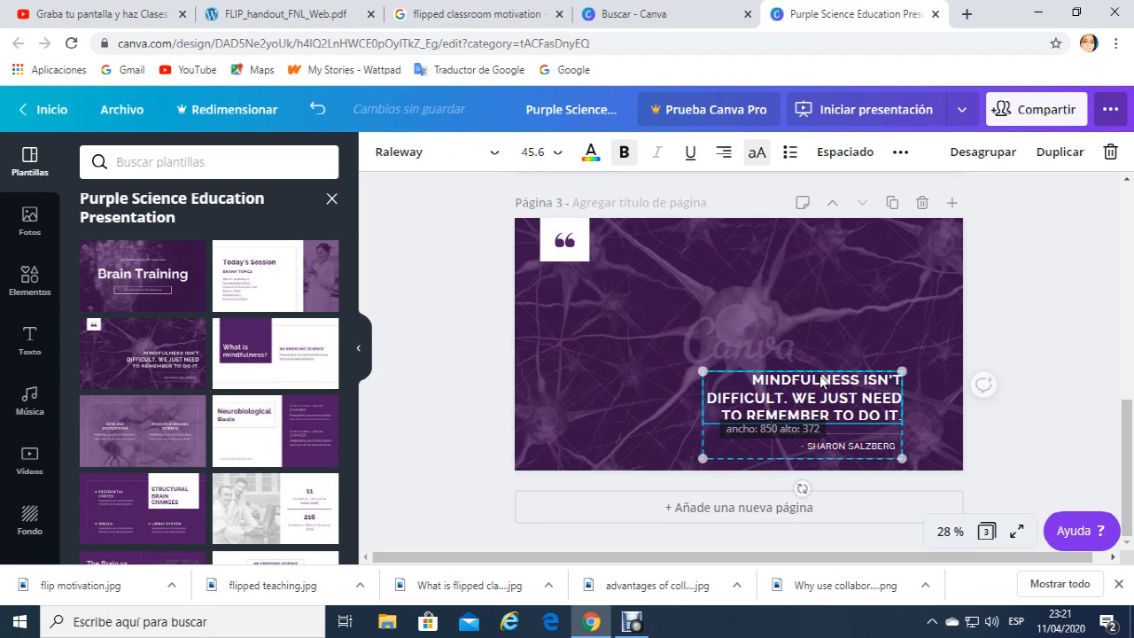
key(Delete)
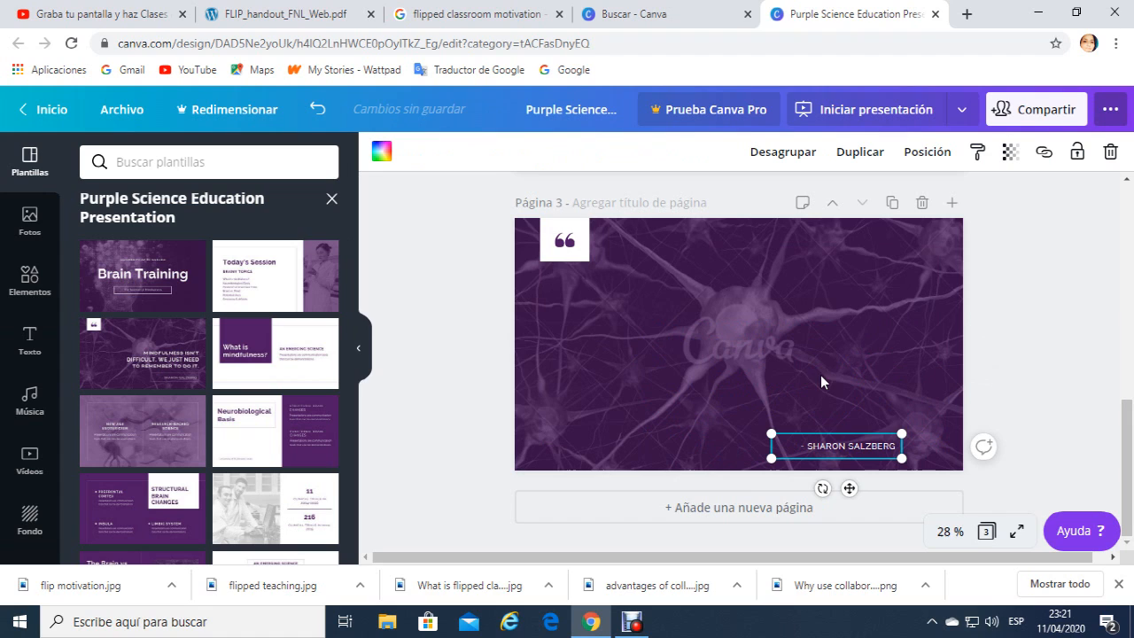
- Delete the quote's author line and the quotation mark badge from page 3
click(866, 450)
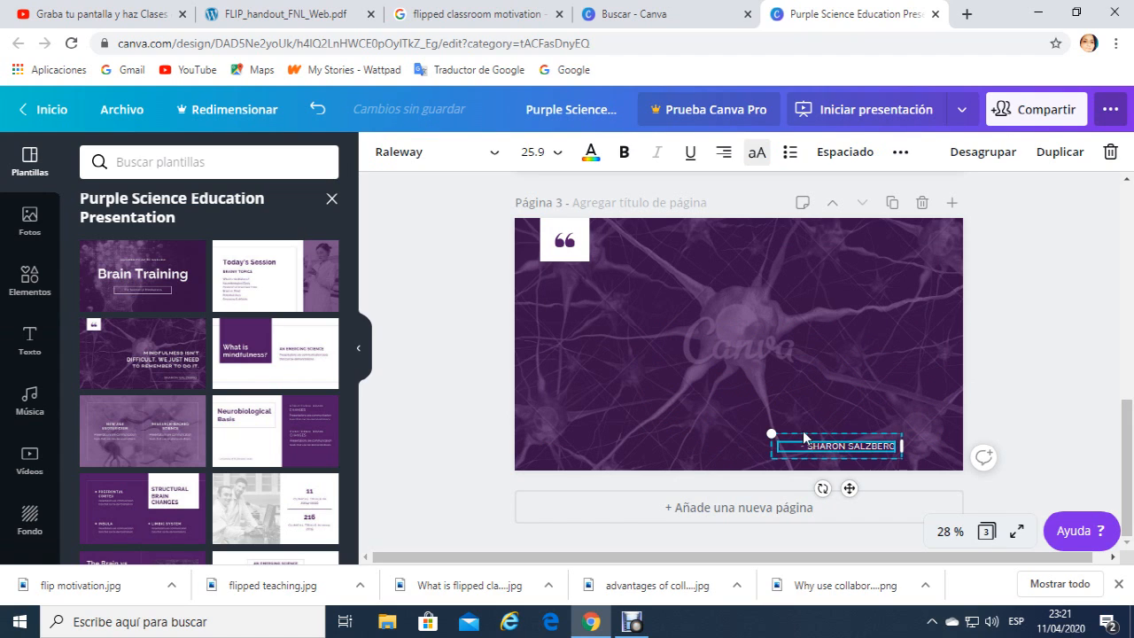
key(Delete)
key(Delete)
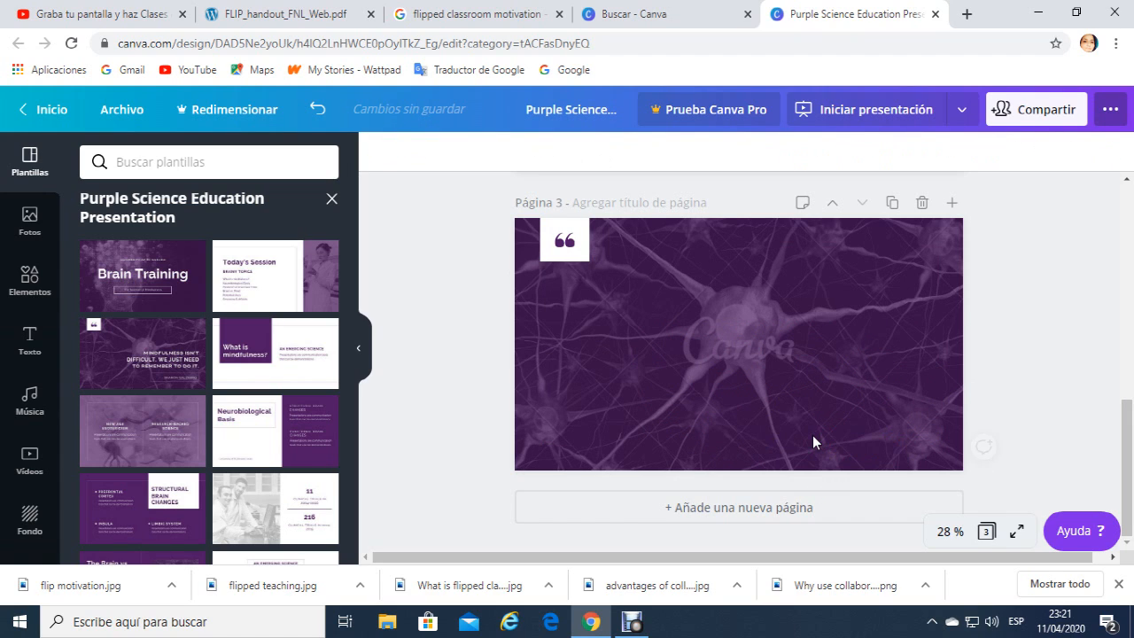
click(577, 245)
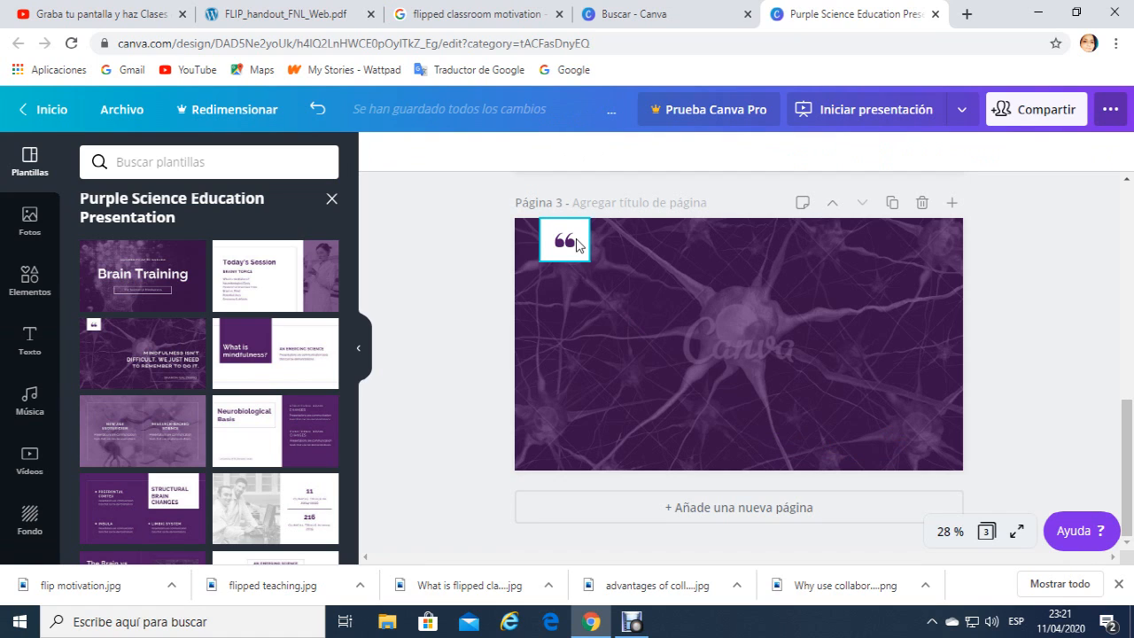
key(Delete)
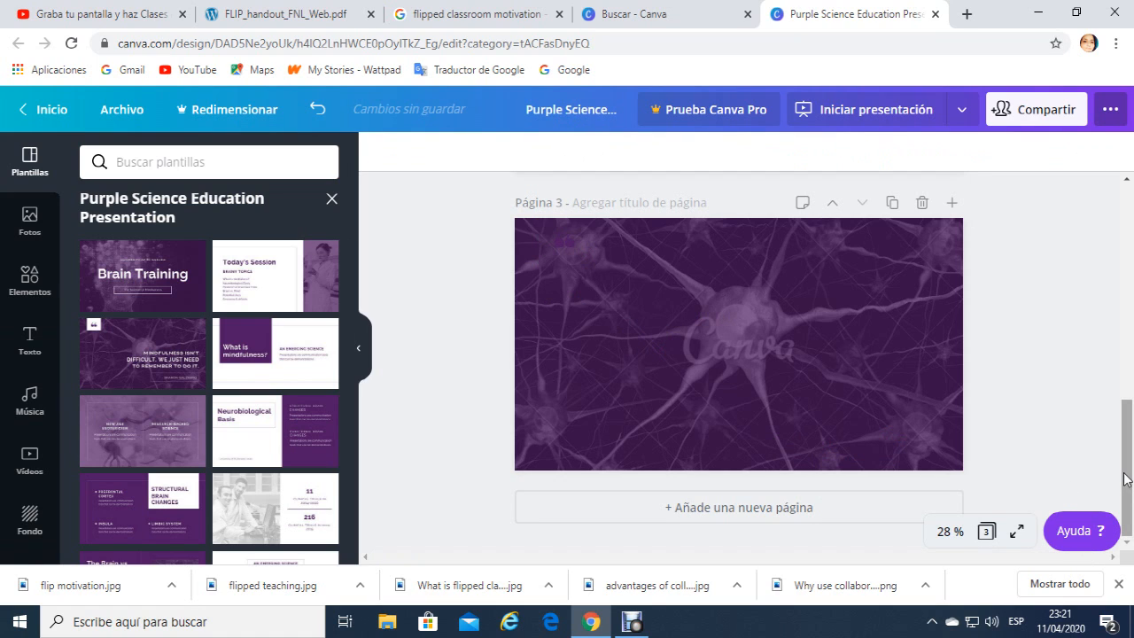
- Try a light purple colour on the cover background, restore dark purple #4f1964, and select the background on page 3
drag(1127, 472, 1130, 283)
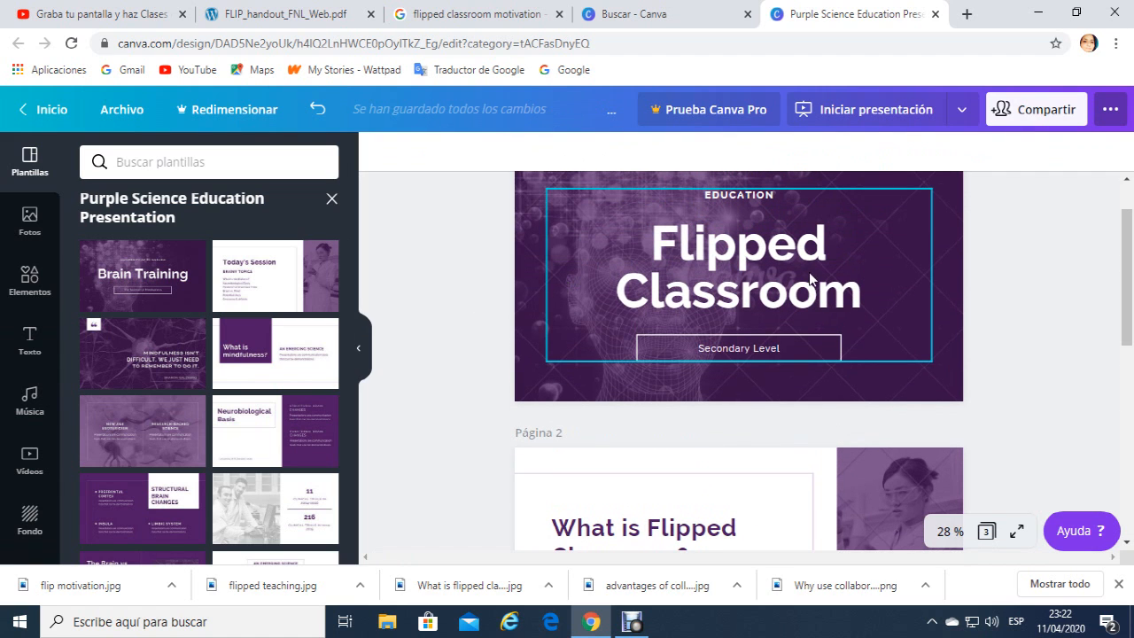
click(598, 381)
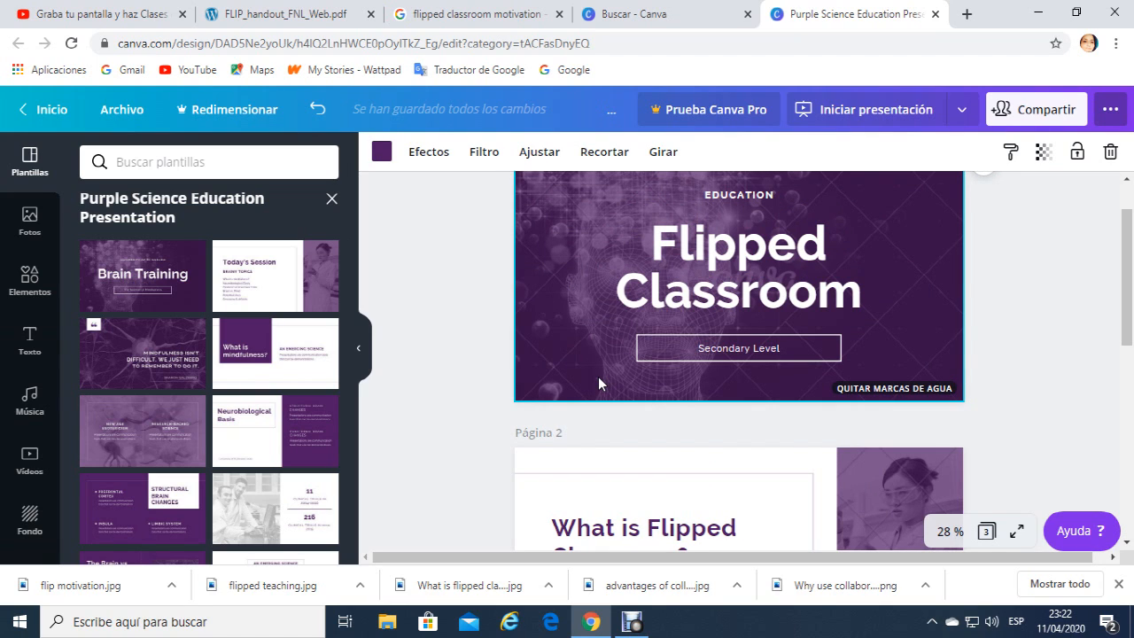
click(382, 153)
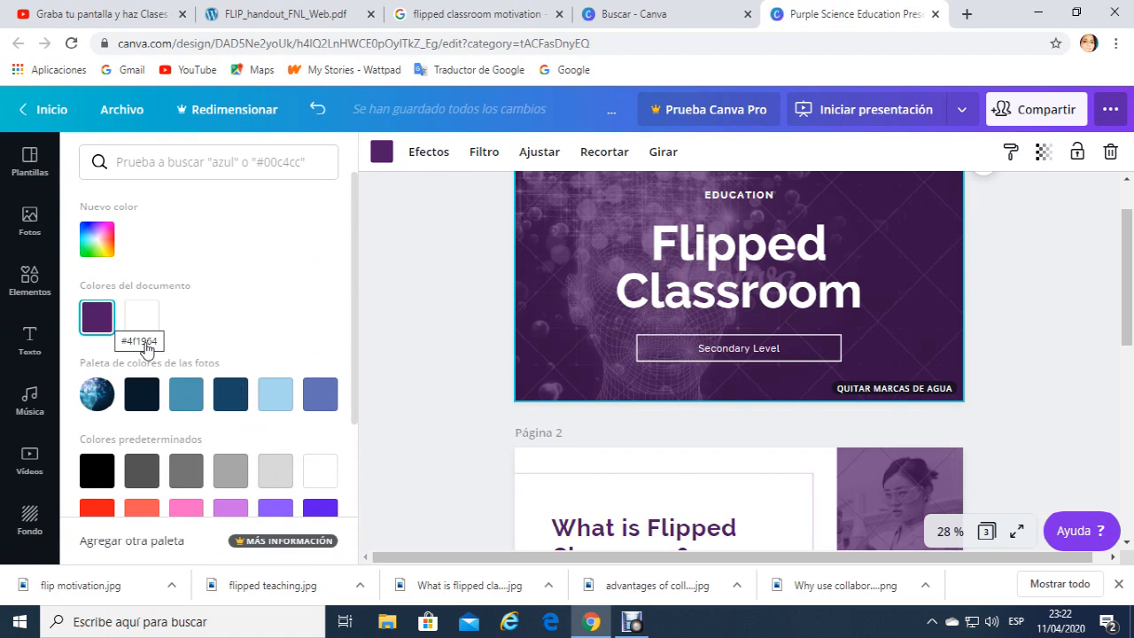
drag(351, 298, 367, 379)
click(233, 410)
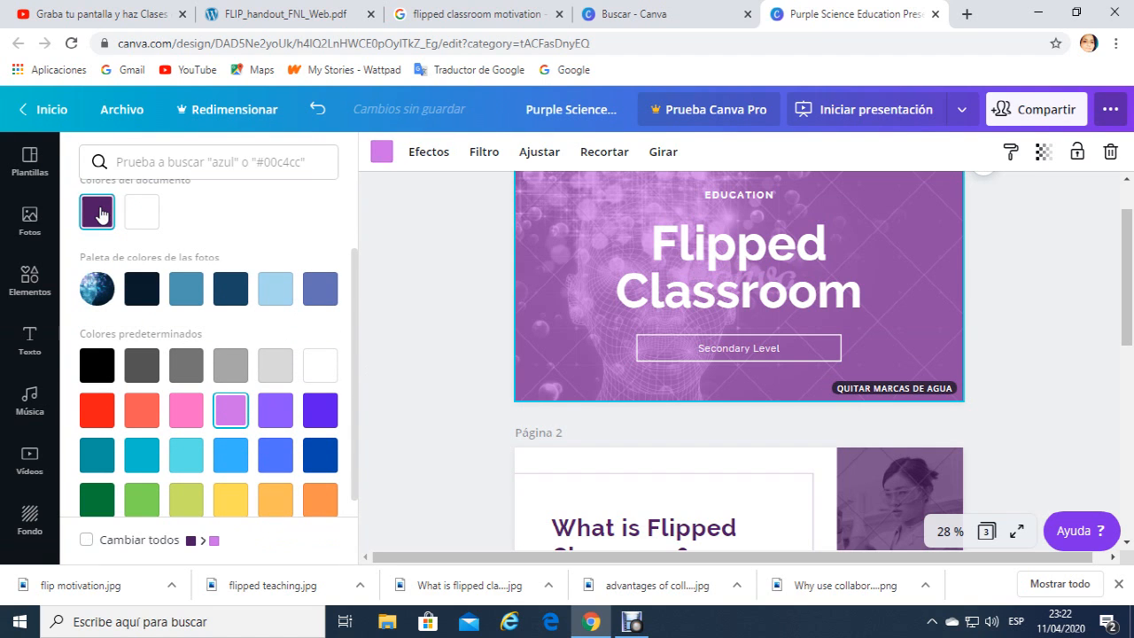
click(97, 219)
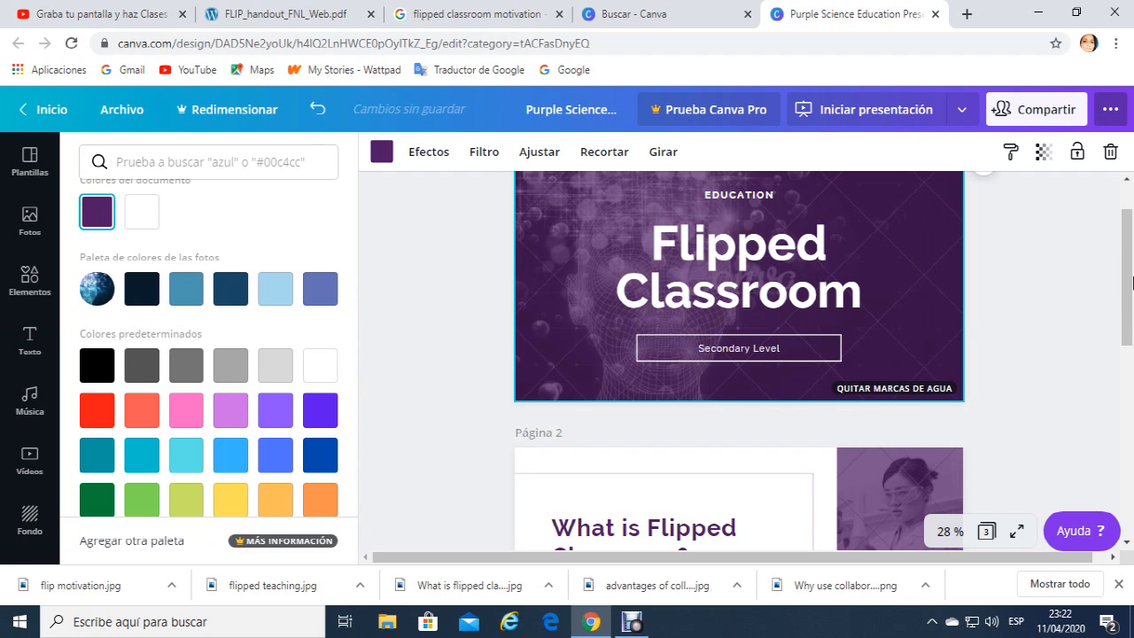
drag(1129, 288, 982, 433)
click(731, 390)
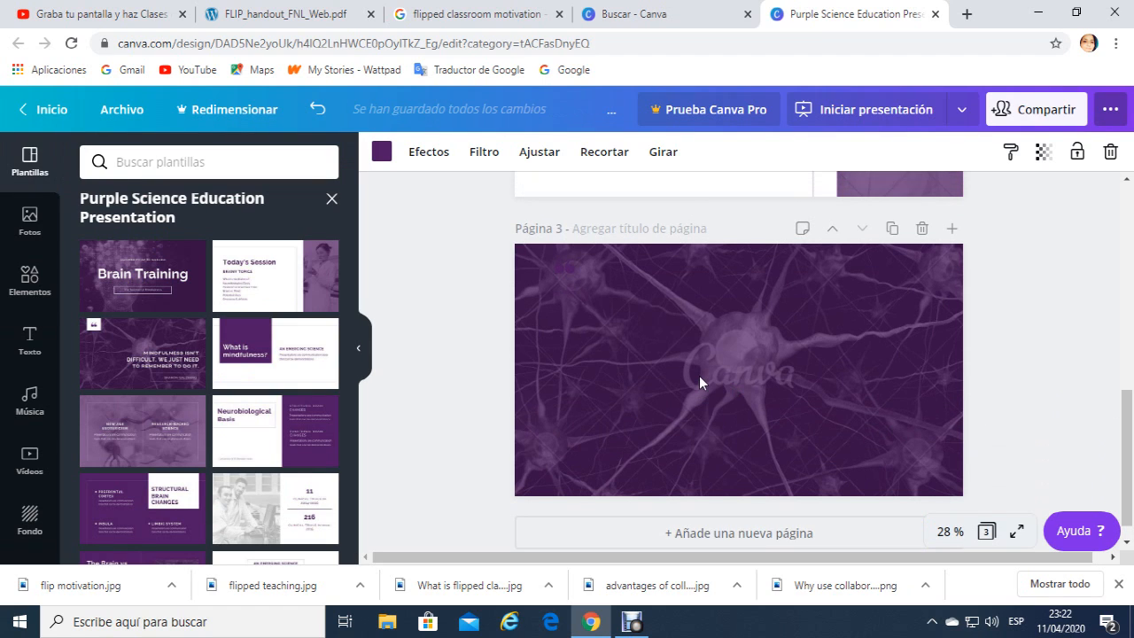
click(699, 375)
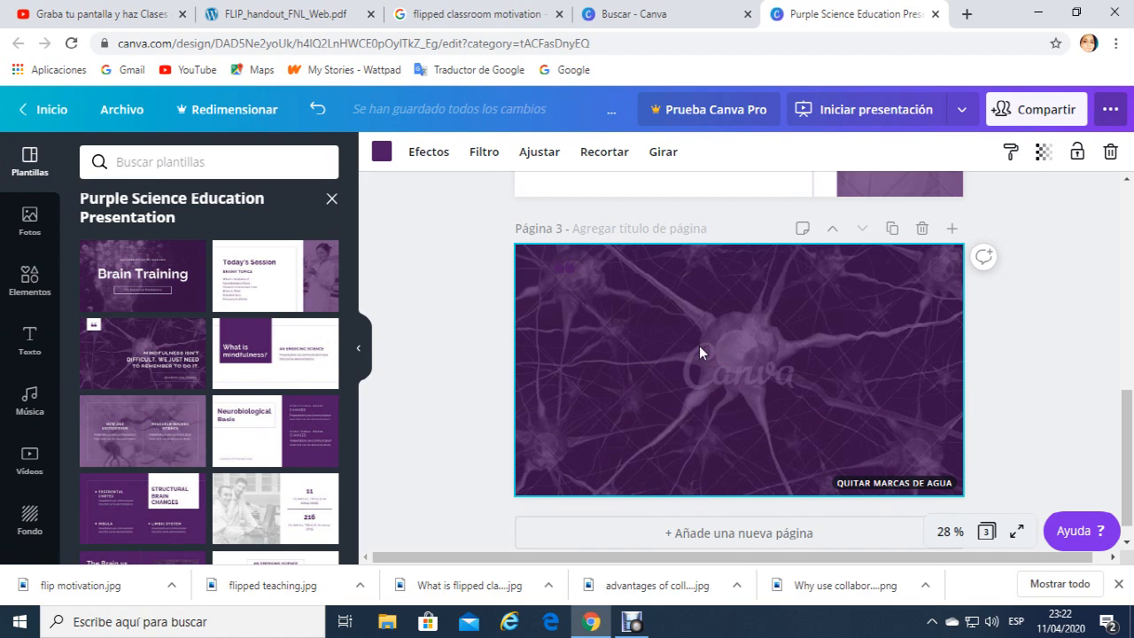
- Upload the "flipped teaching" JPG image from the Descargas folder to the uploaded images
click(388, 623)
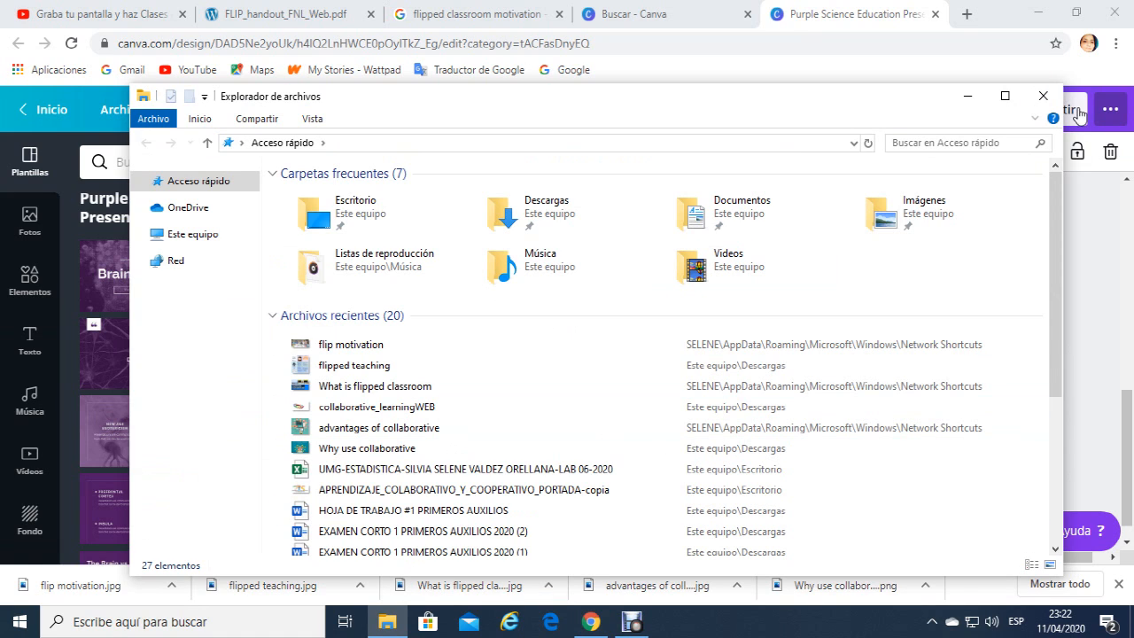
click(1044, 96)
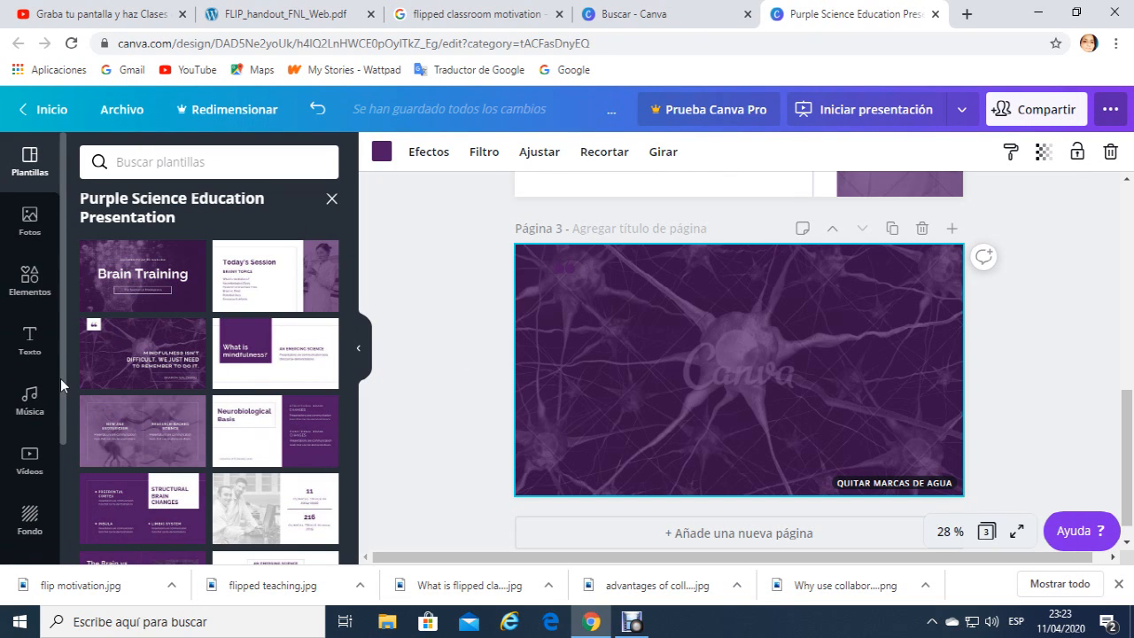
drag(61, 379, 63, 473)
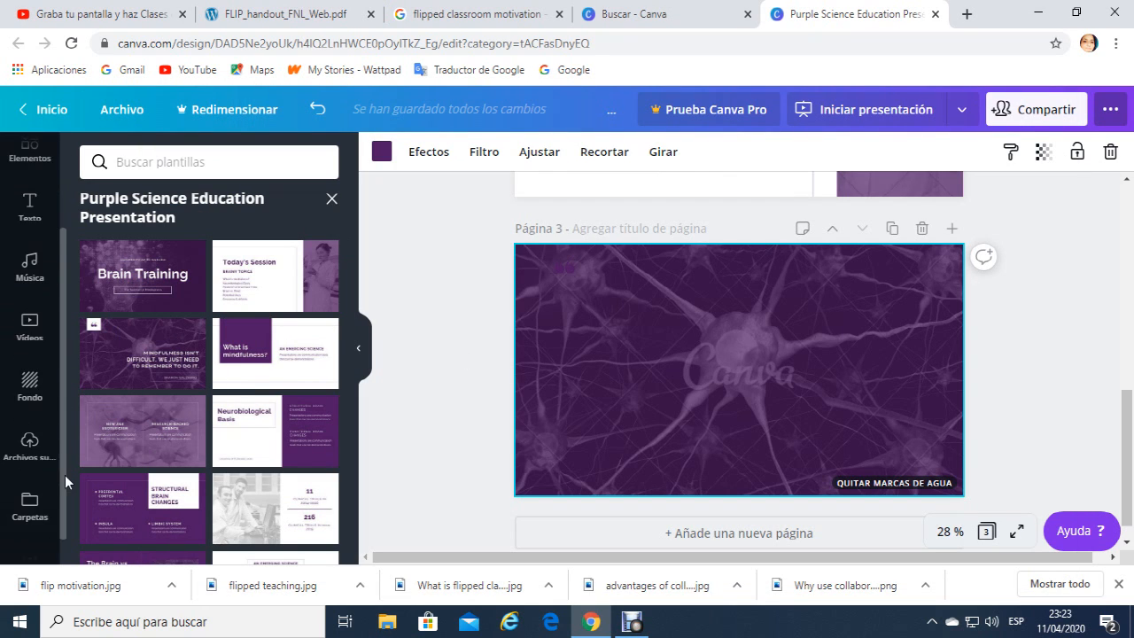
click(33, 460)
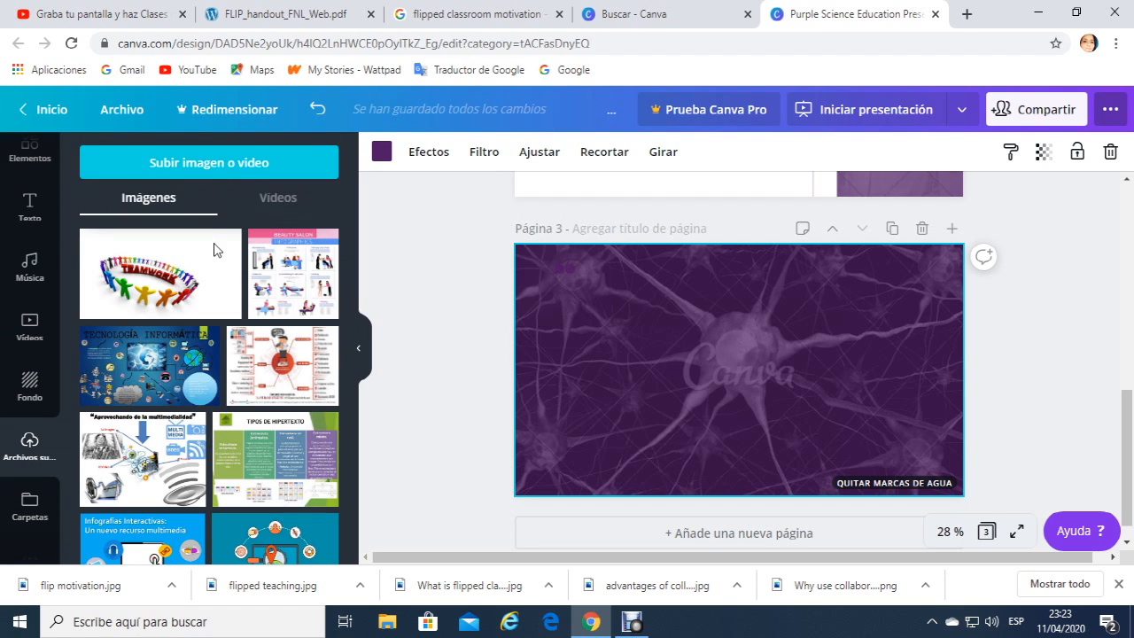
click(231, 167)
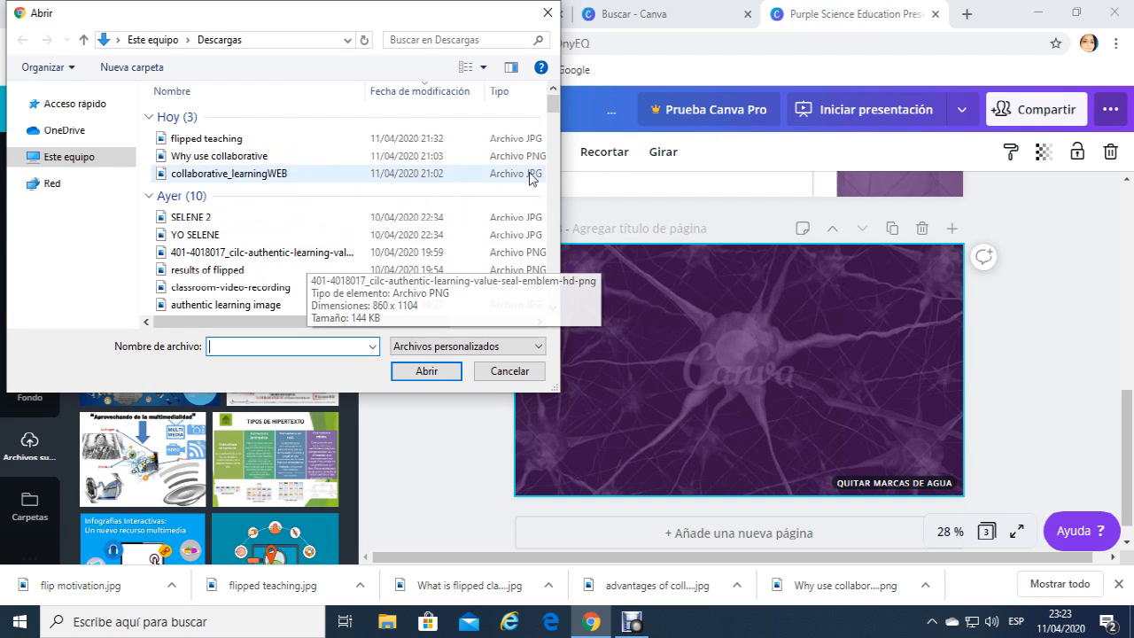
click(98, 168)
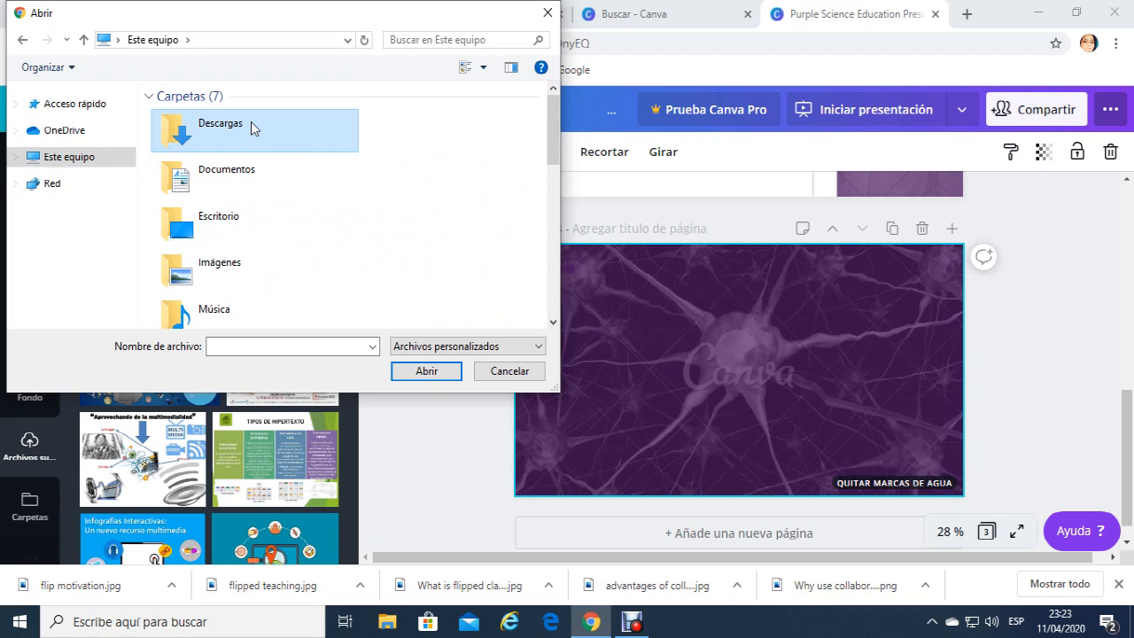
click(437, 373)
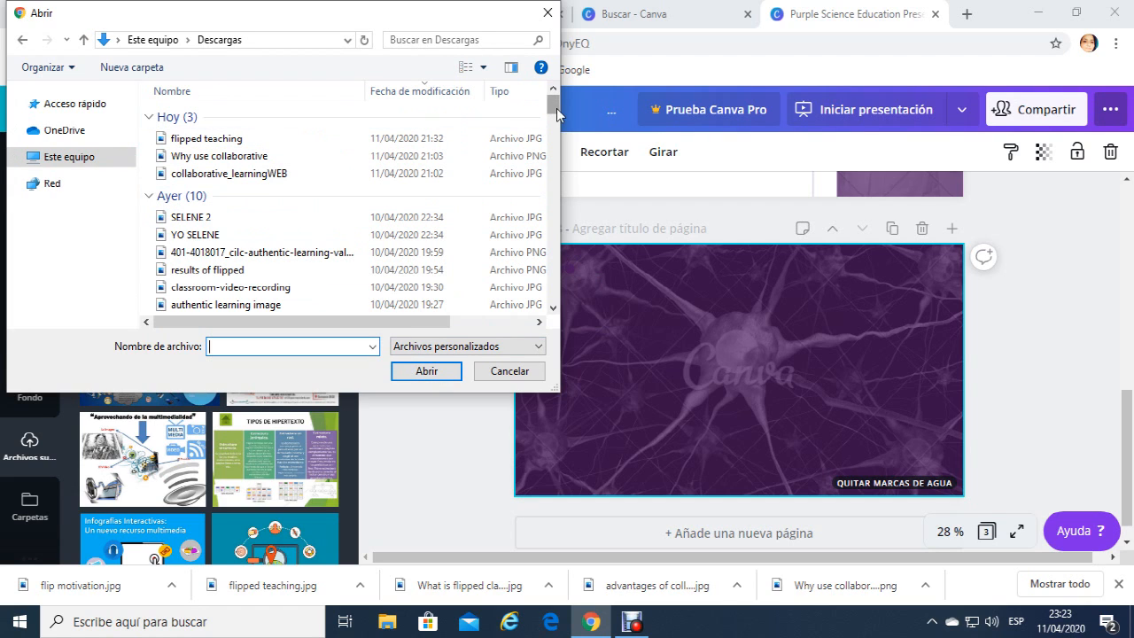
drag(556, 109, 554, 114)
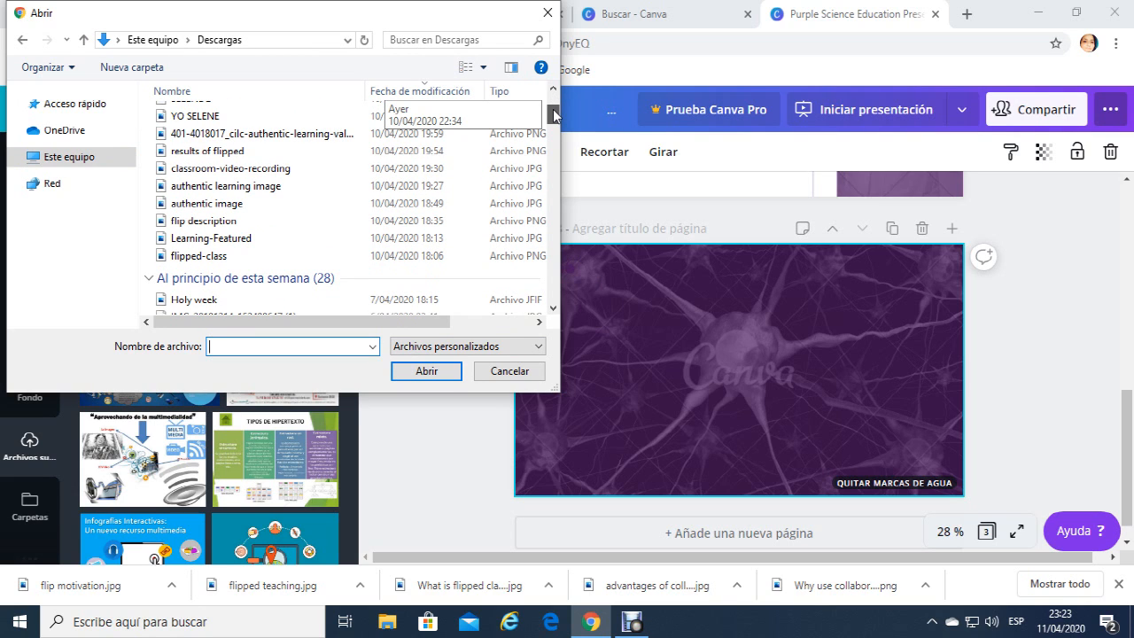
mouse_move(554, 113)
mouse_down()
mouse_move(555, 129)
mouse_move(555, 103)
mouse_up()
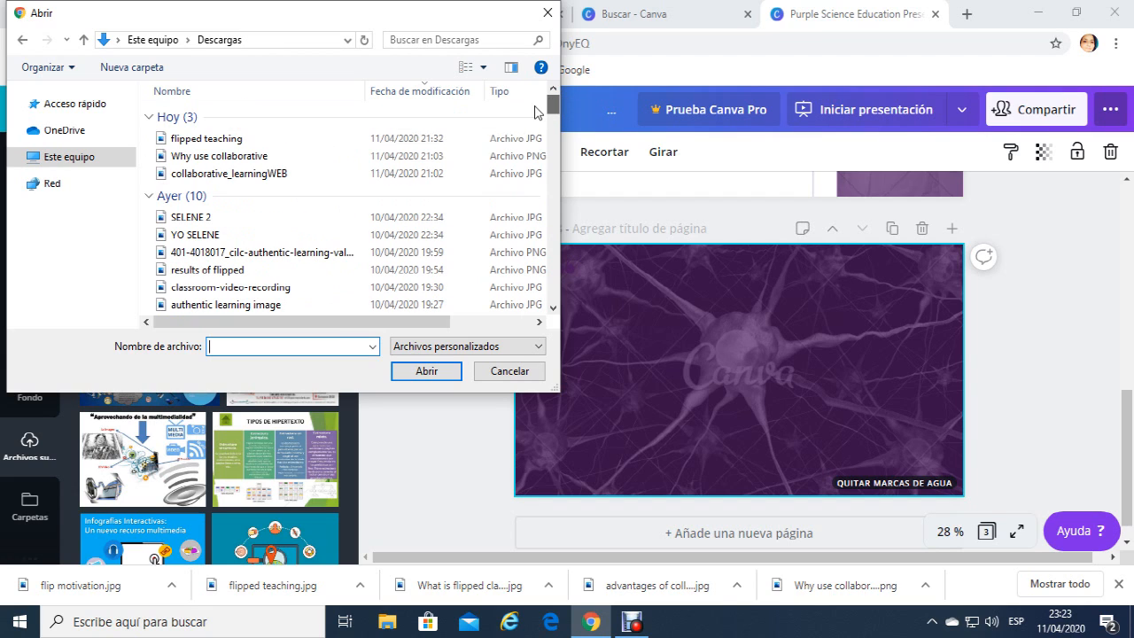
click(254, 142)
click(429, 372)
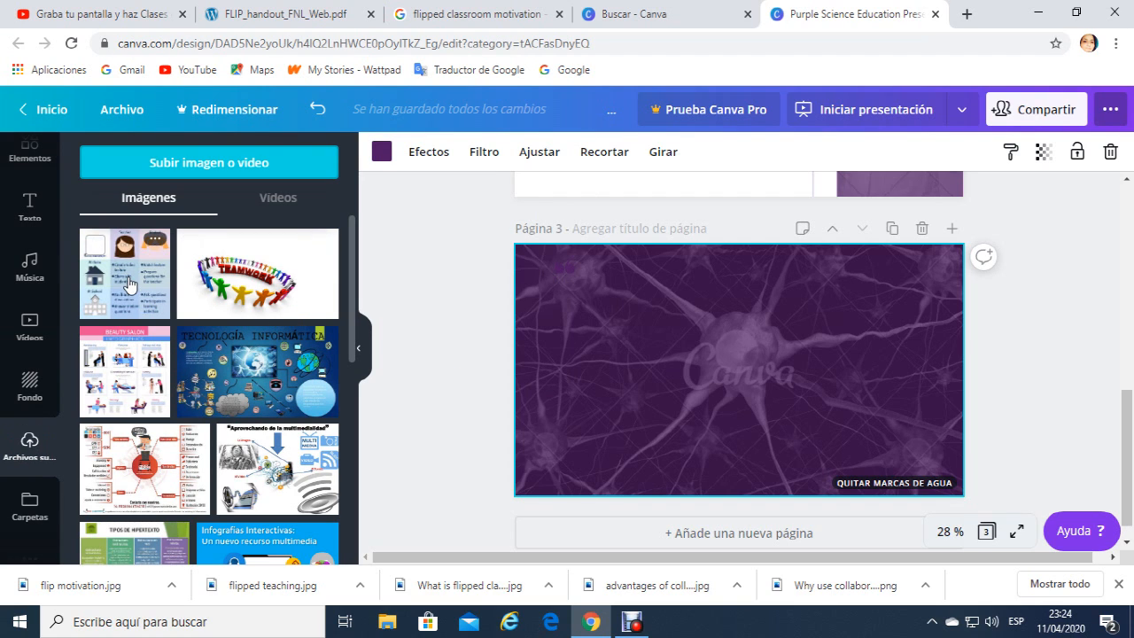
- Place the uploaded flipped teaching image on page 3 and enlarge it to nearly the full page height
drag(132, 280, 661, 370)
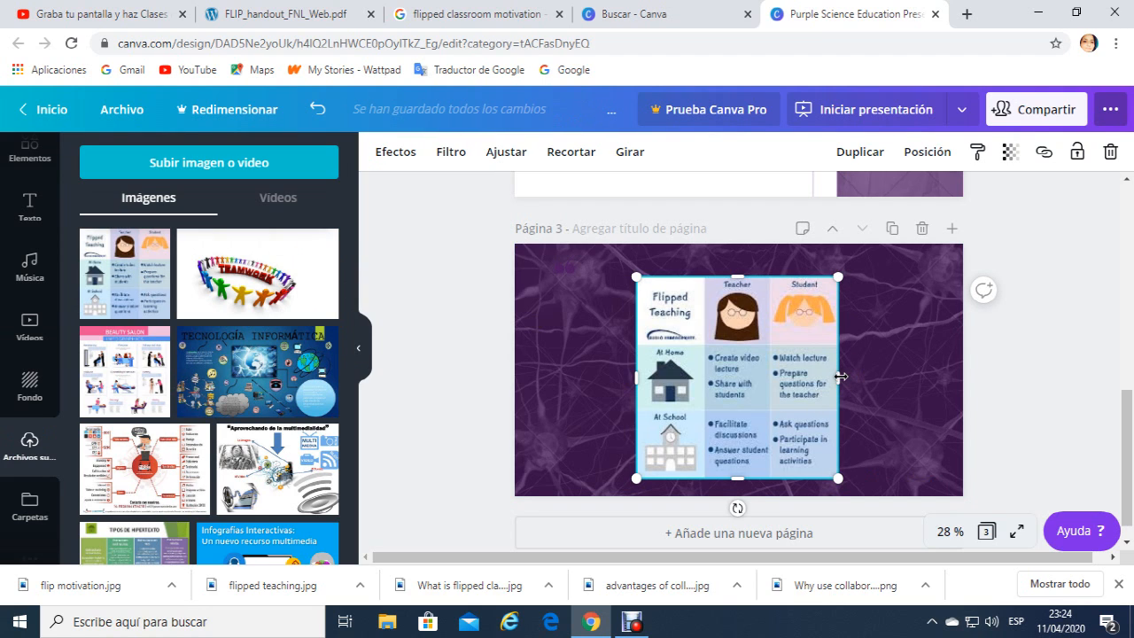
drag(840, 377, 863, 377)
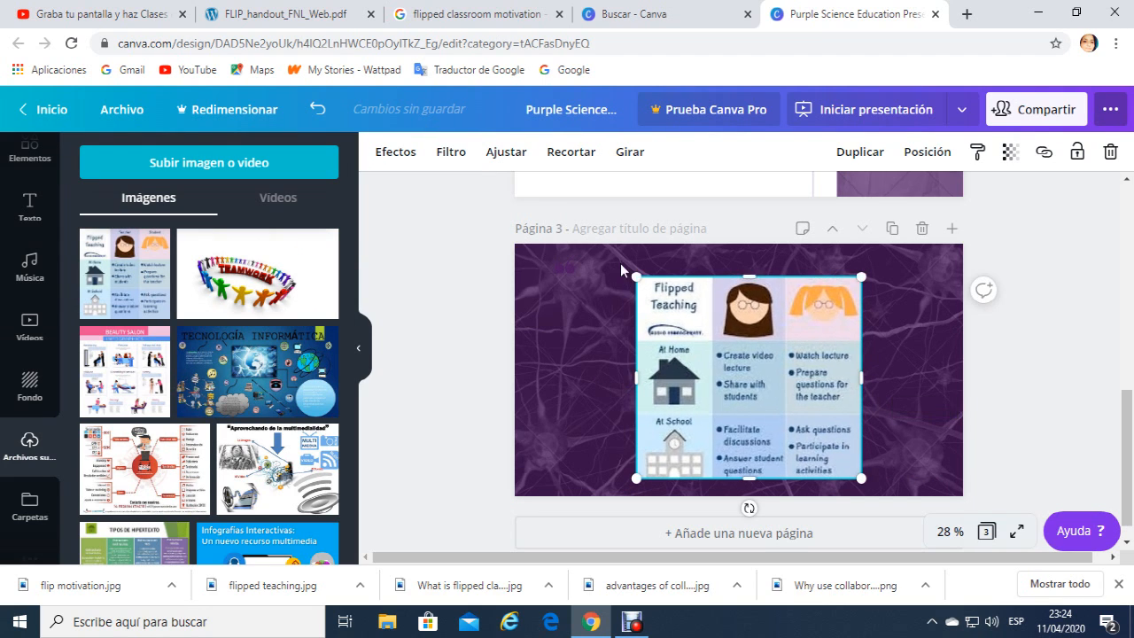
drag(636, 277, 656, 395)
drag(620, 482, 619, 496)
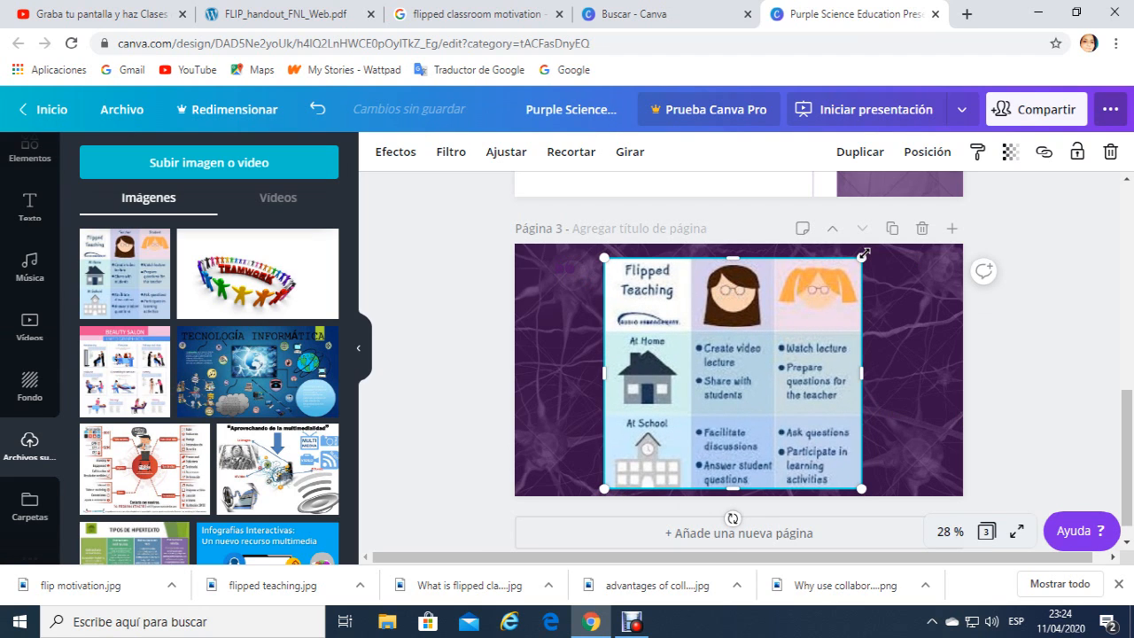
drag(864, 250, 861, 251)
drag(596, 245, 588, 240)
click(938, 391)
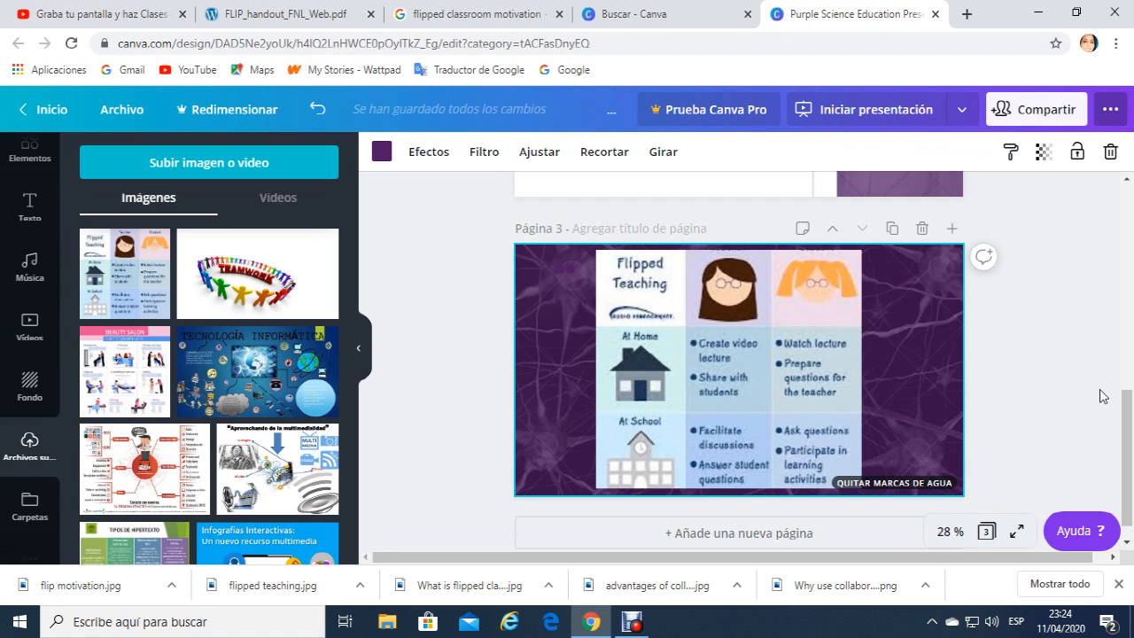
- Add a fourth page to the presentation and insert a title text box on it
click(809, 535)
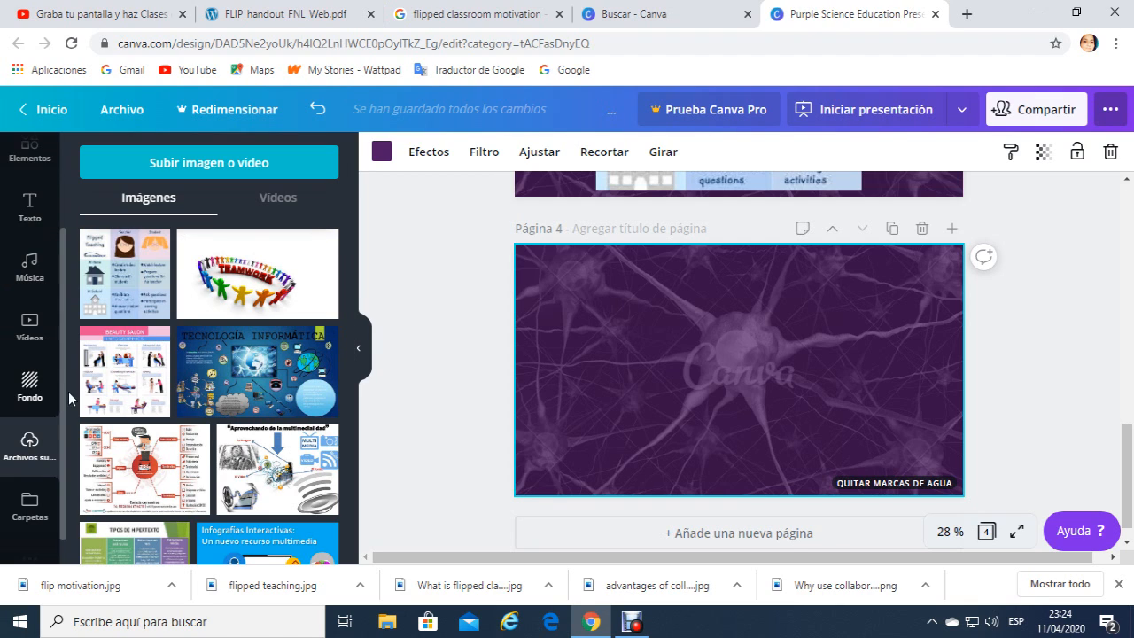
scroll(63, 390, up, 3)
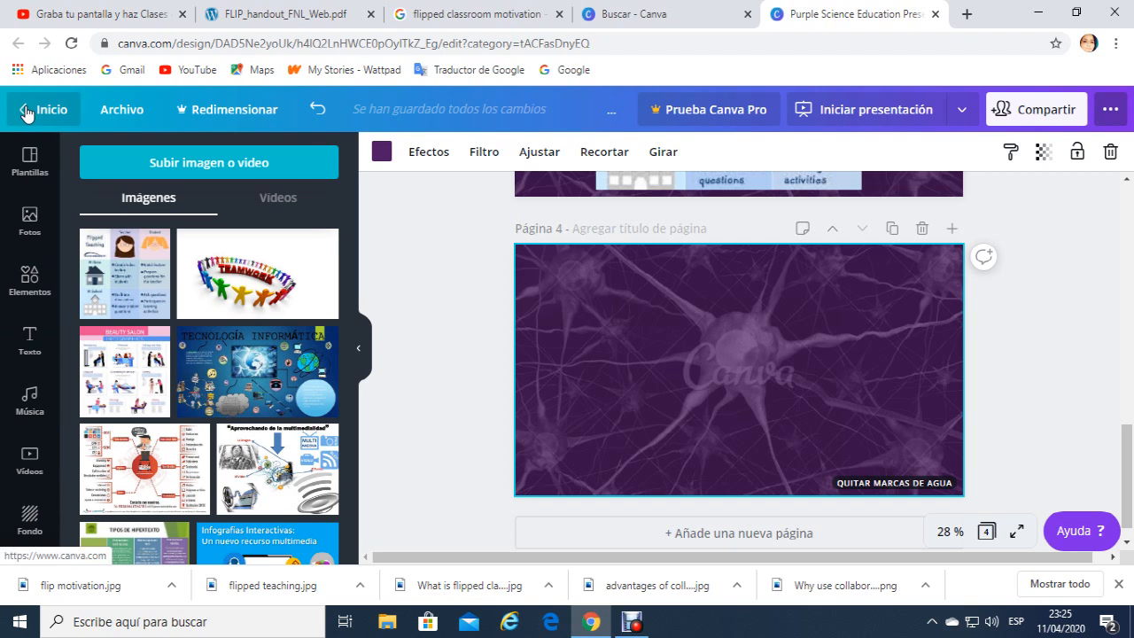
click(32, 335)
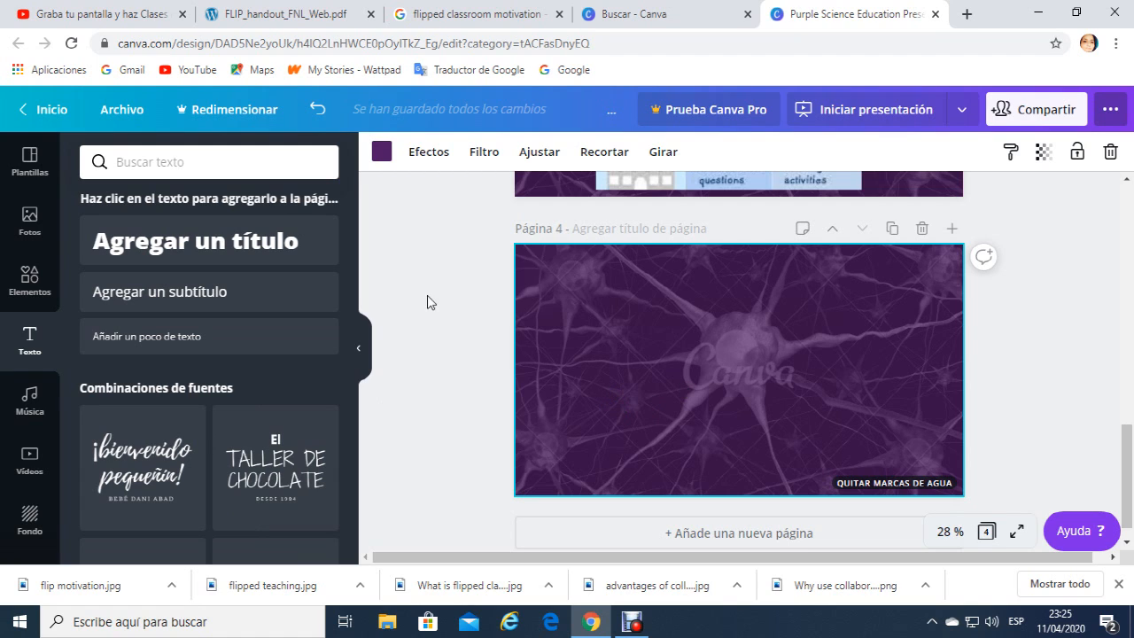
click(258, 251)
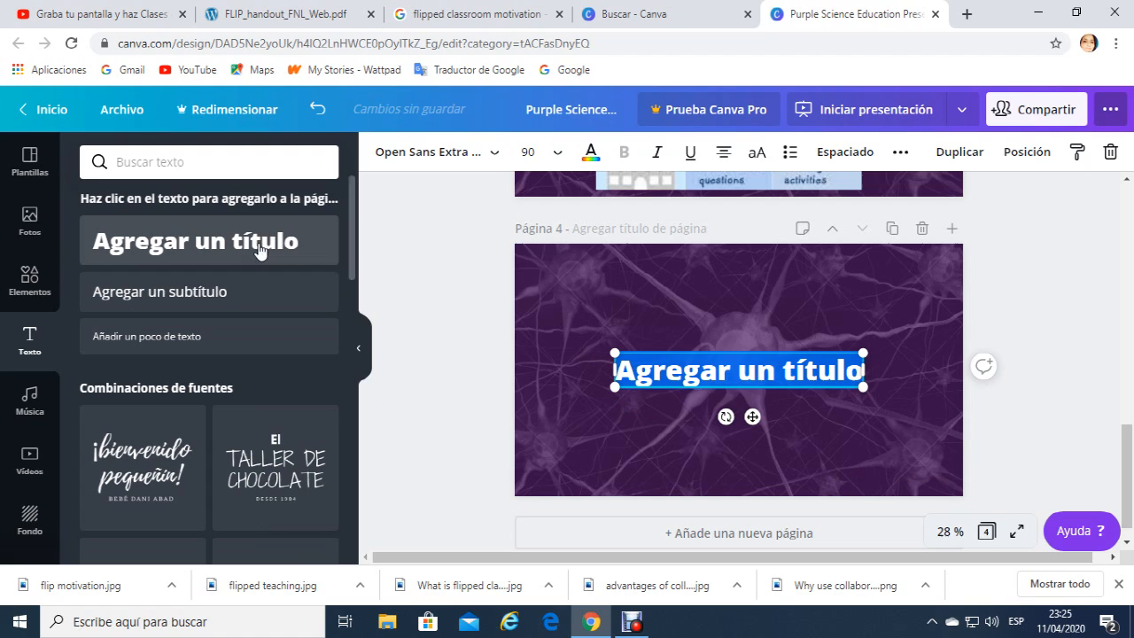
click(757, 369)
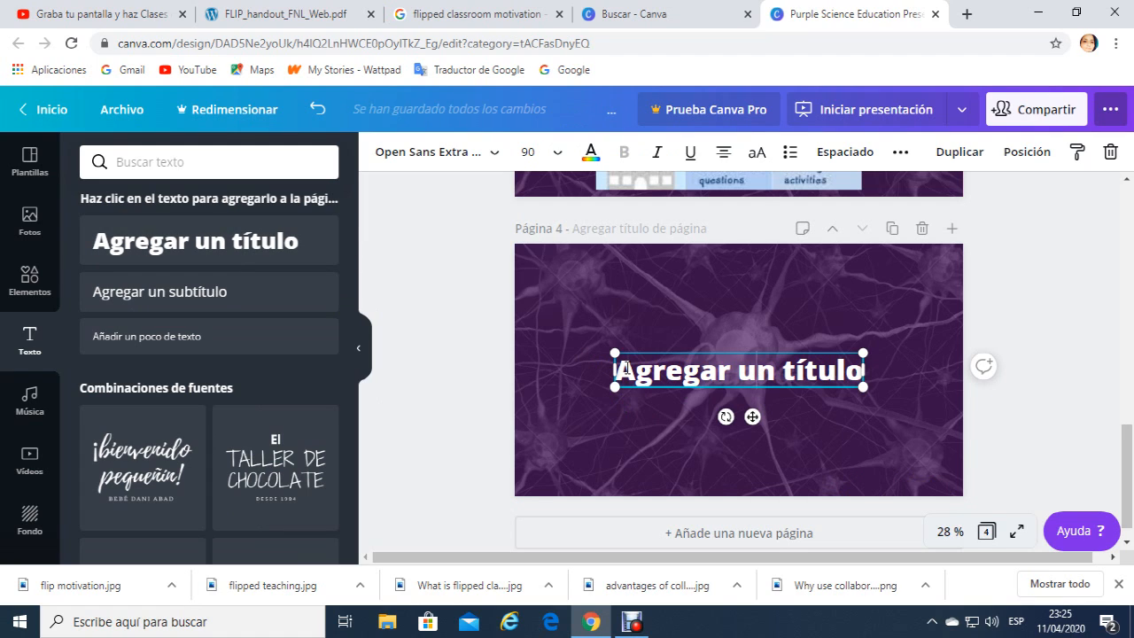
- Replace the title placeholder on page 4 with "Flipped Classroom Motivation"
drag(635, 370, 862, 371)
key(BackSpace)
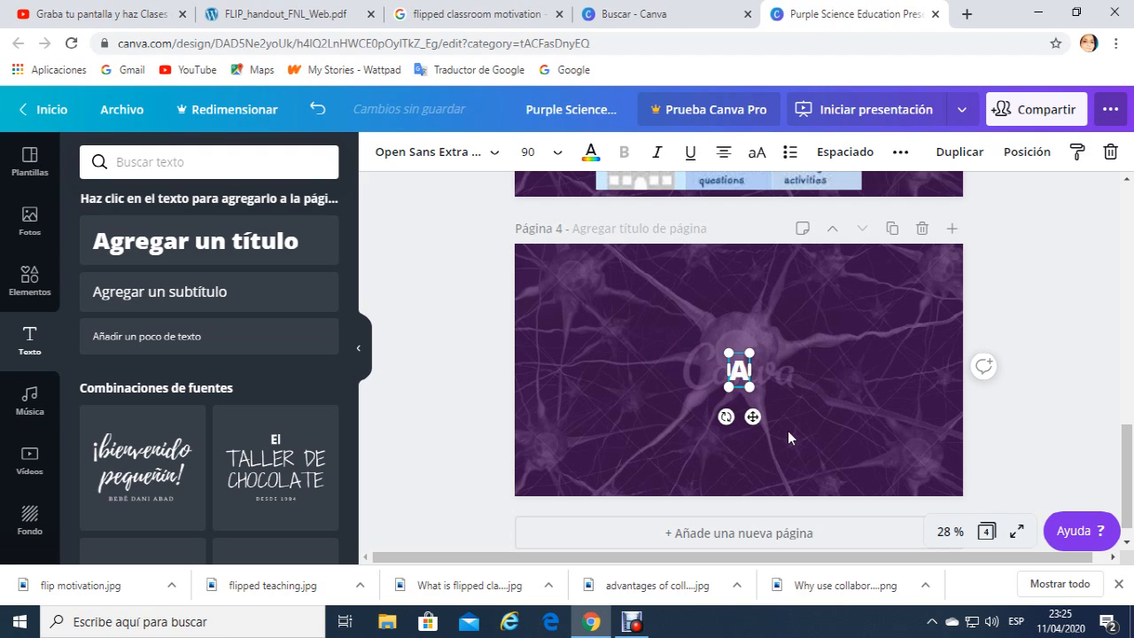
double_click(739, 369)
key(BackSpace)
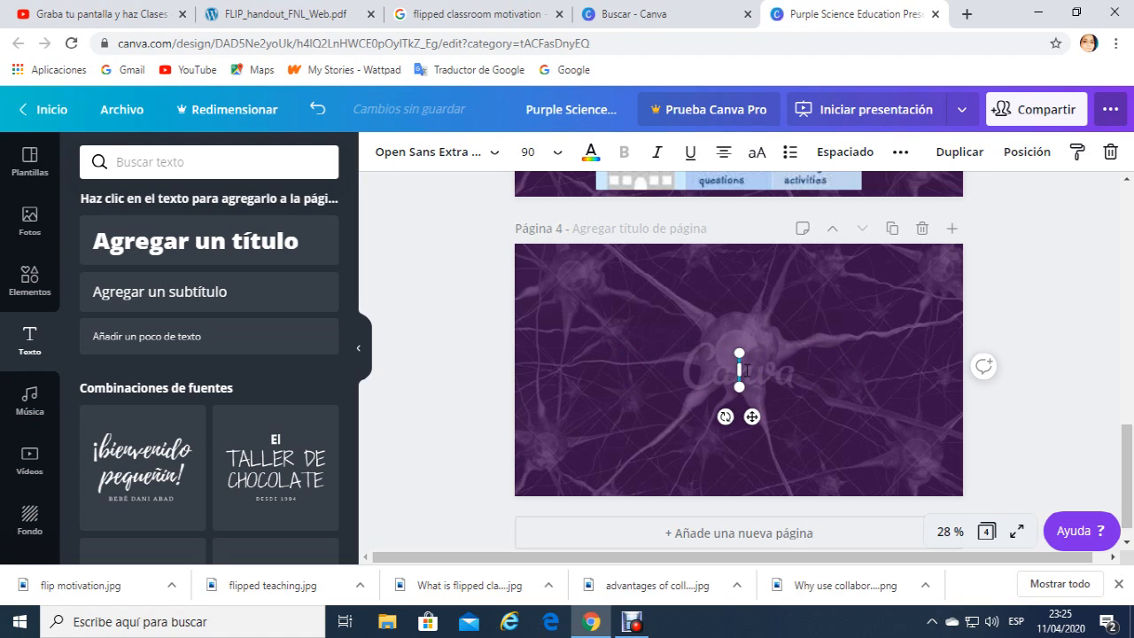
text(W)
key(BackSpace)
text(Flipped)
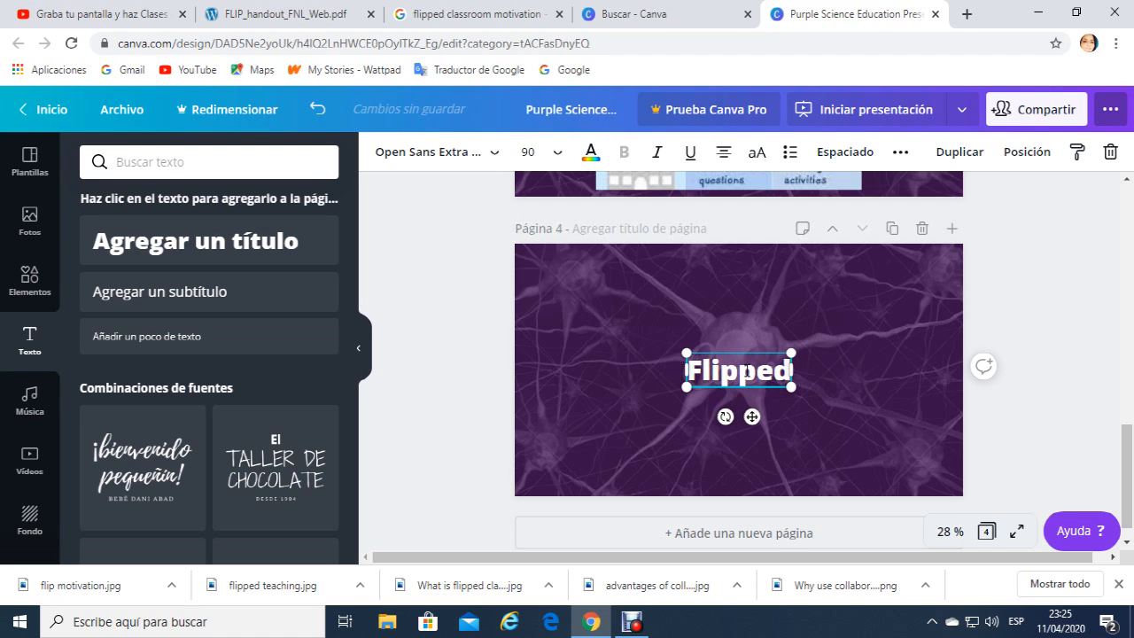
text( Class)
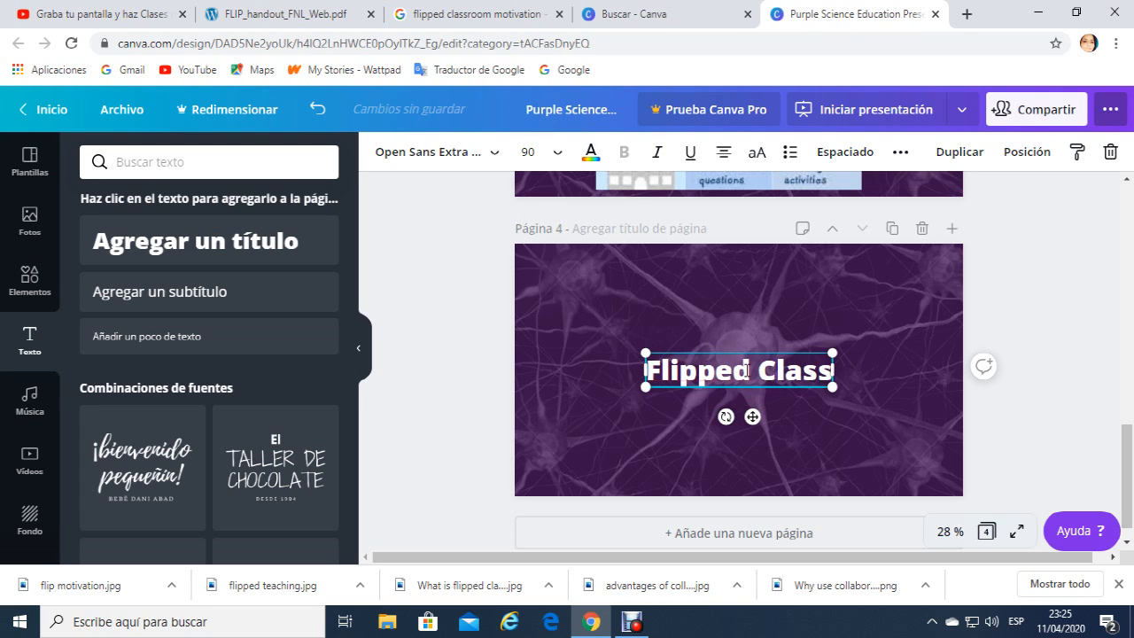
text(room)
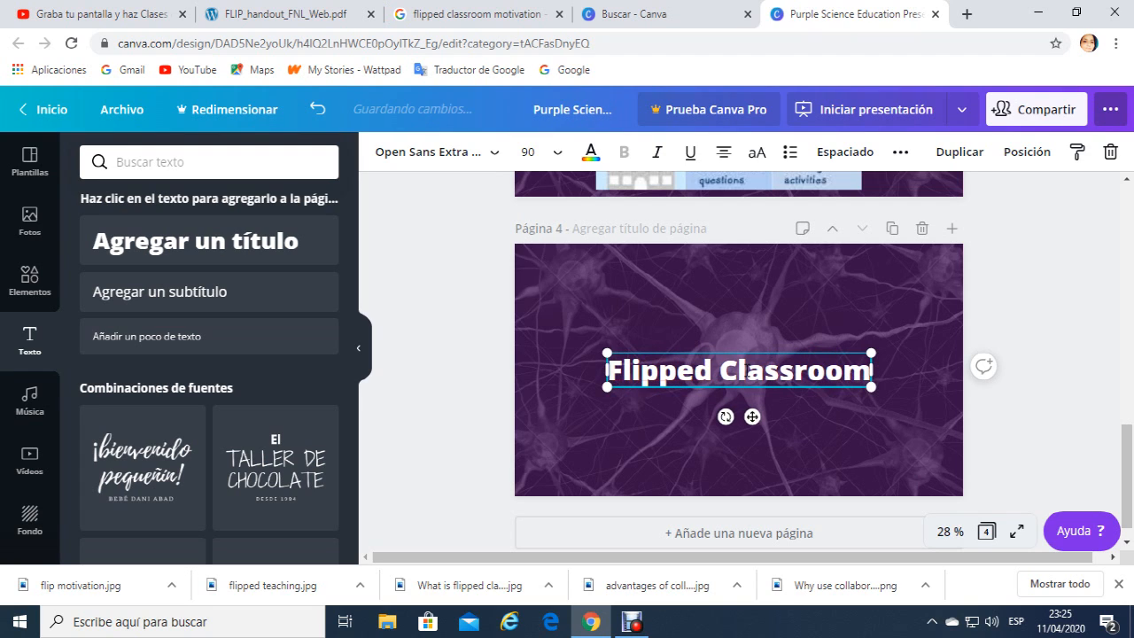
text( Motivation)
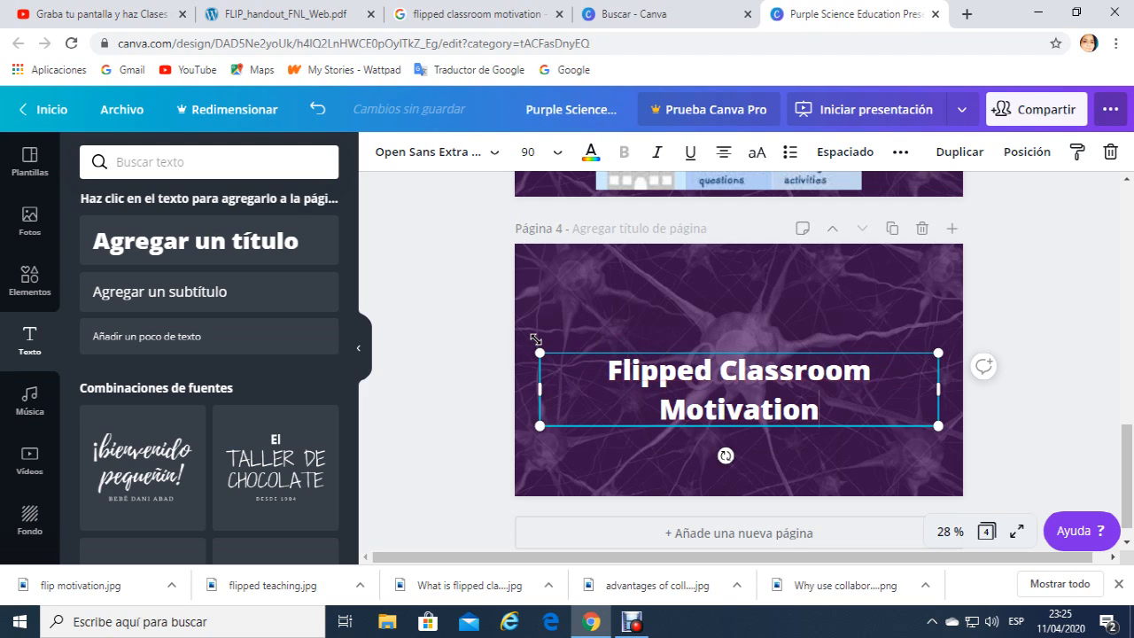
- Enlarge the page 4 title slightly to size 91.3 and move it to the upper part of the page
drag(535, 340, 530, 339)
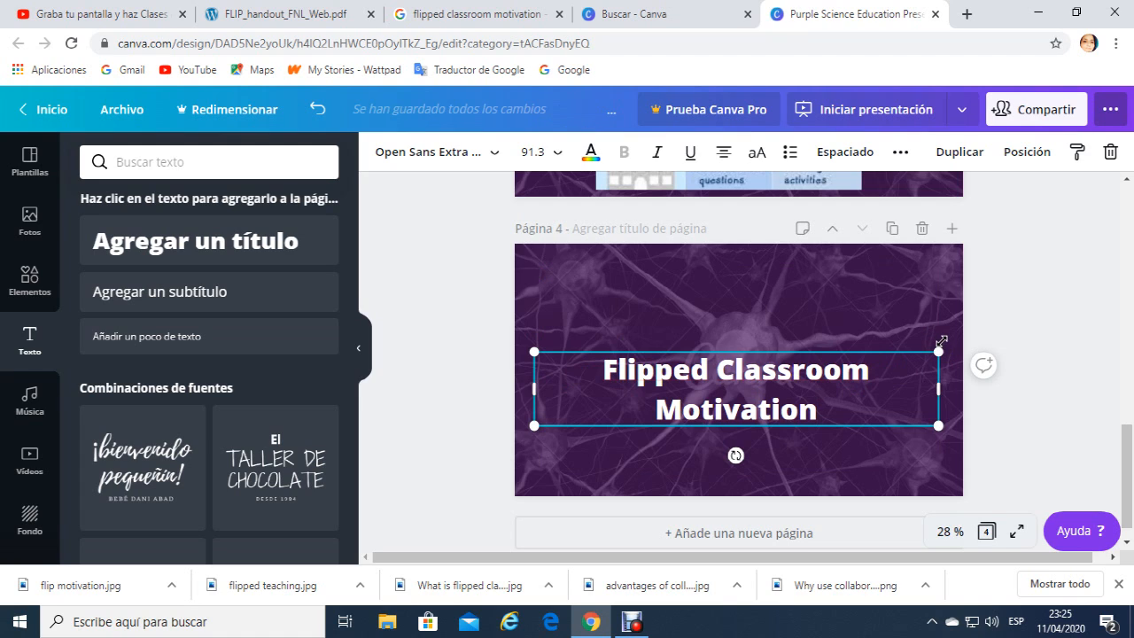
drag(942, 340, 920, 362)
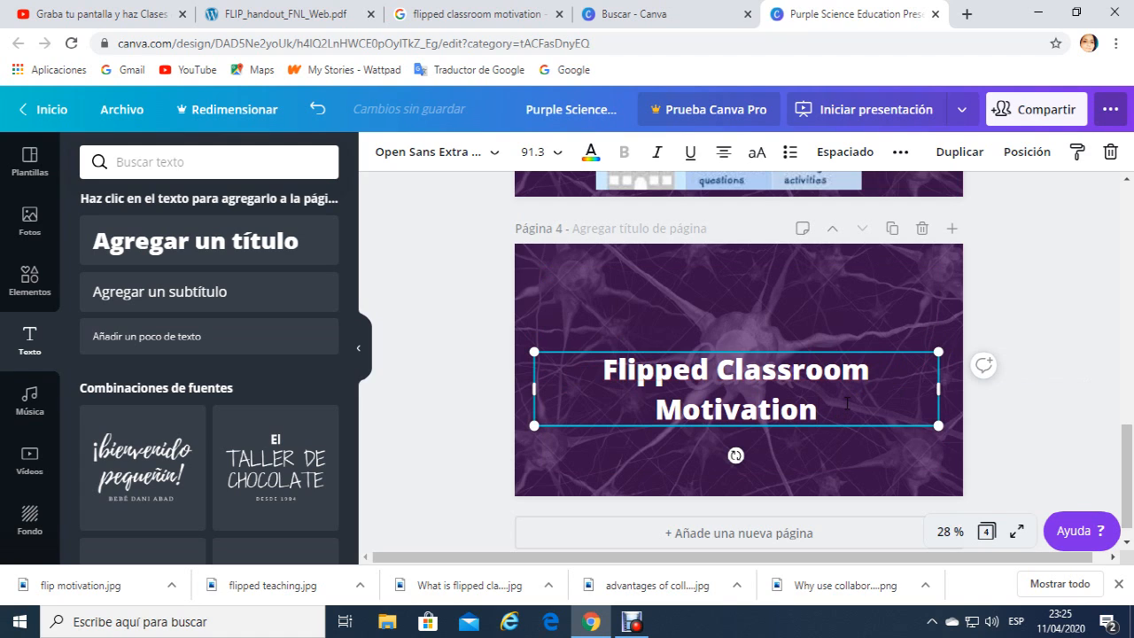
double_click(846, 403)
click(819, 467)
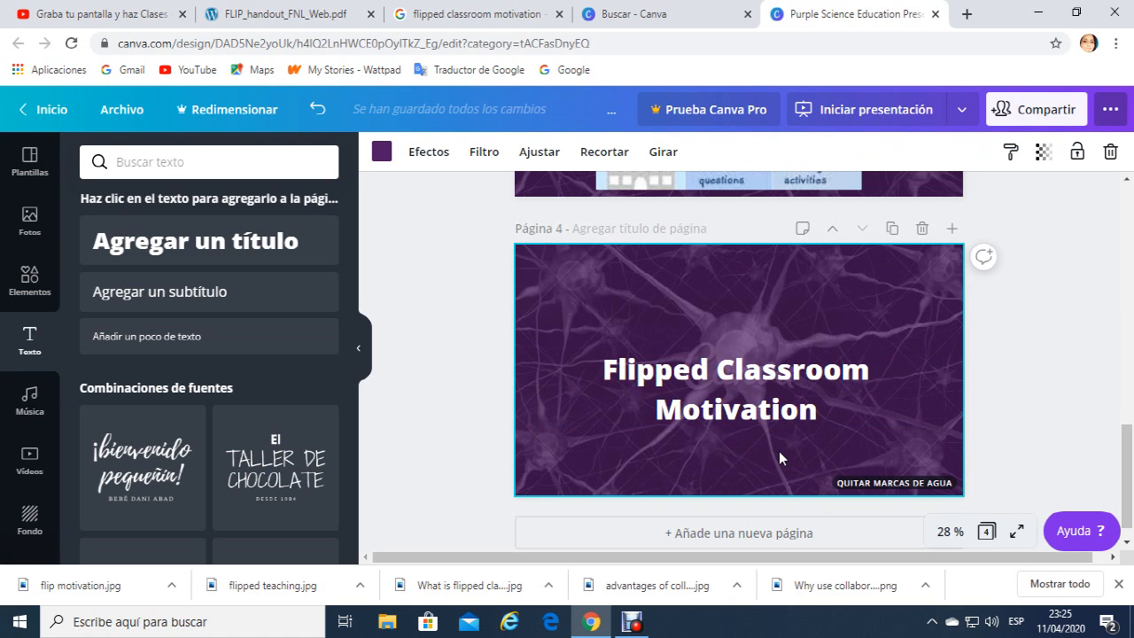
drag(753, 403, 747, 302)
click(748, 382)
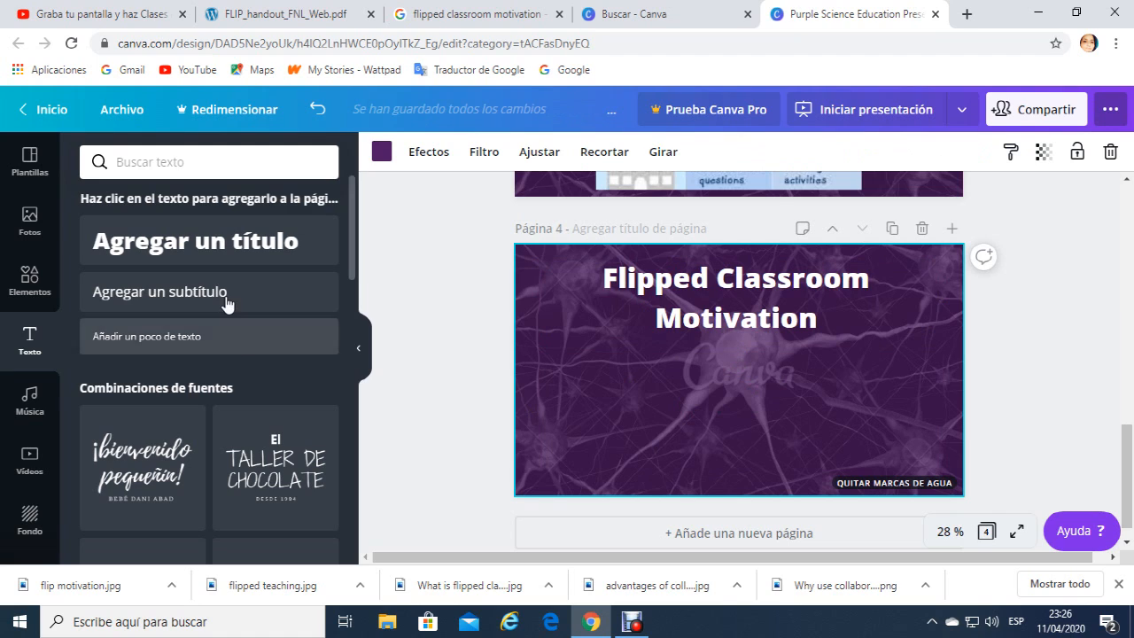
- Add a body text box below the page 4 title, enlarge it to size 37.9, and clear its placeholder text
click(226, 334)
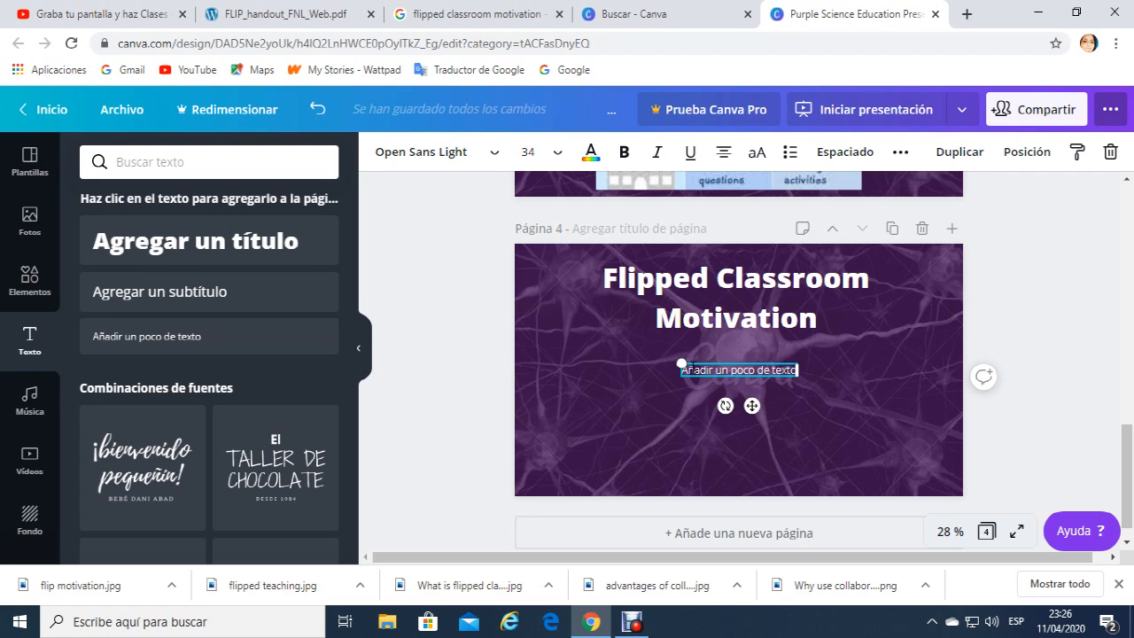
drag(673, 357, 667, 357)
drag(799, 368, 823, 370)
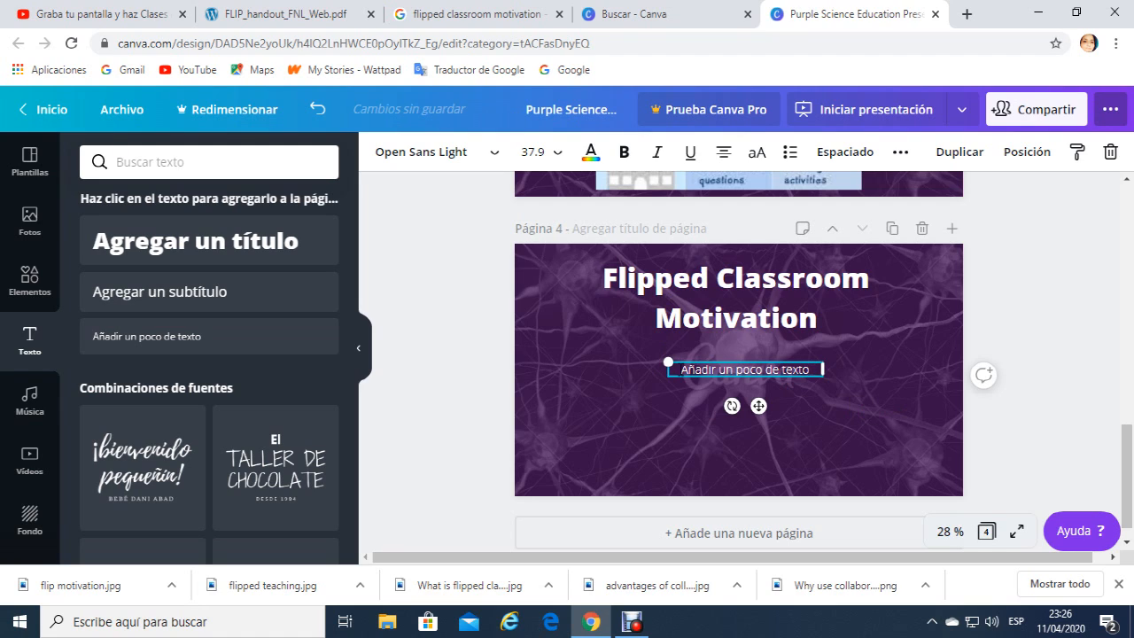
drag(678, 369, 809, 369)
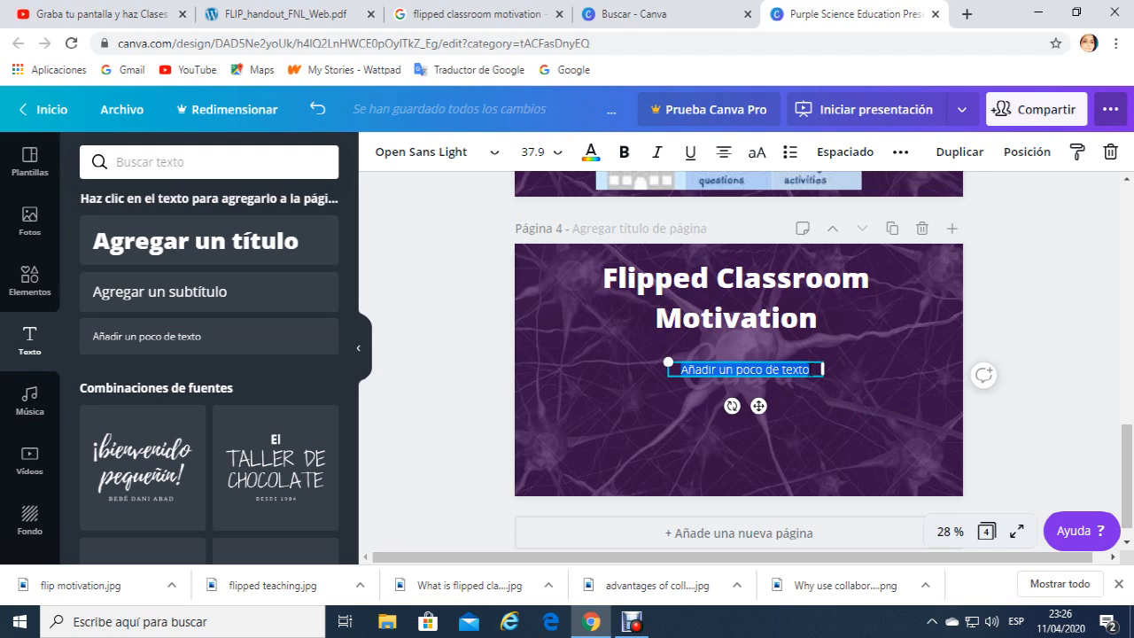
key(BackSpace)
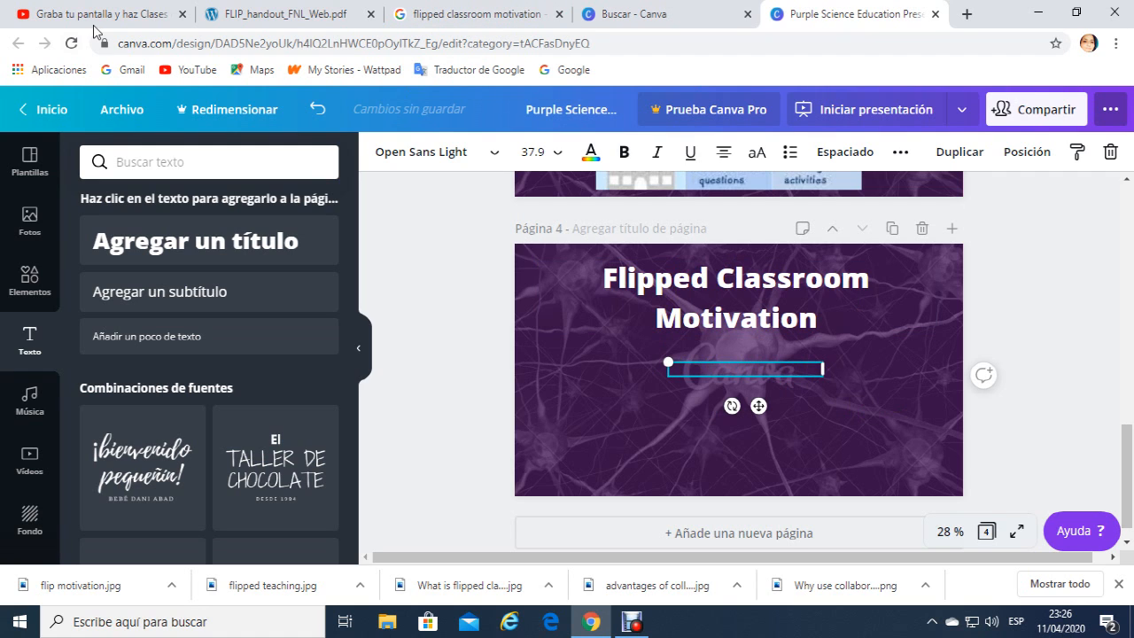
- Consult the four pillars page of the FLIP handout PDF and write the first bullet "Students feel agree with alll the learning." in page 4's body text
click(258, 19)
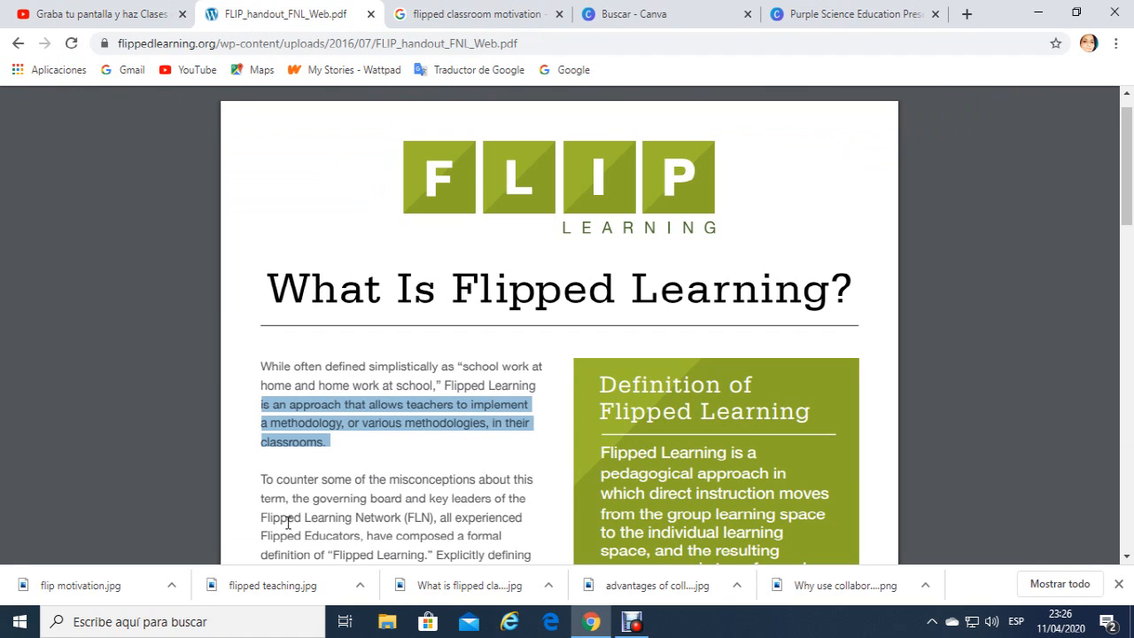
click(424, 456)
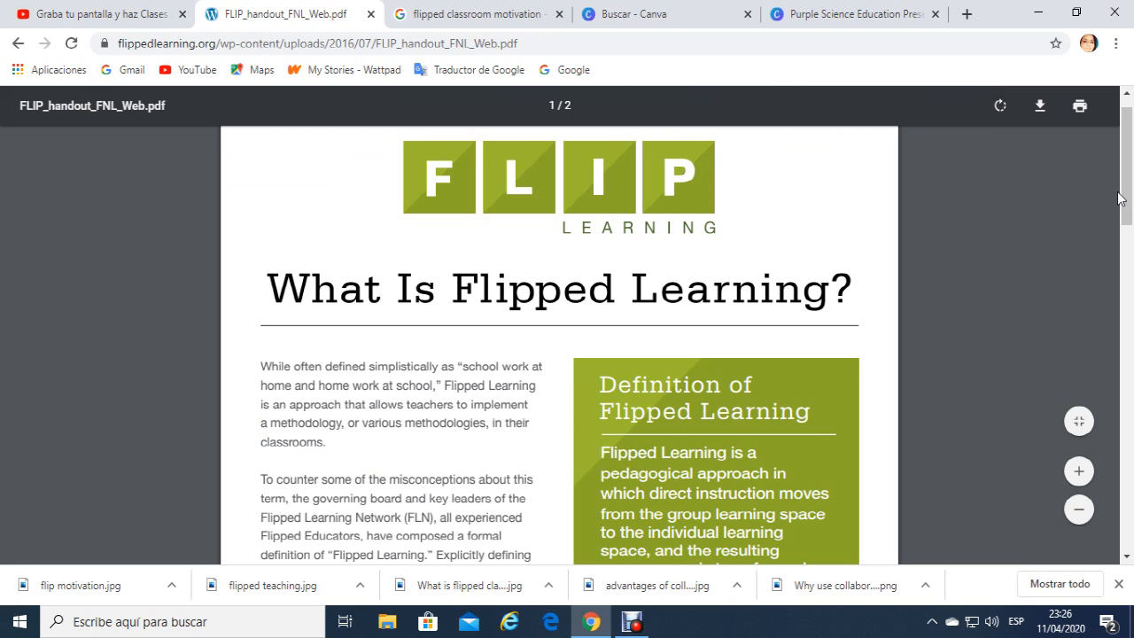
drag(1123, 196, 1131, 428)
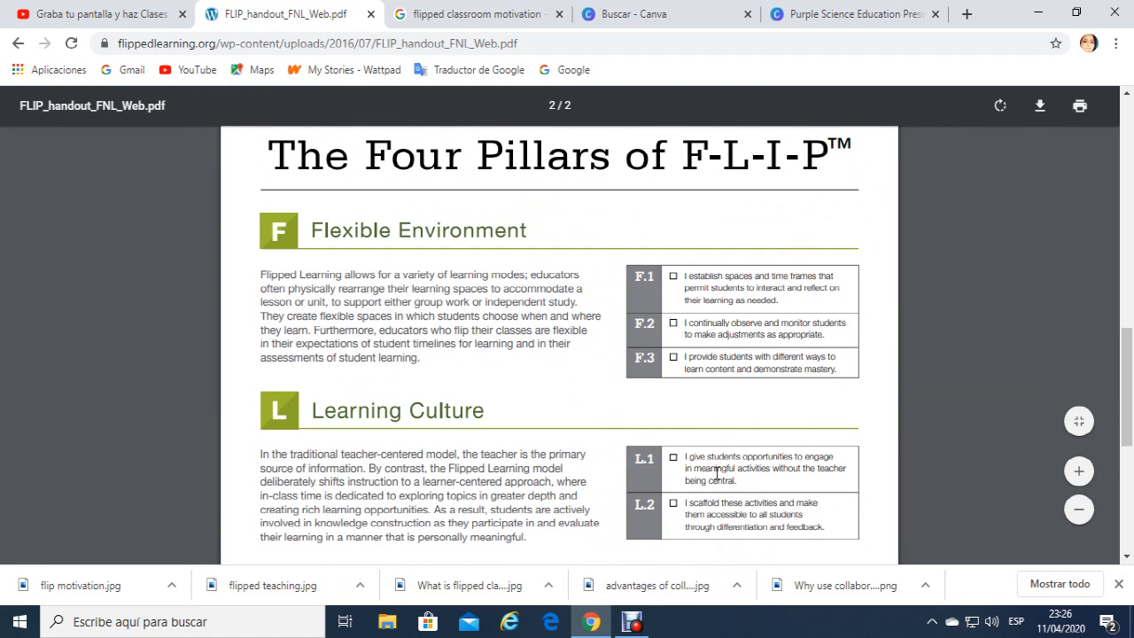
click(856, 16)
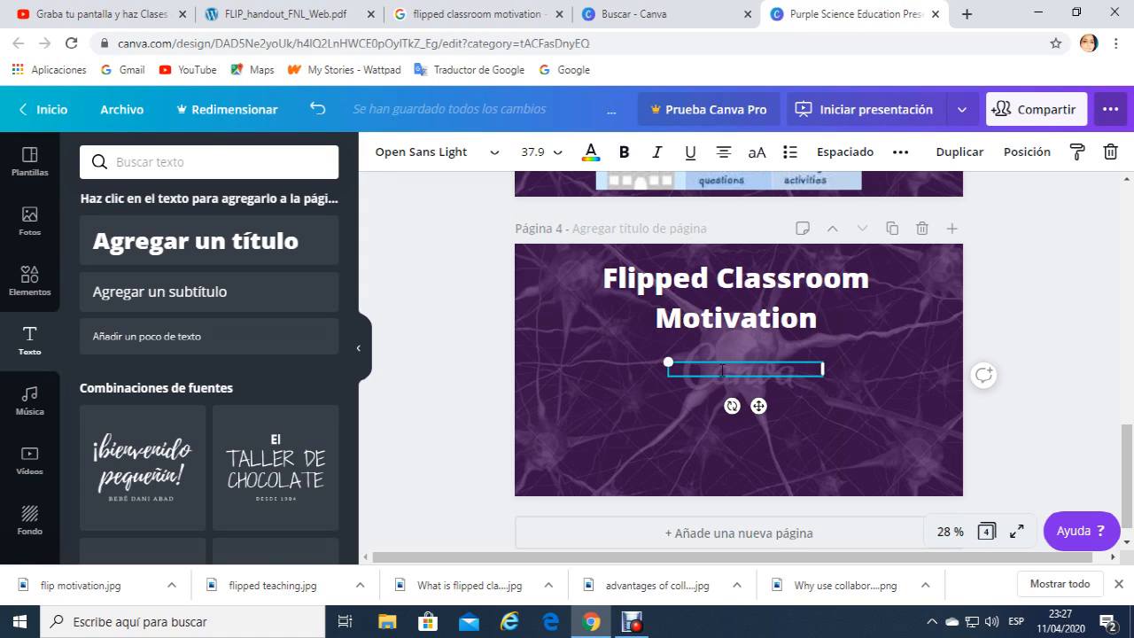
key(ctrl+shift+period)
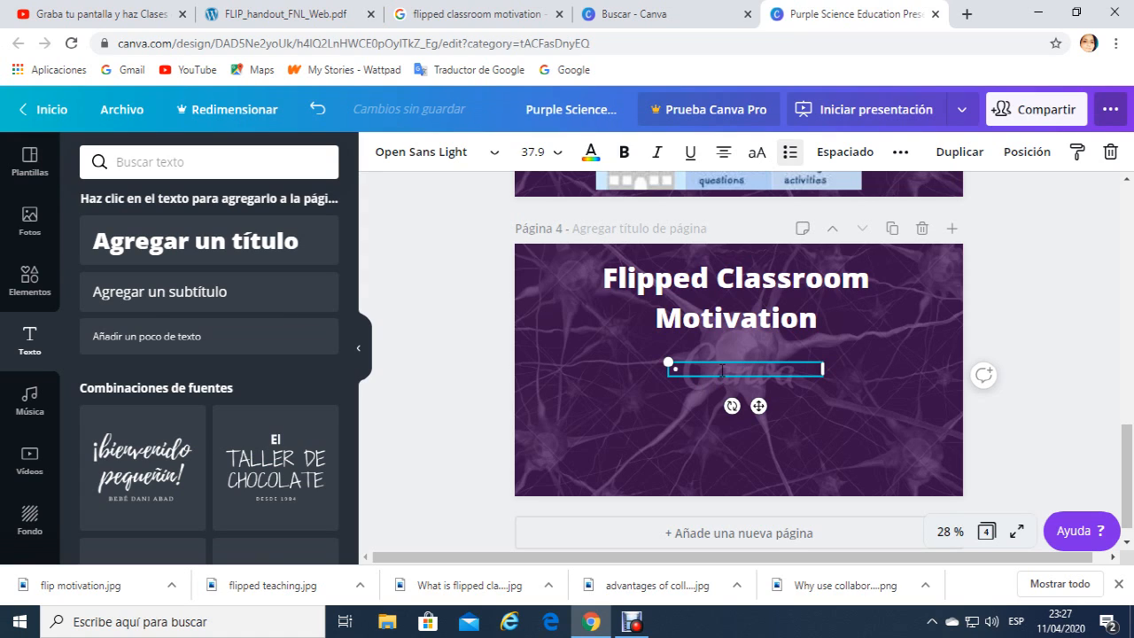
text(Students feel agree wit)
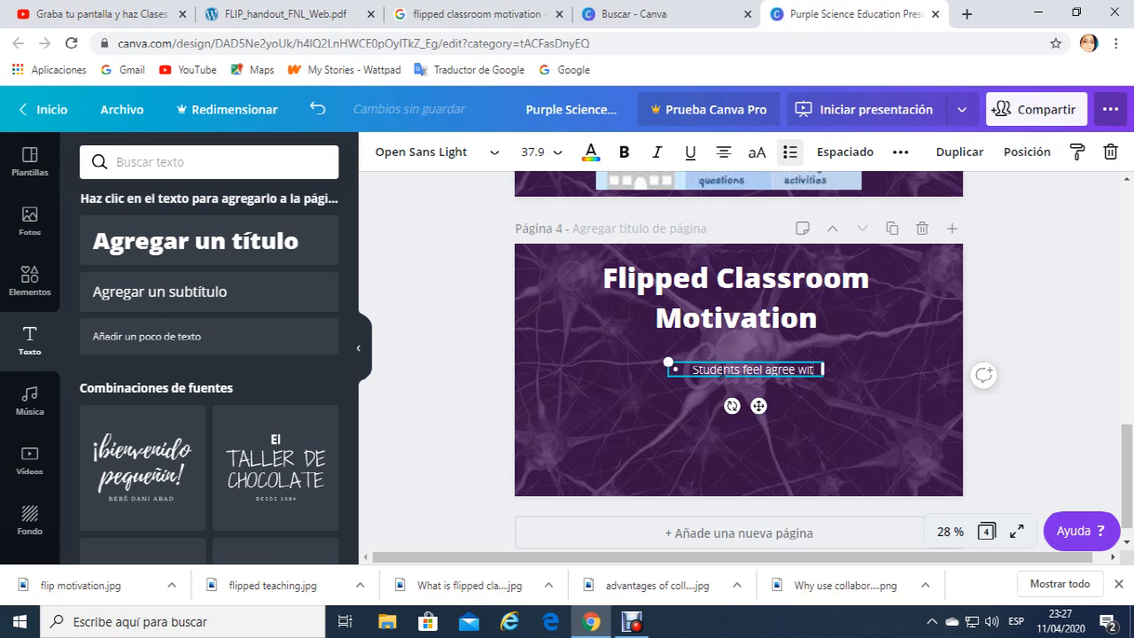
text(h alll the learning)
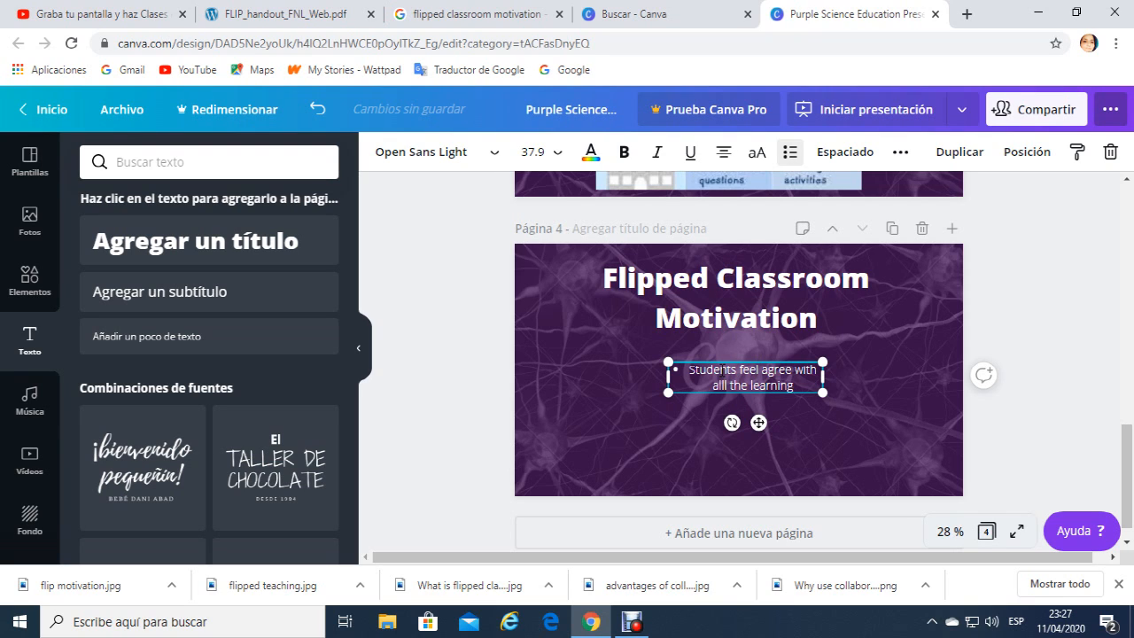
text(.)
key(Return)
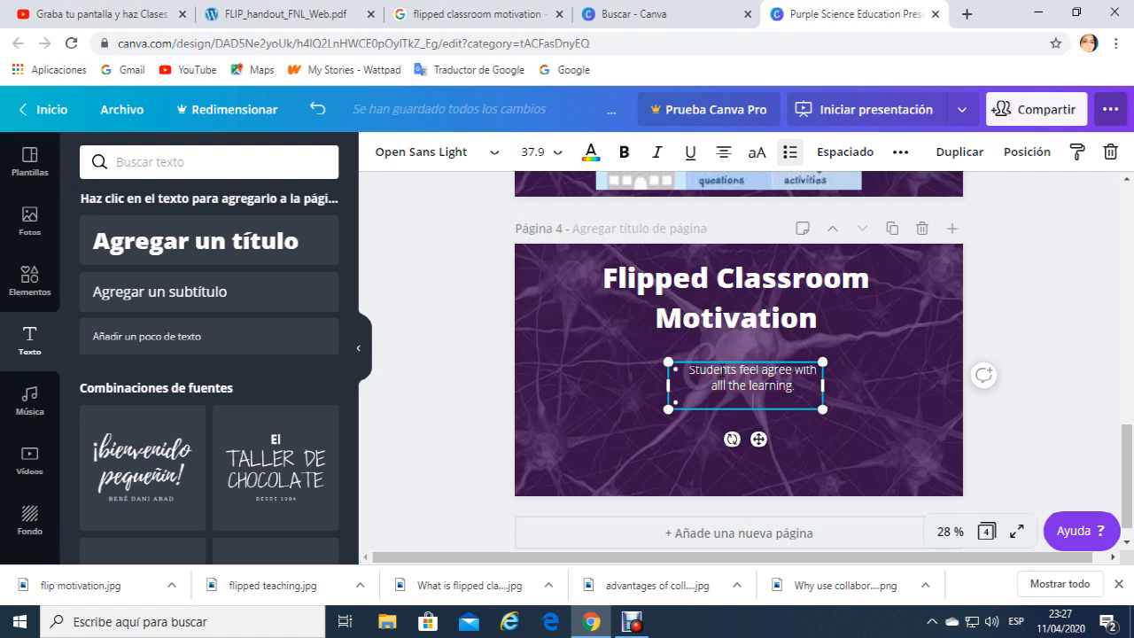
- Write the second bullet "Students think that this is the best way to enjoy their learning." in page 4's body text
text(Stud)
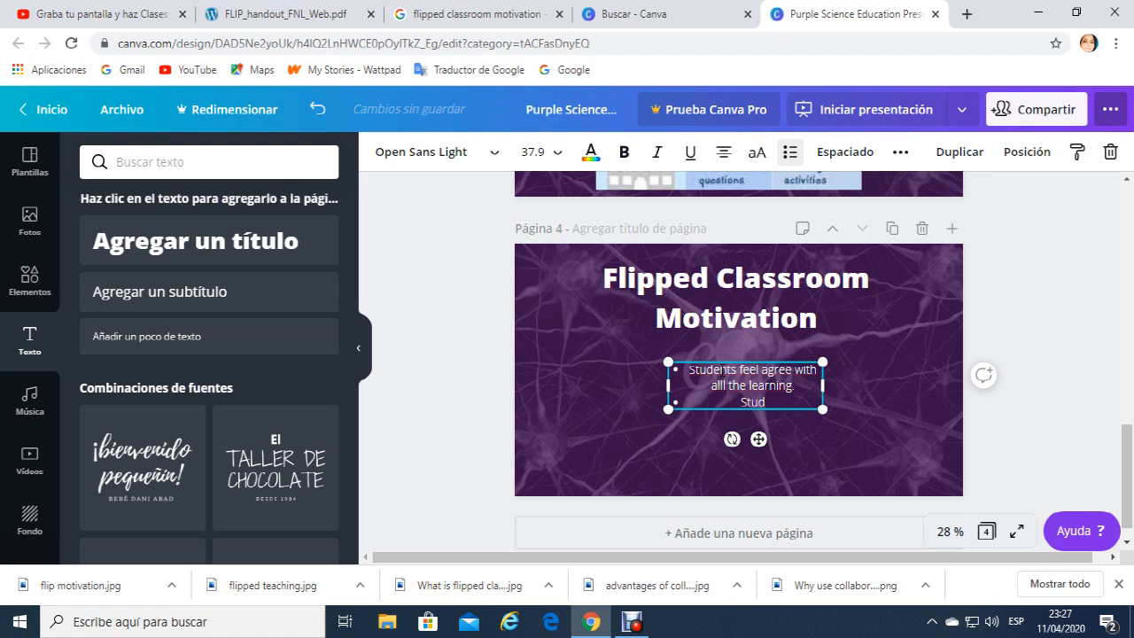
text(ents thn)
key(BackSpace)
text(ink that this)
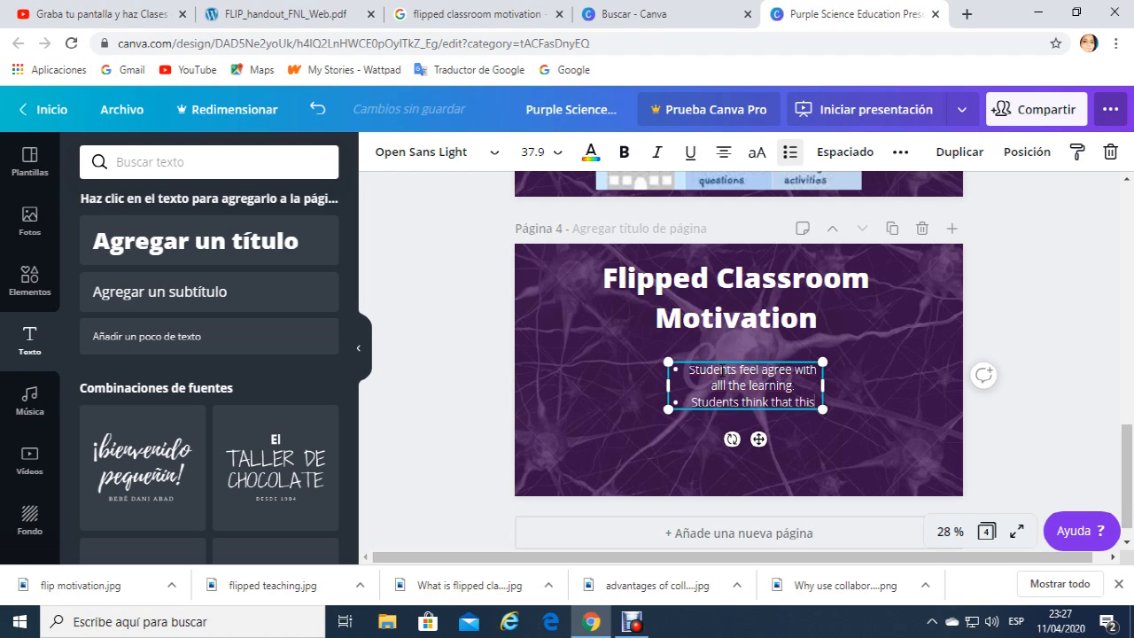
text( is the bes)
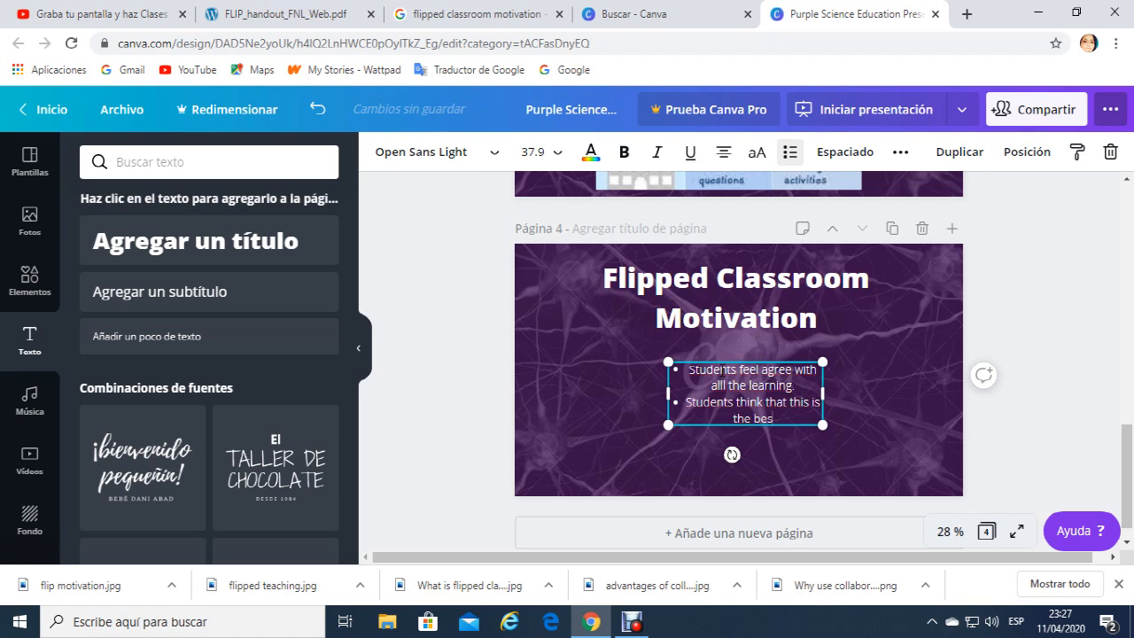
text(t way)
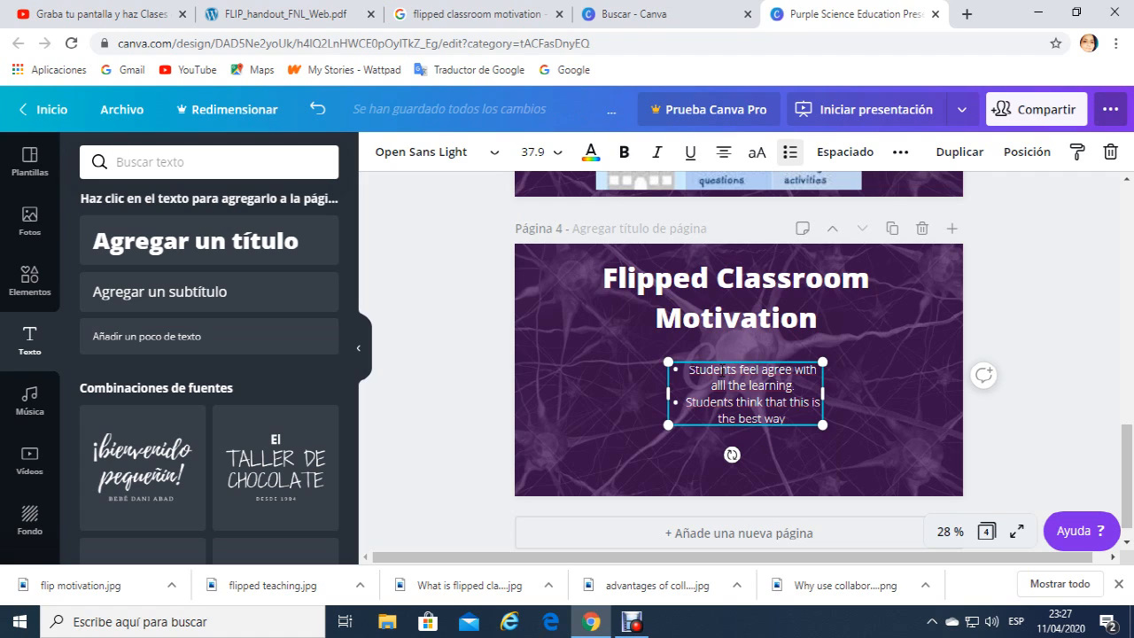
text( to)
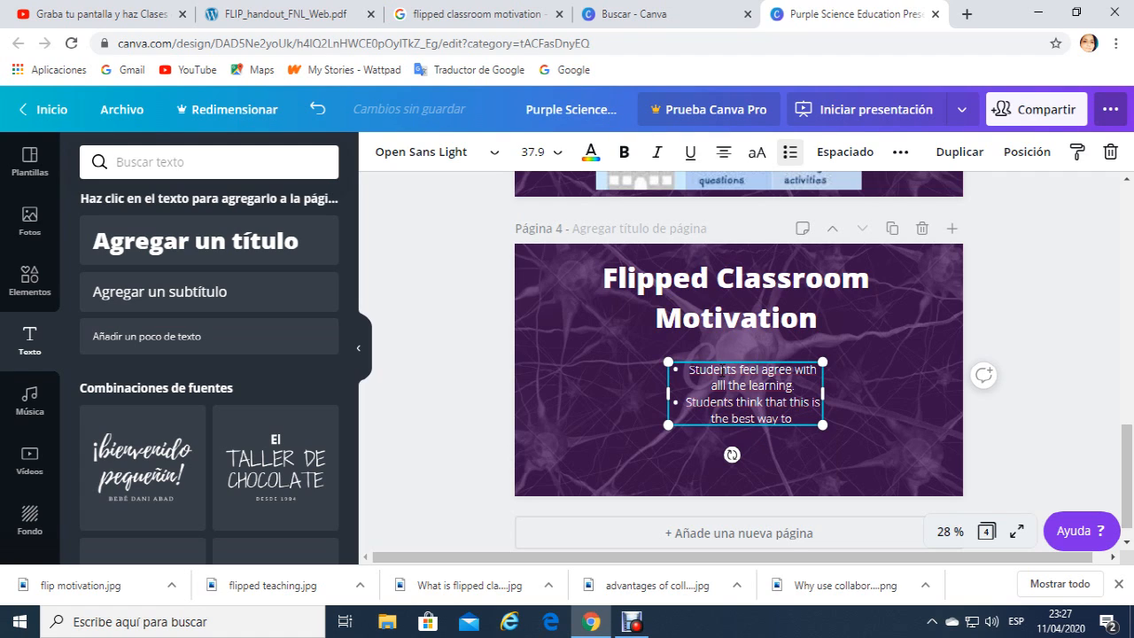
text( enjoy)
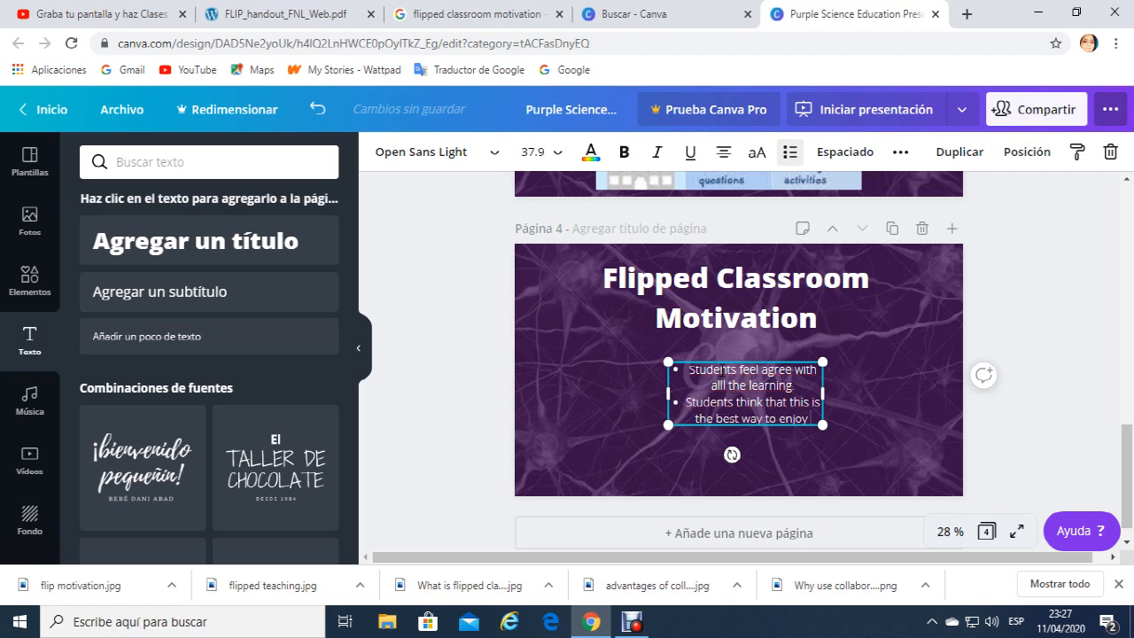
text( thei)
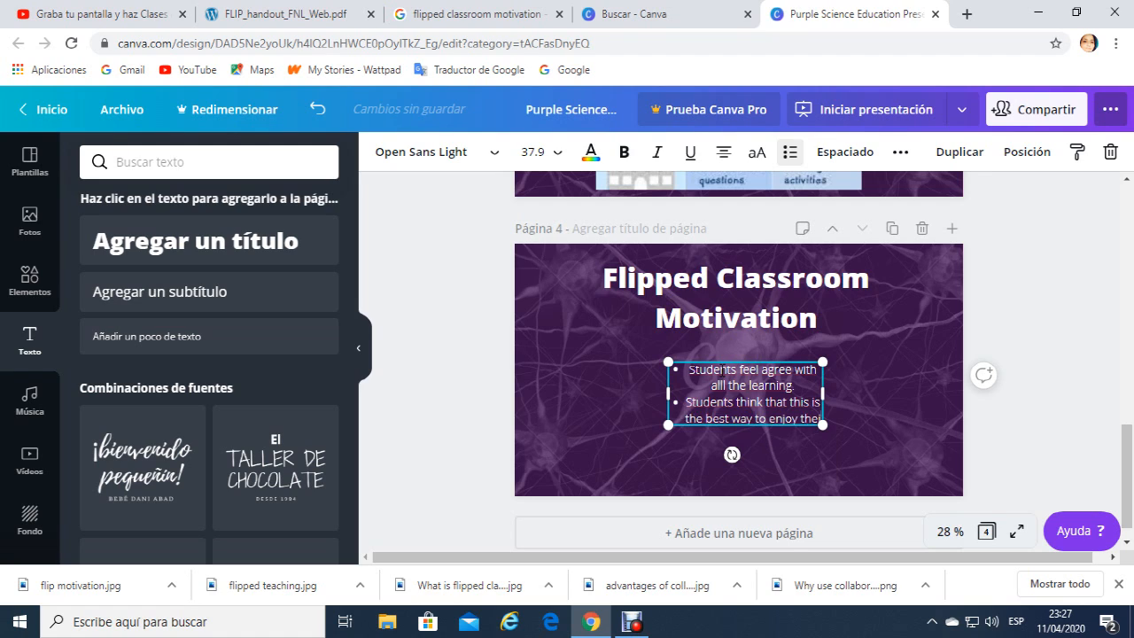
text(r learning.)
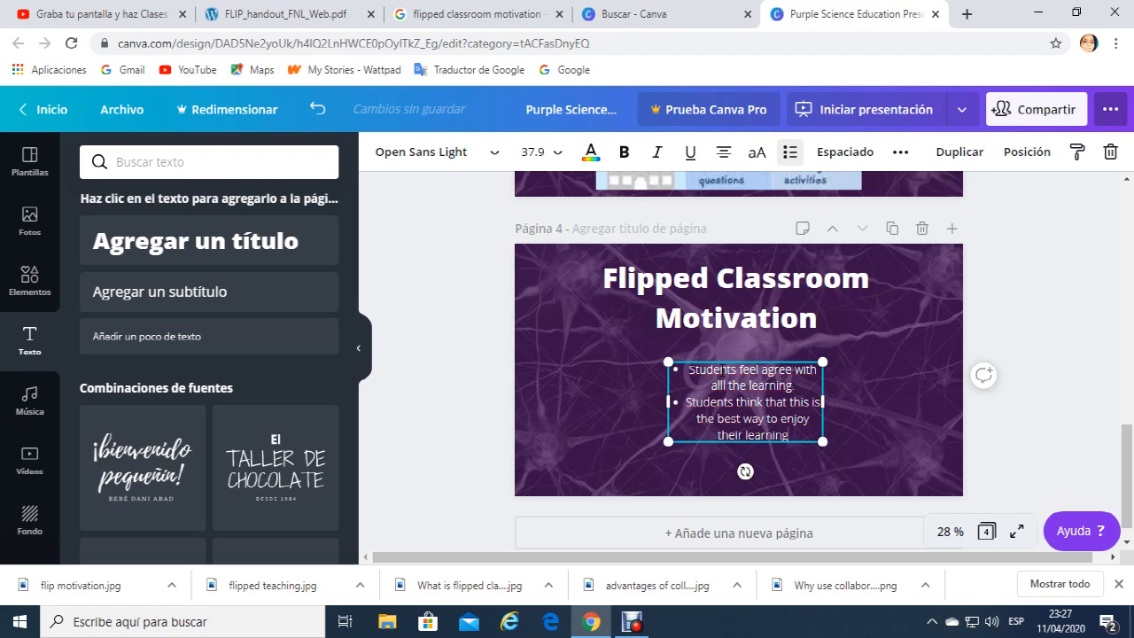
click(890, 404)
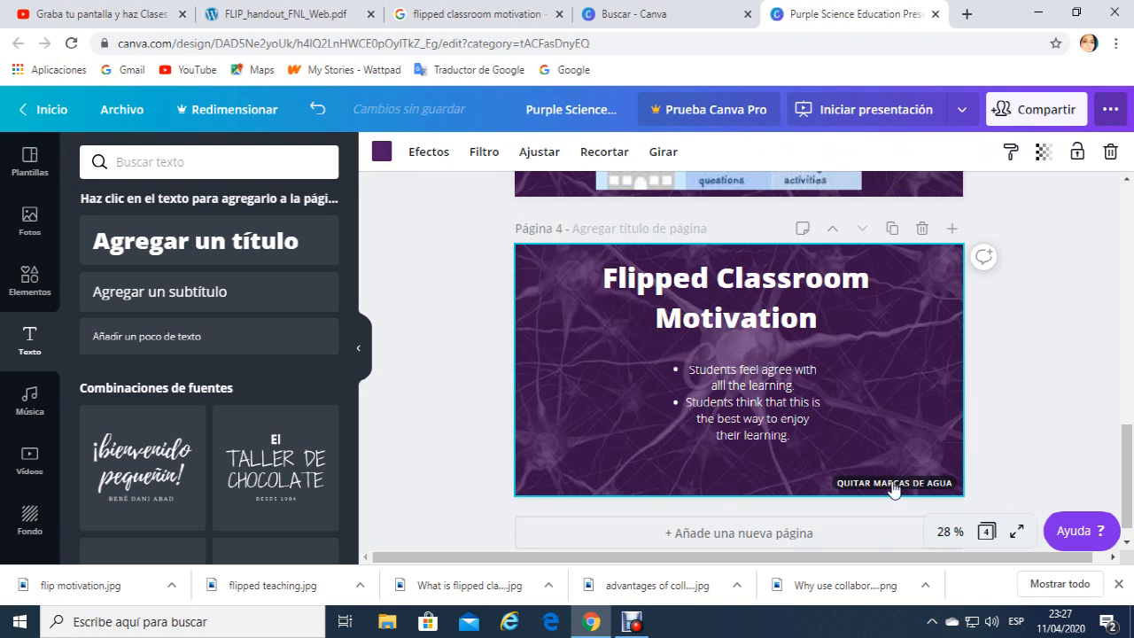
- Add a new page 5 and upload the image file "flipped-class" from the Descargas folder
click(828, 536)
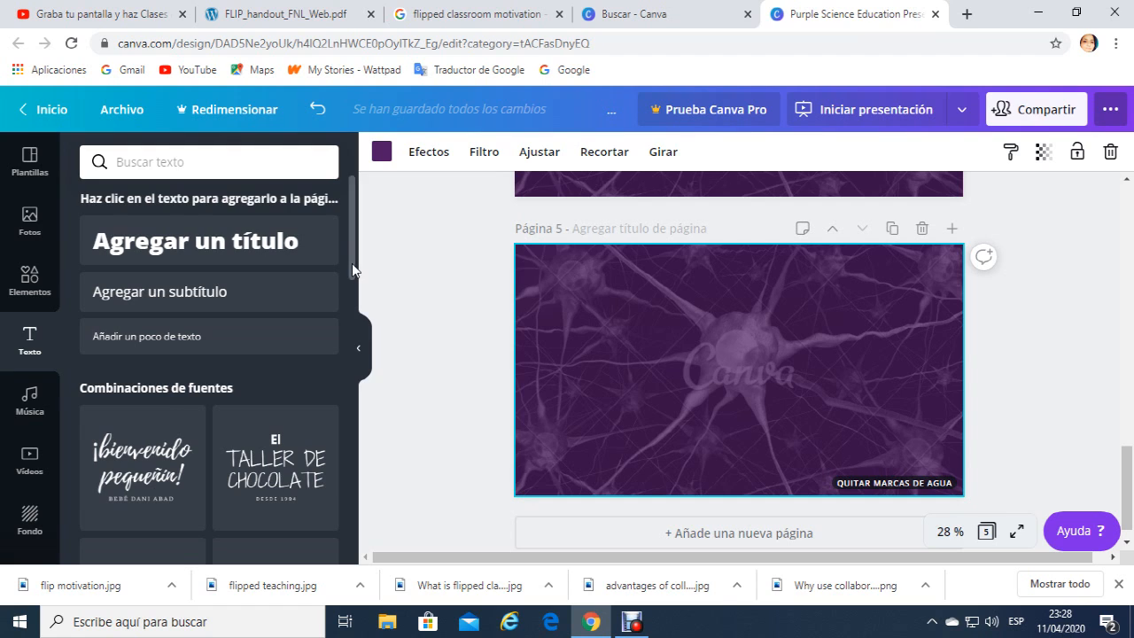
drag(352, 263, 352, 292)
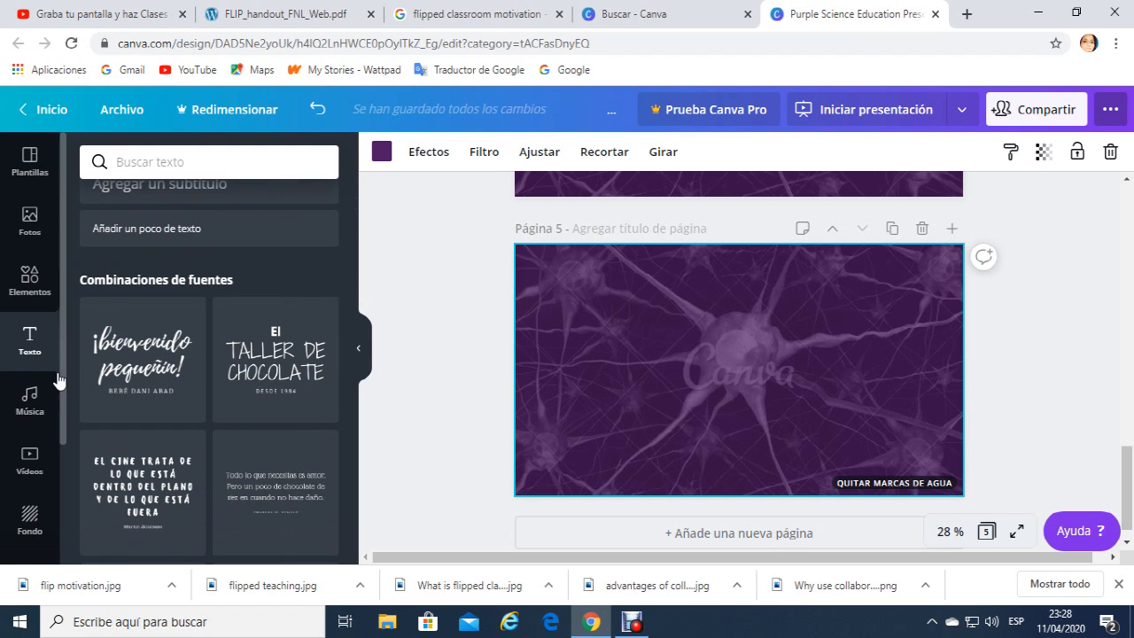
drag(63, 375, 63, 446)
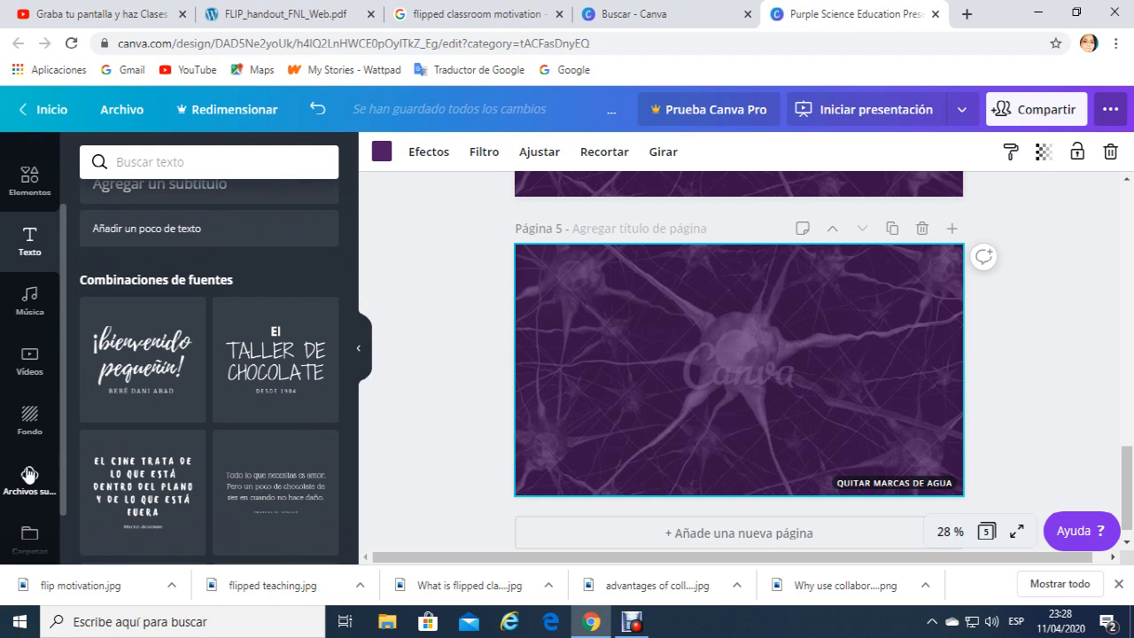
click(30, 477)
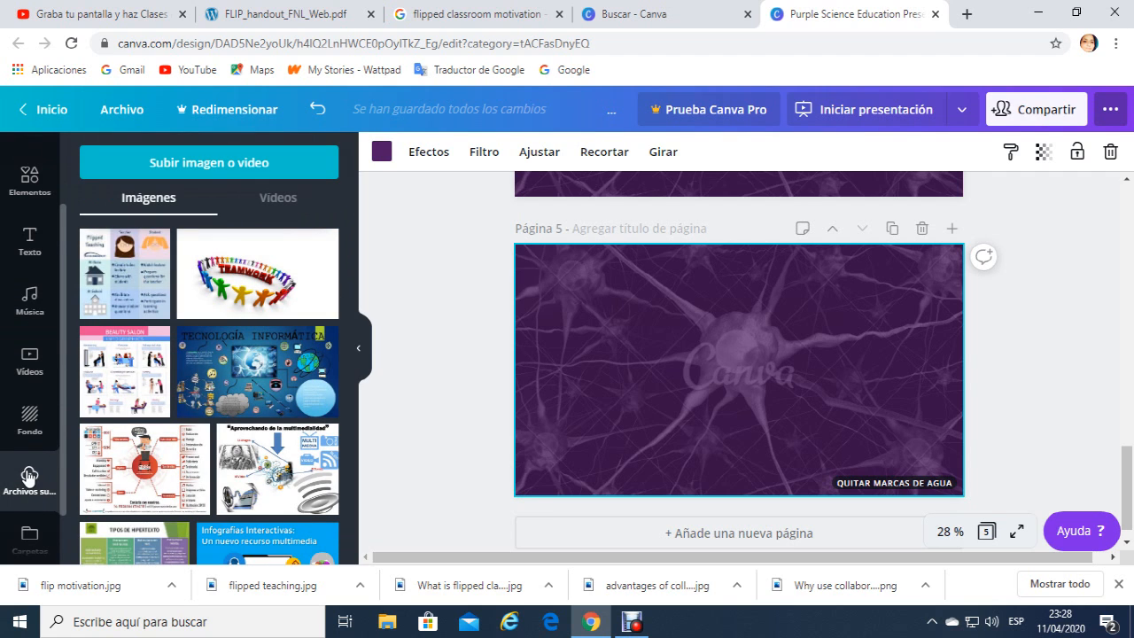
click(210, 163)
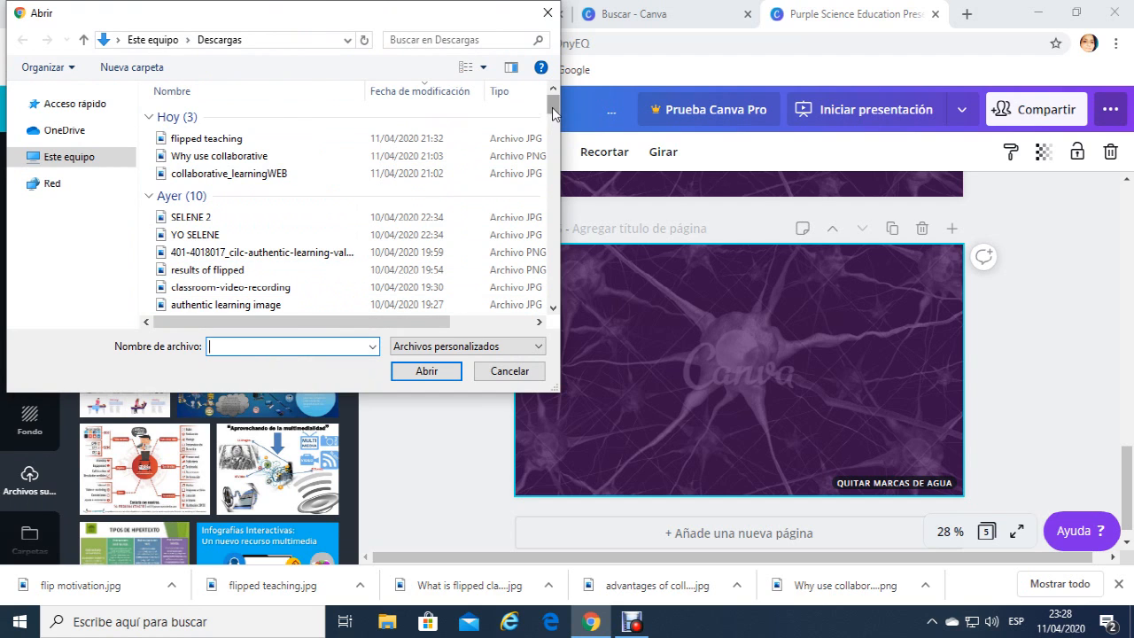
drag(553, 113, 553, 125)
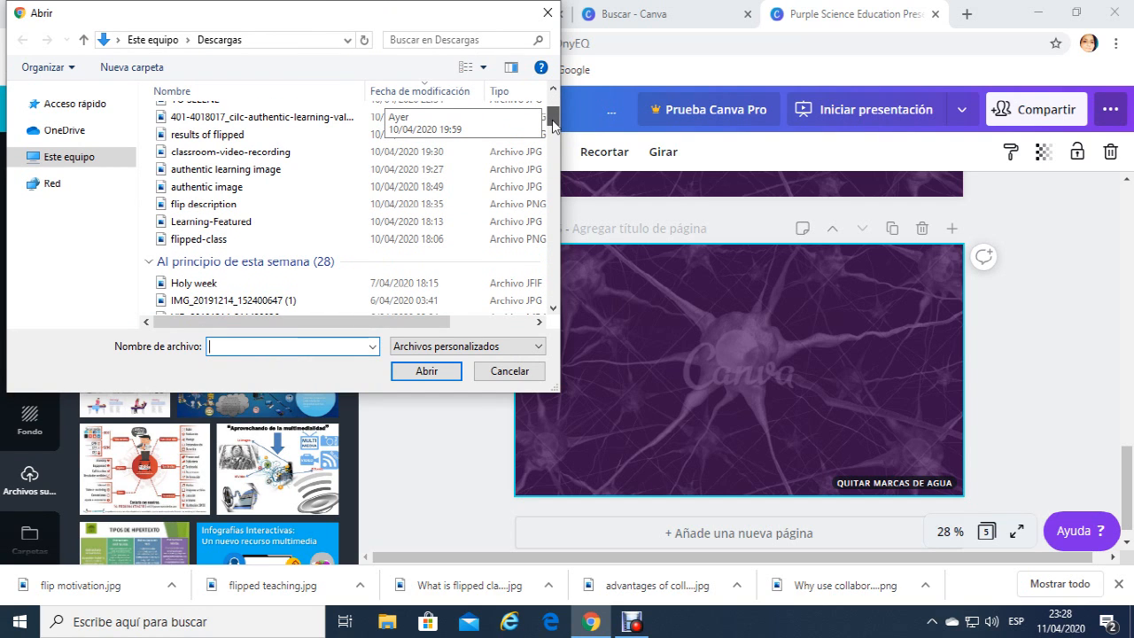
click(226, 241)
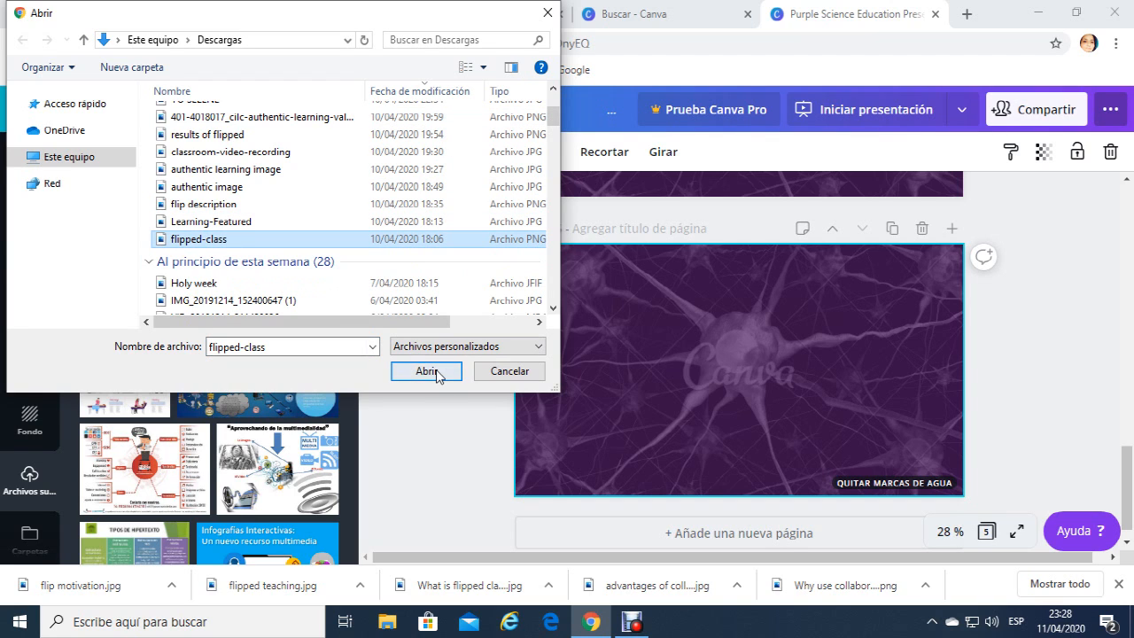
click(434, 372)
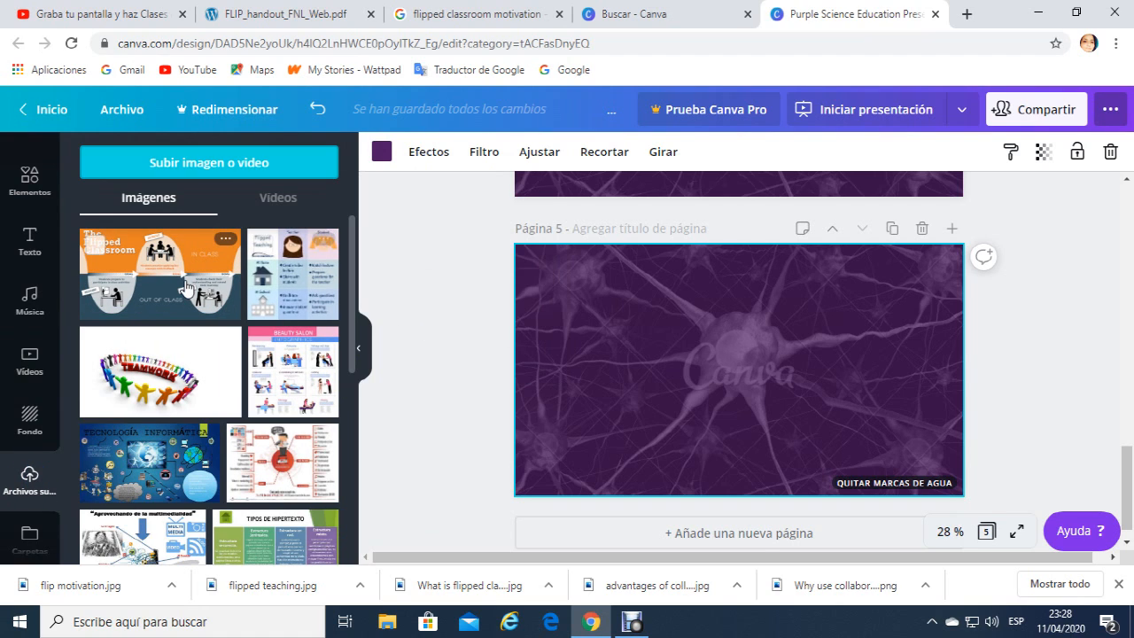
- Place the uploaded "The Flipped Classroom" image on page 5 and enlarge it to cover most of the page
drag(160, 275, 726, 331)
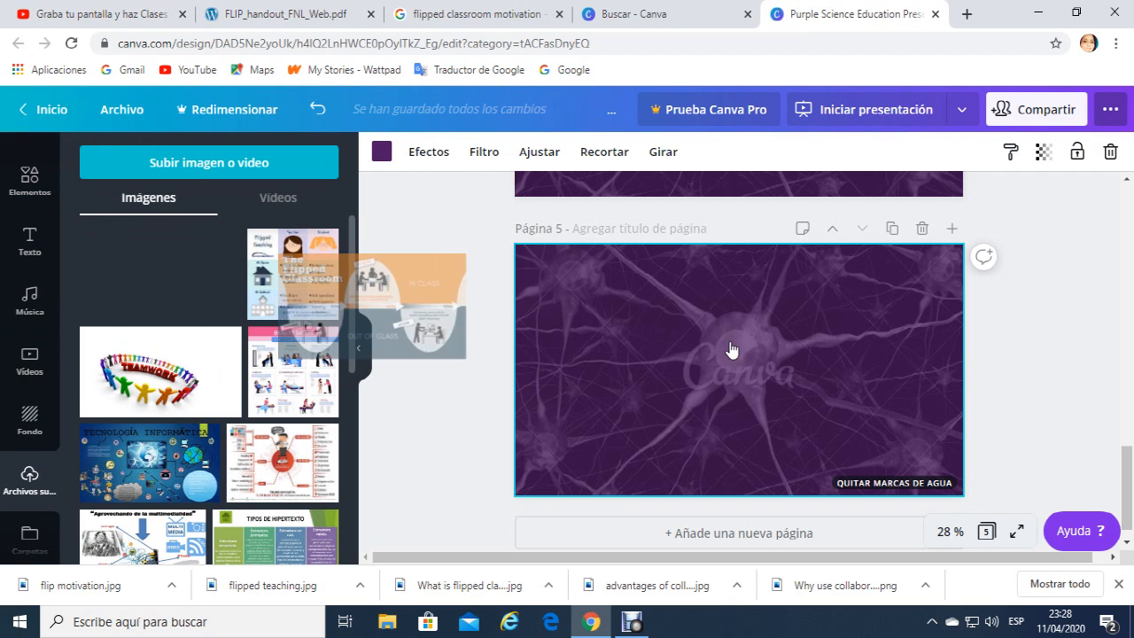
drag(348, 297, 695, 354)
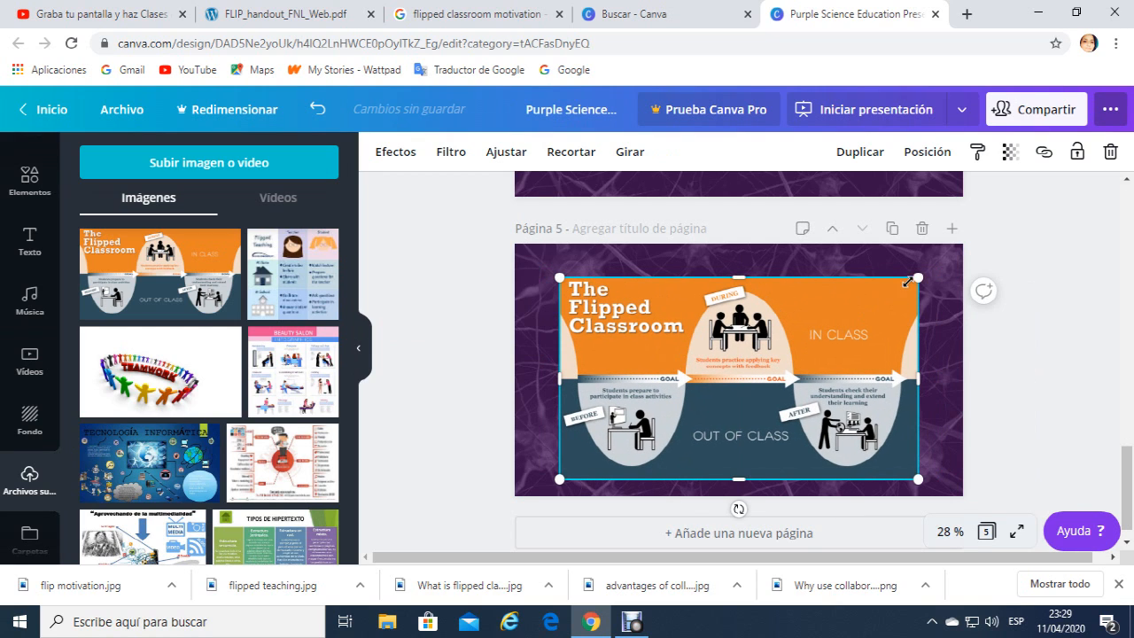
drag(918, 277, 922, 275)
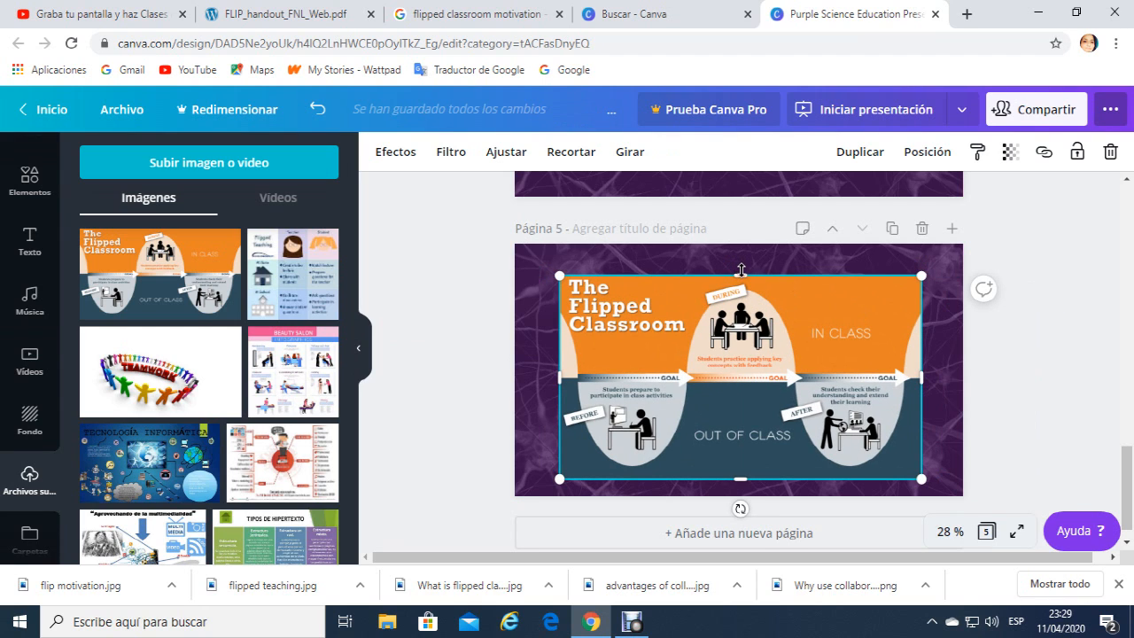
drag(740, 270, 741, 262)
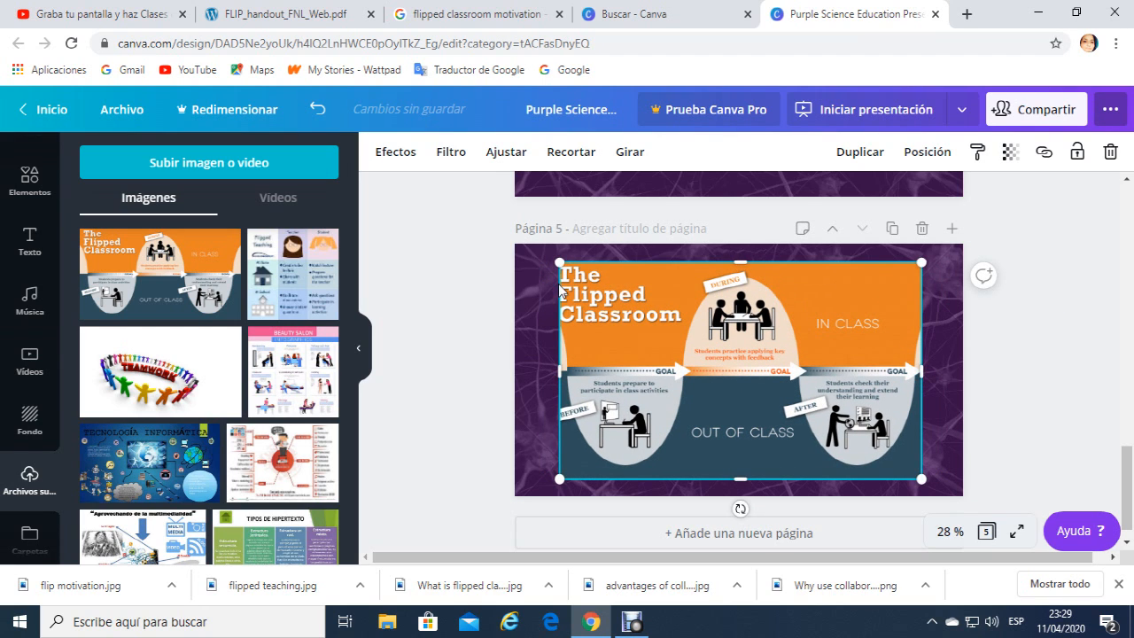
drag(559, 262, 551, 257)
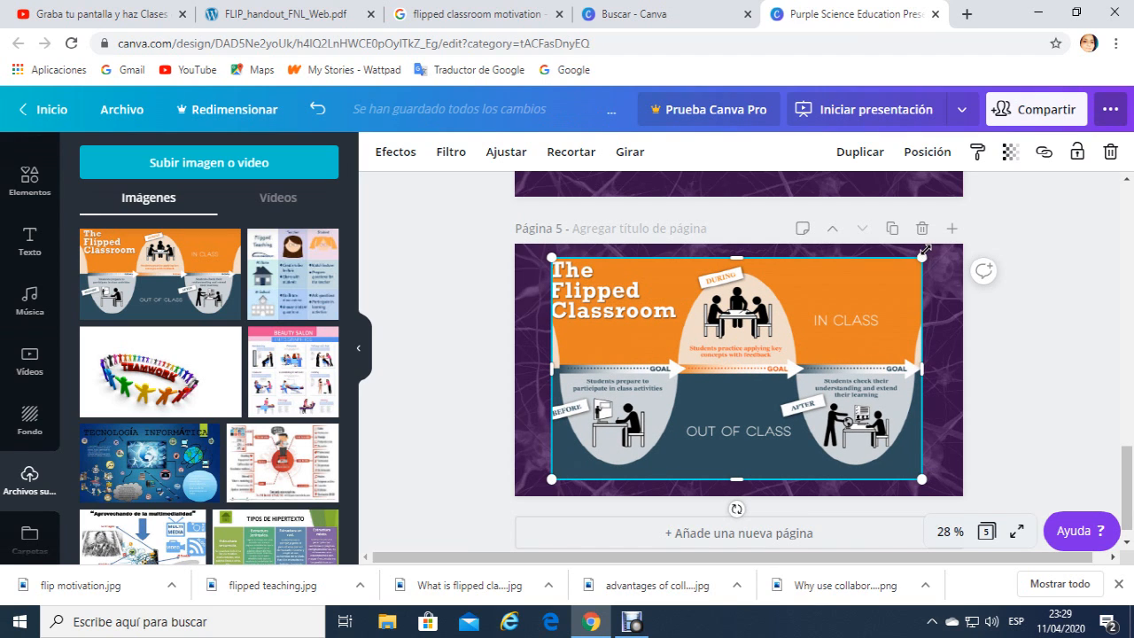
drag(922, 252, 925, 252)
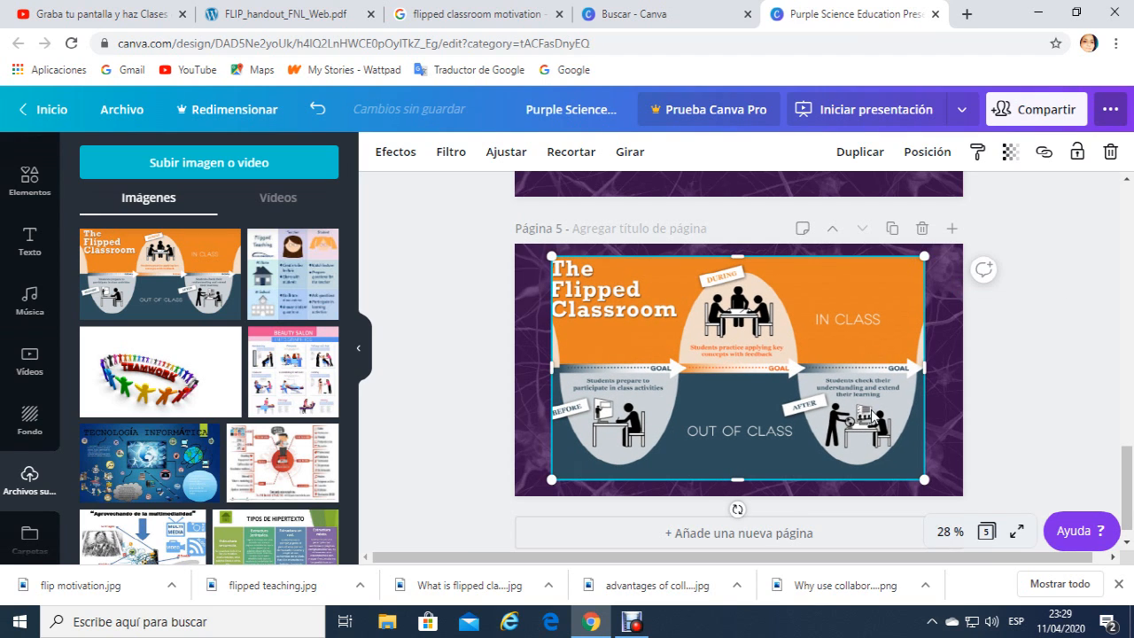
click(947, 418)
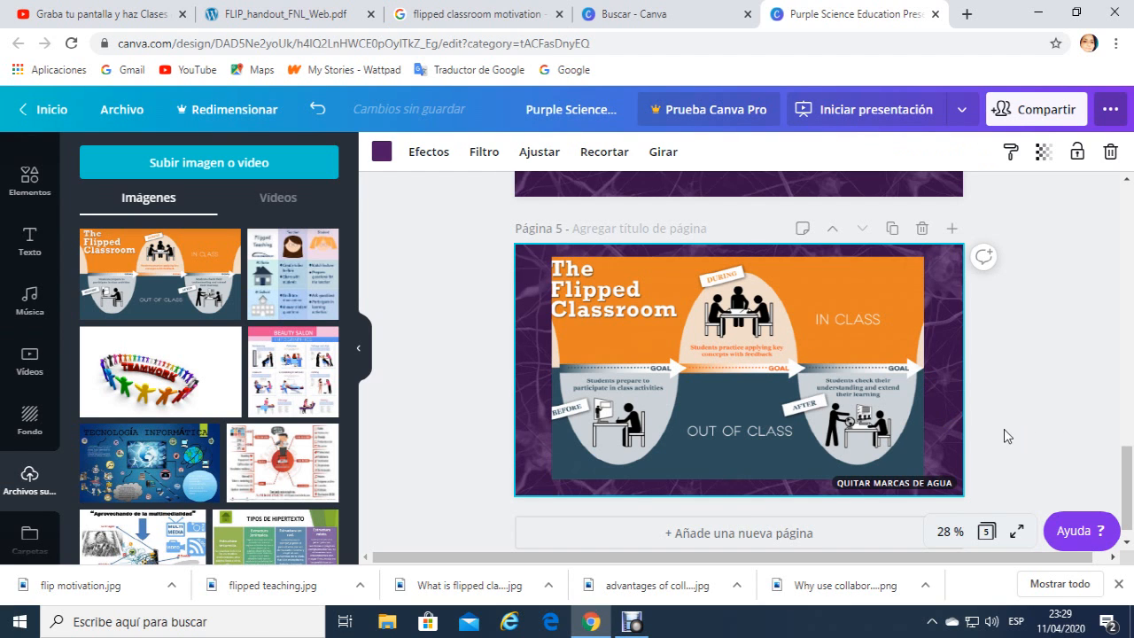
- Return to the cover page and look over the publishing options for the design
drag(1123, 469, 1130, 507)
drag(1130, 465, 1128, 204)
click(1083, 228)
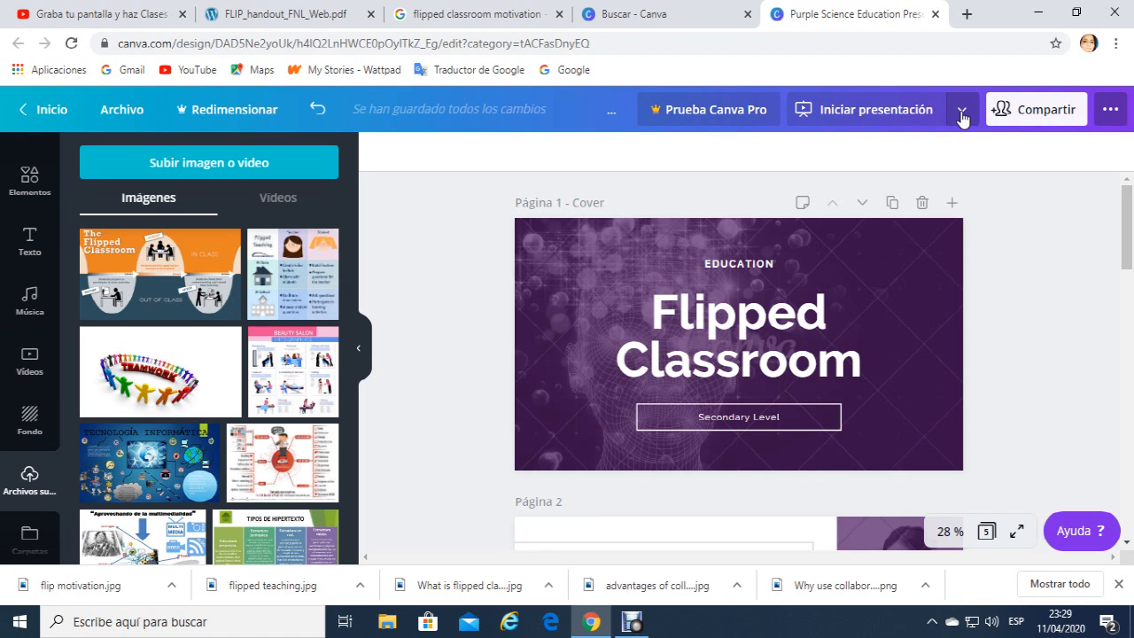
click(1110, 110)
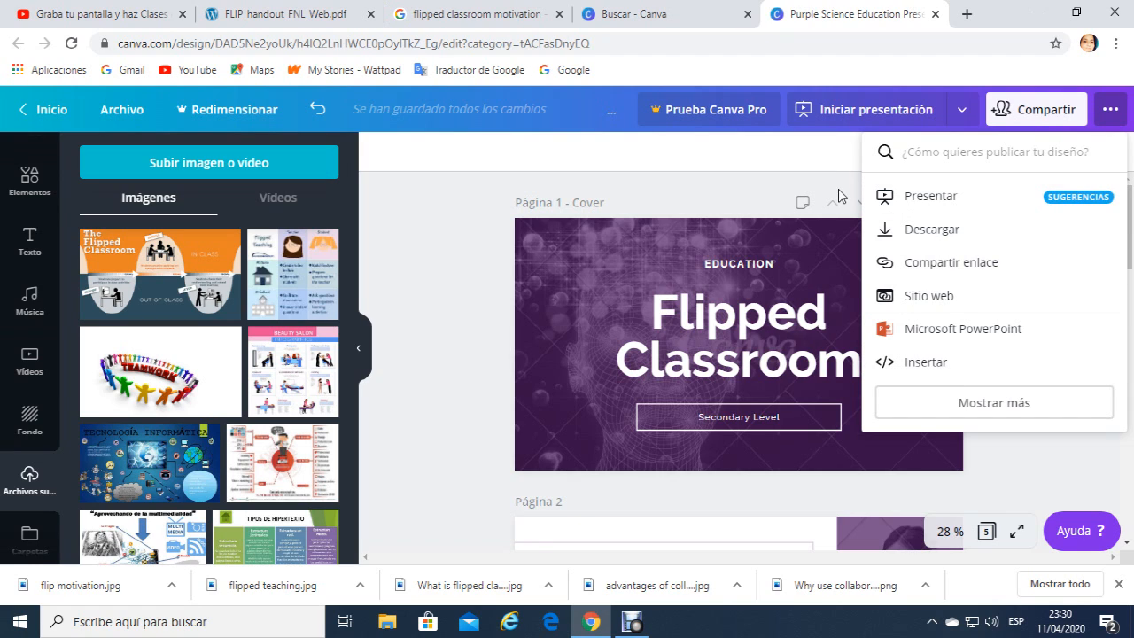
click(803, 161)
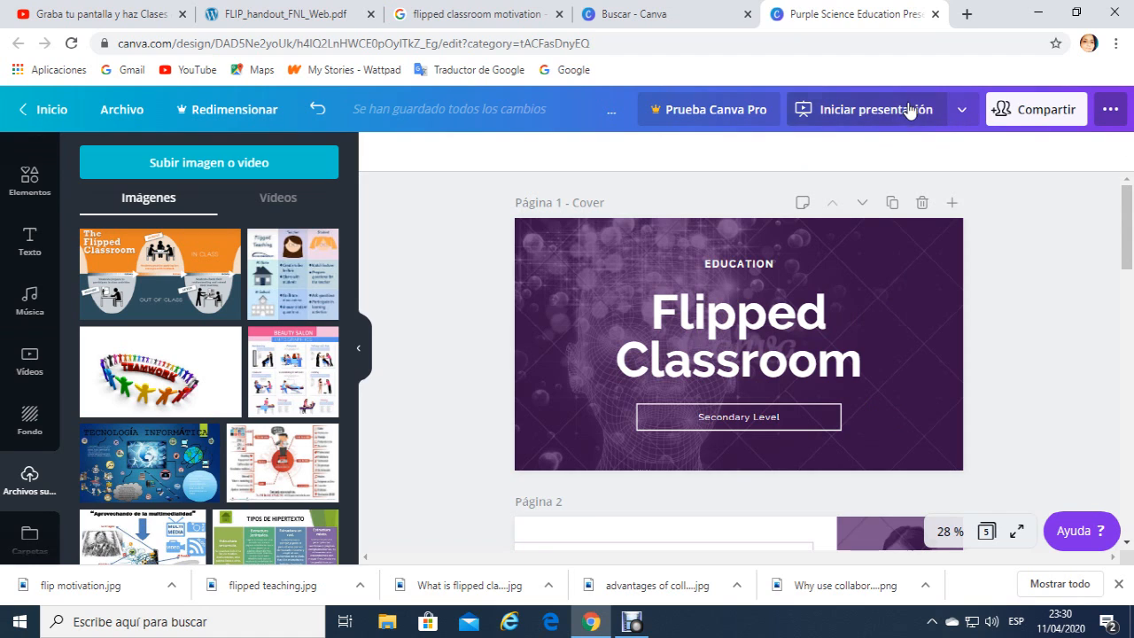
- Preview the presentation in full screen, go through all five pages, and return to the editor
click(963, 113)
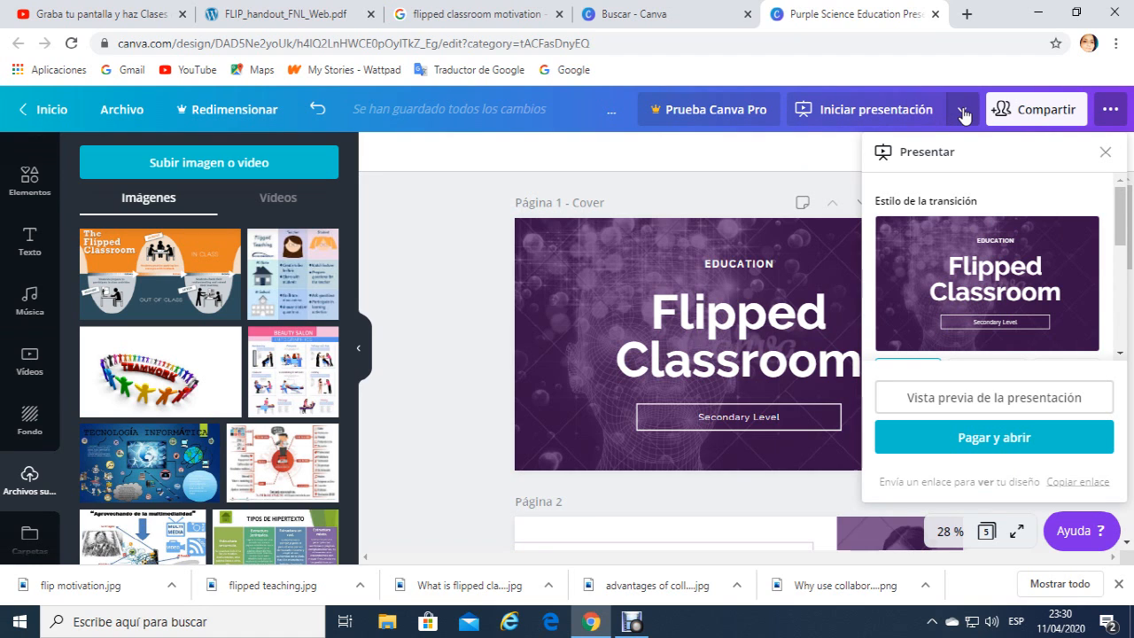
click(1023, 405)
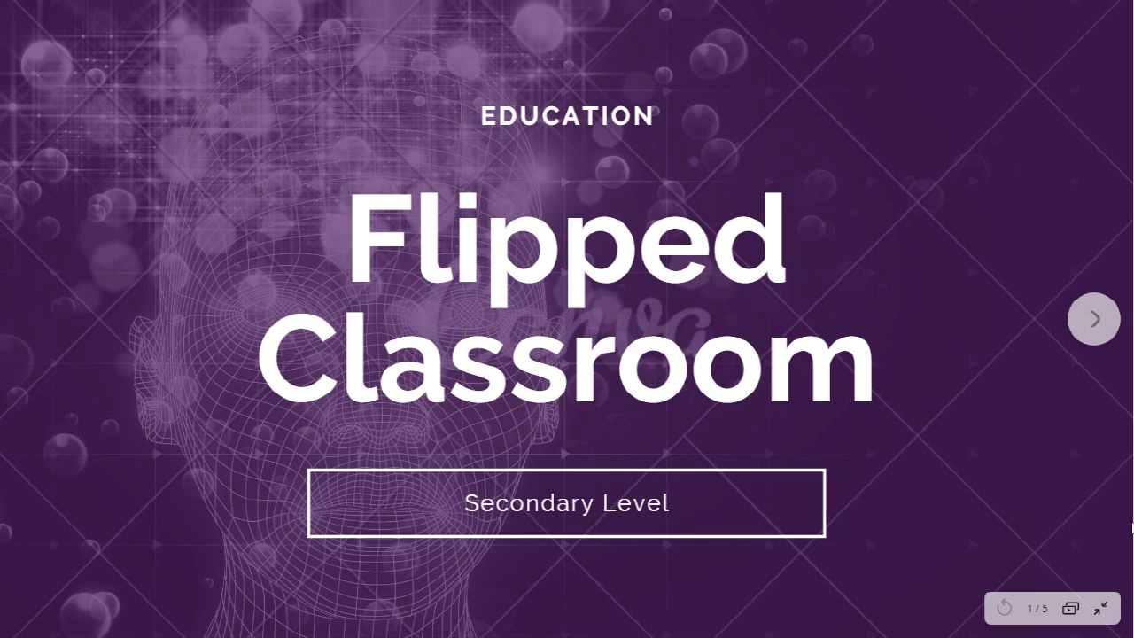
click(1095, 319)
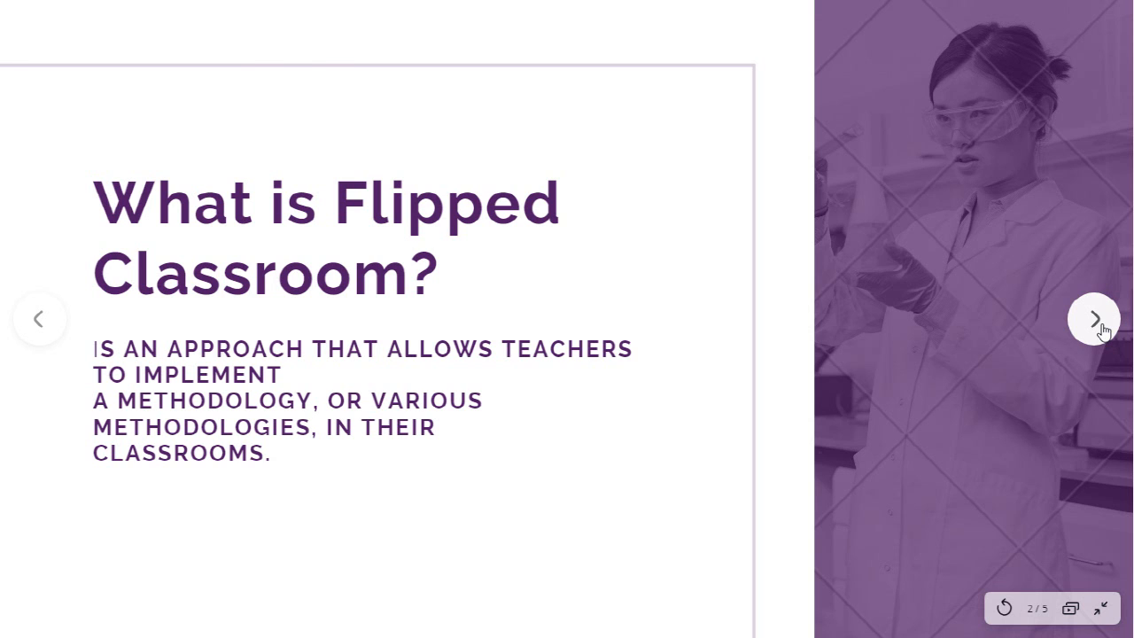
click(1095, 319)
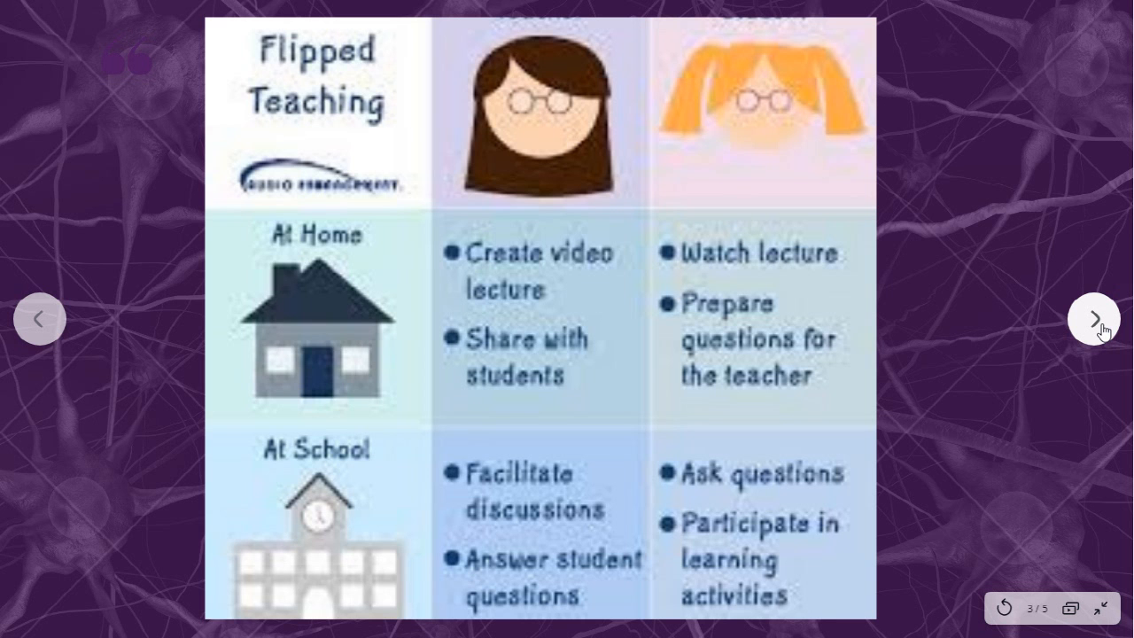
click(1097, 321)
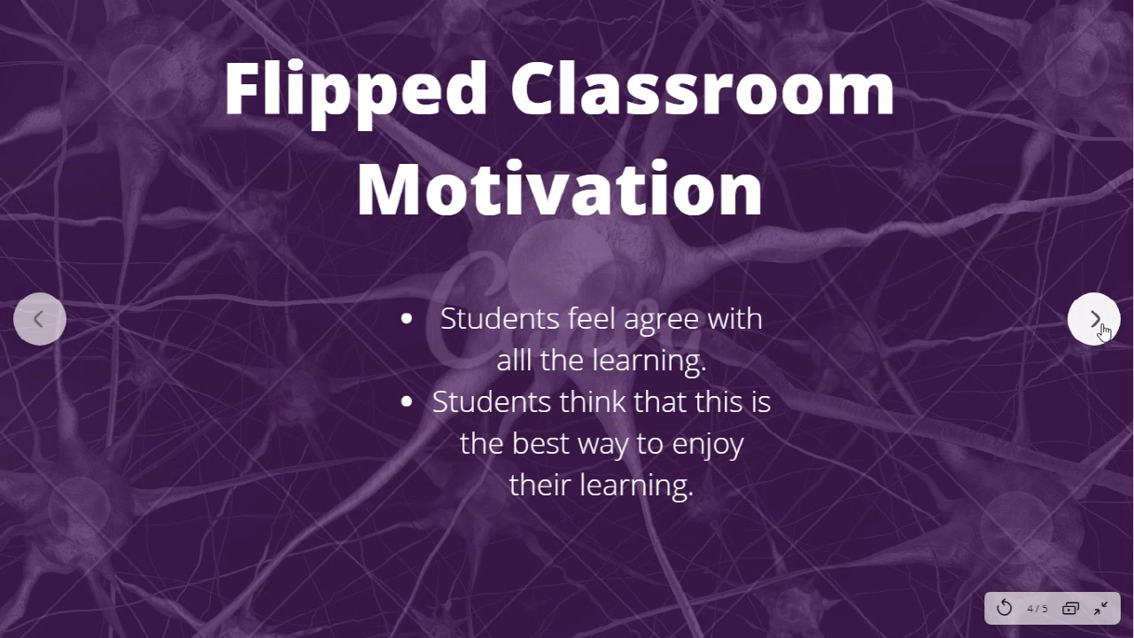
click(1097, 321)
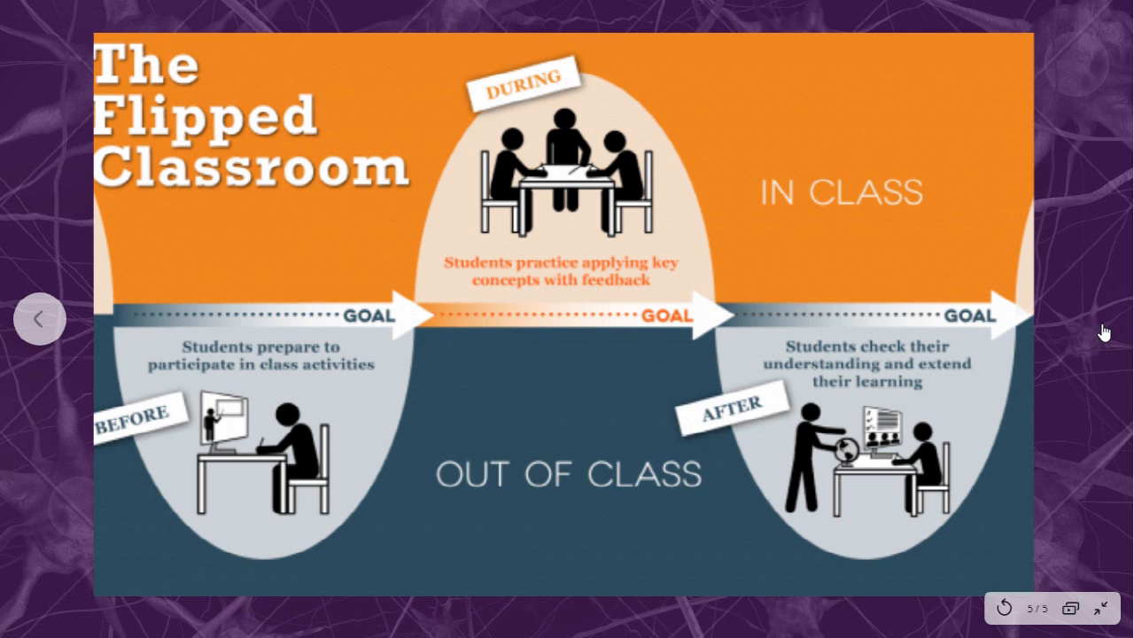
click(1099, 611)
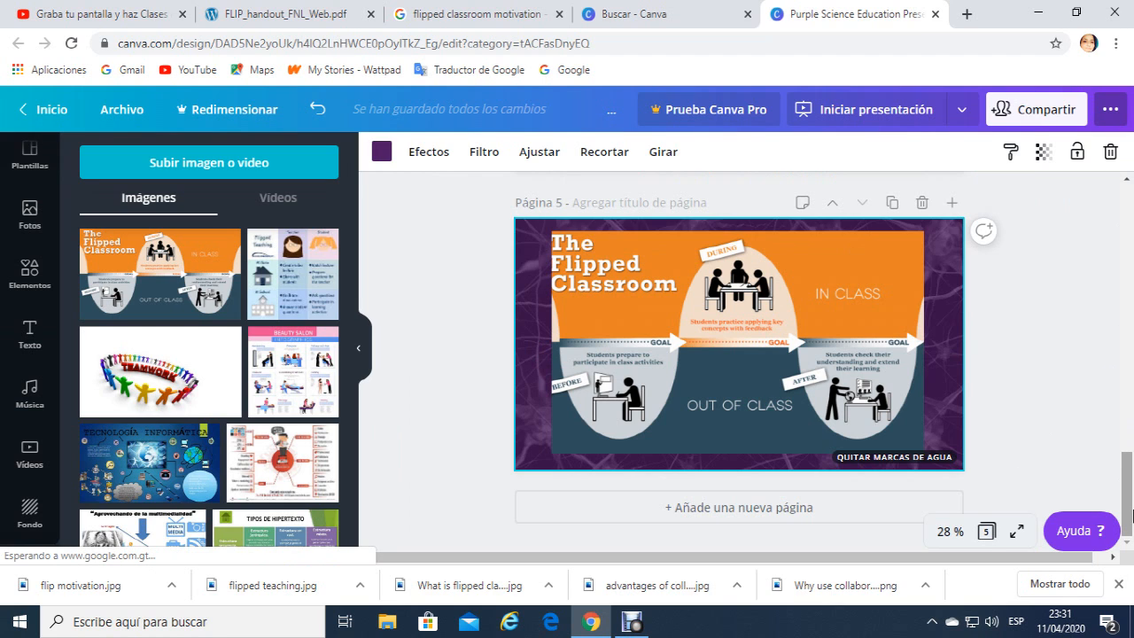
drag(1130, 505, 1119, 247)
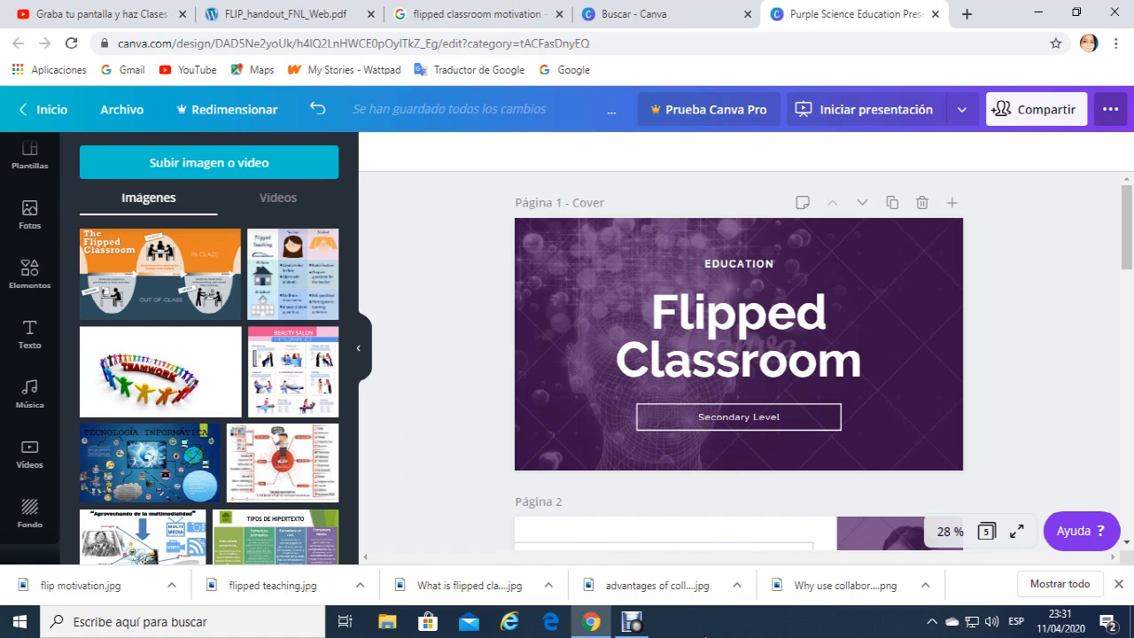
click(633, 622)
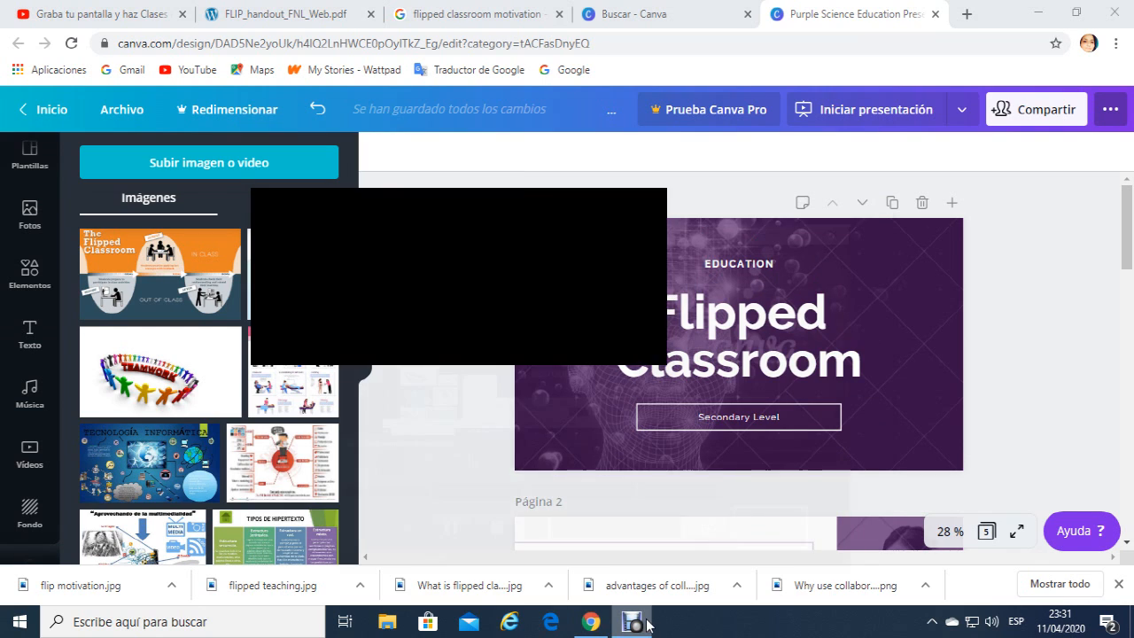